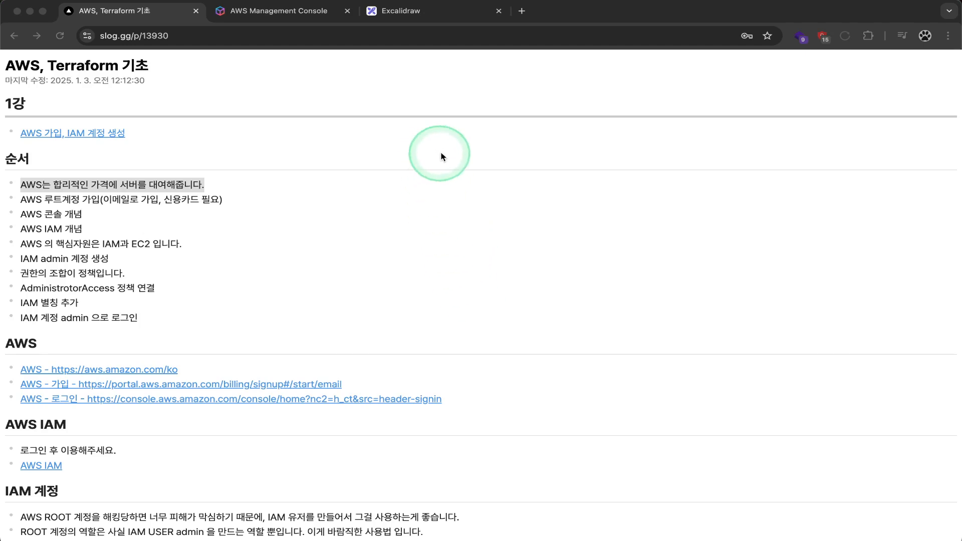
Step: Open a new blank browser tab beside the Slog AWS, Terraform 기초 notes
{"action": "left_click", "coordinate": [521, 11]}
Step: Search Google for 서버실, show the image results, then return to the AWS, Terraform 기초 notes
{"action": "type", "text": "t"}
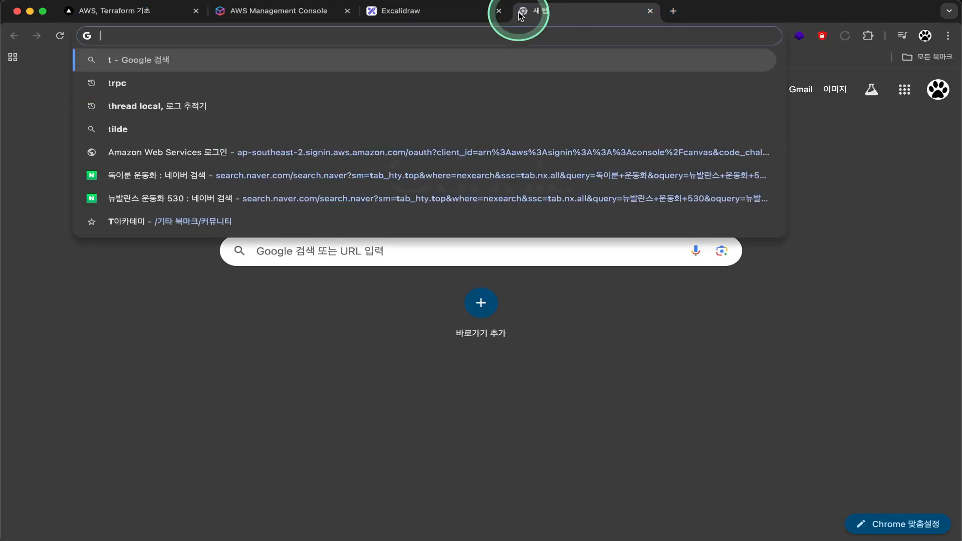
{"action": "key", "text": "BackSpace"}
{"action": "type", "text": "서버실"}
{"action": "key", "text": "Return"}
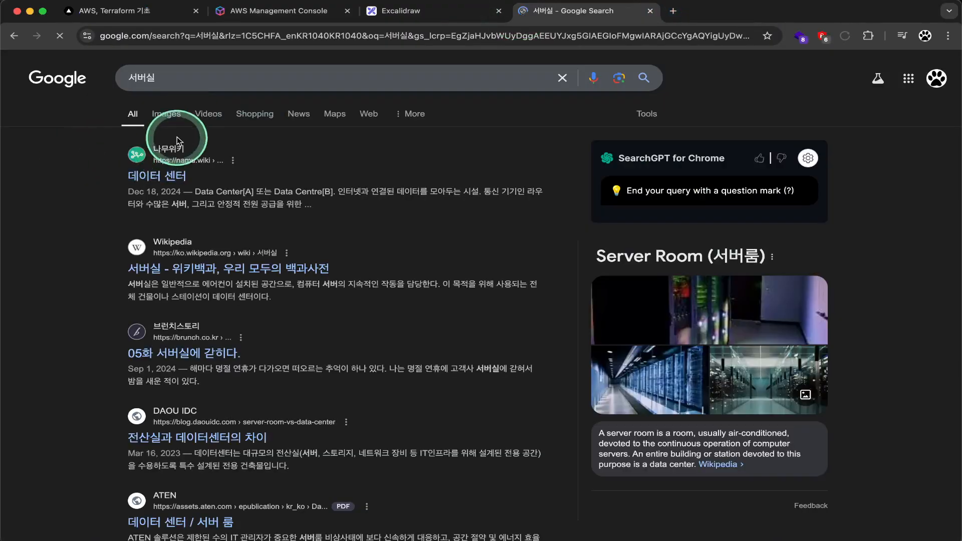
{"action": "left_click", "coordinate": [175, 116]}
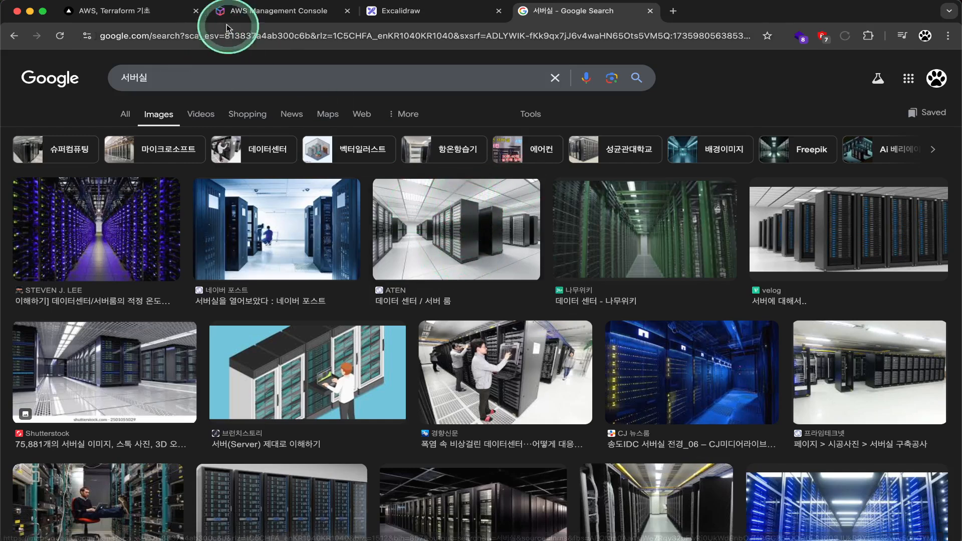
{"action": "left_click", "coordinate": [163, 16]}
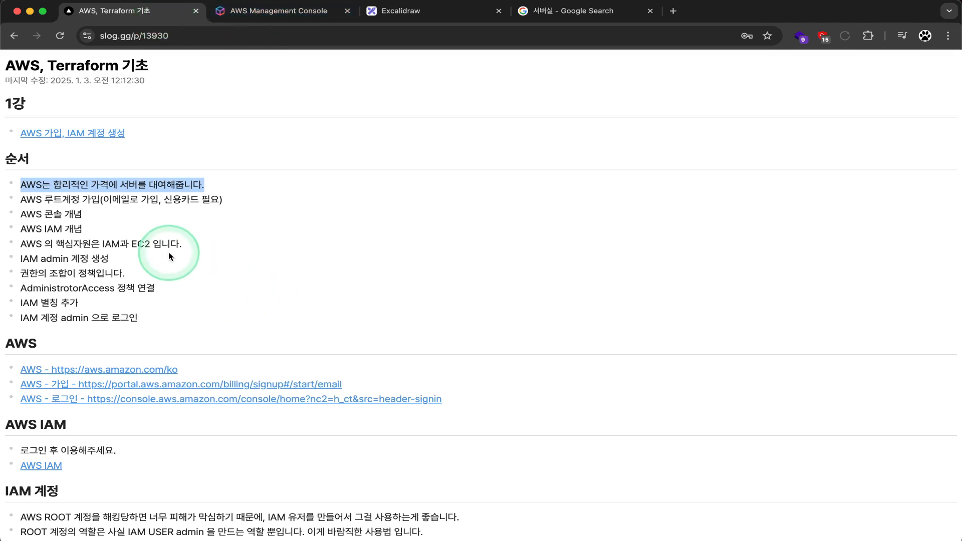
Step: Highlight and clear the line '합리적인 가격에 서버를 대여해줍니다.', then return to the 서버실 image results
{"action": "left_click", "coordinate": [145, 233]}
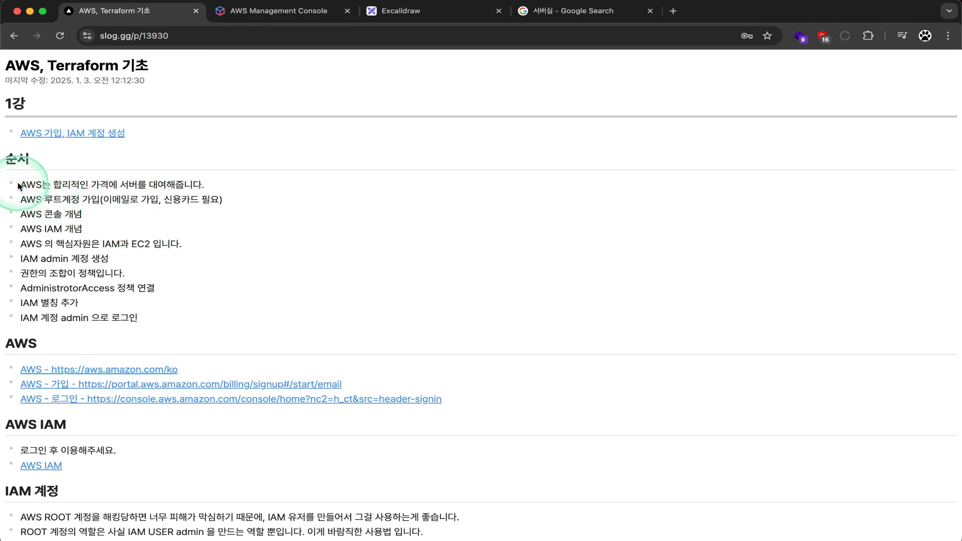
{"action": "left_click_drag", "start_coordinate": [19, 187], "coordinate": [232, 181]}
{"action": "left_click", "coordinate": [169, 257]}
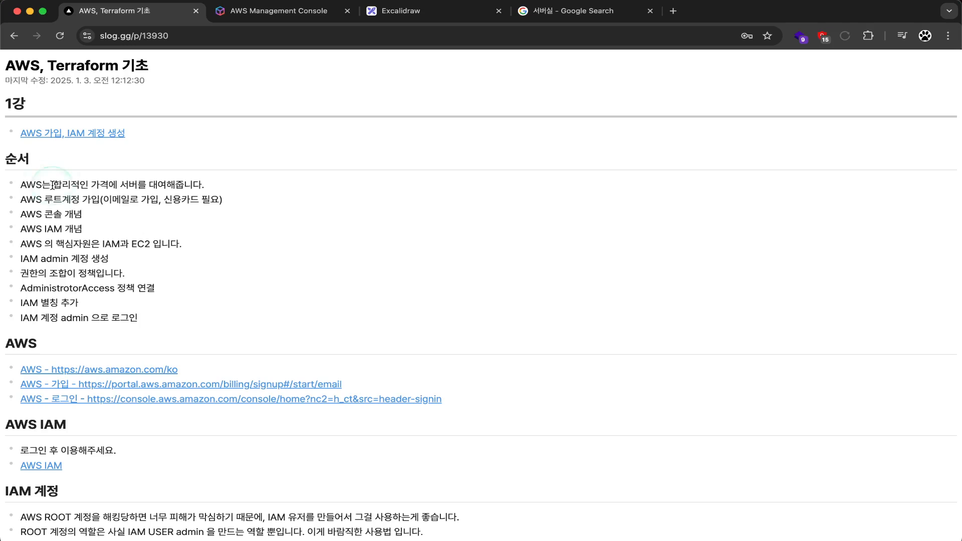
{"action": "left_click_drag", "start_coordinate": [52, 185], "coordinate": [230, 185]}
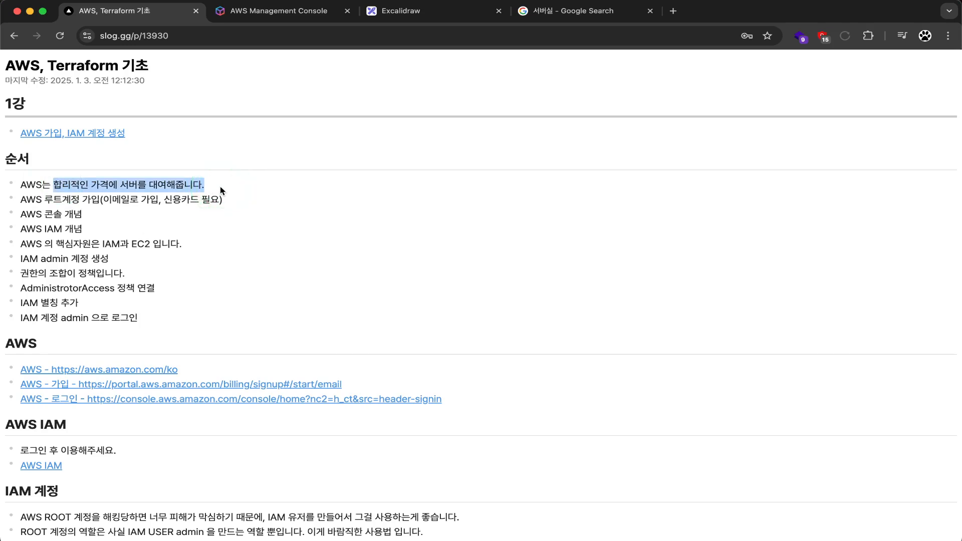
{"action": "left_click", "coordinate": [204, 160]}
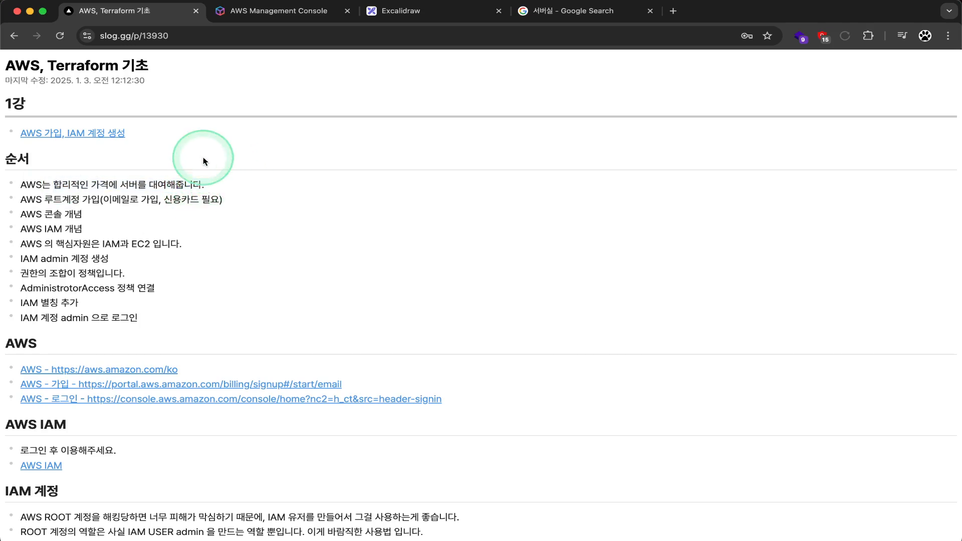
{"action": "left_click_drag", "start_coordinate": [229, 187], "coordinate": [83, 173]}
{"action": "left_click", "coordinate": [105, 270]}
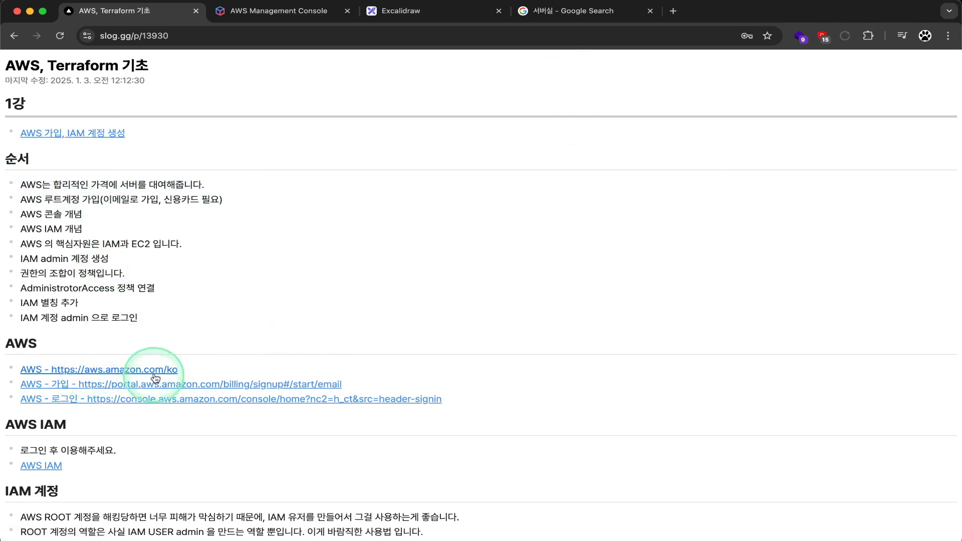
{"action": "left_click", "coordinate": [540, 13]}
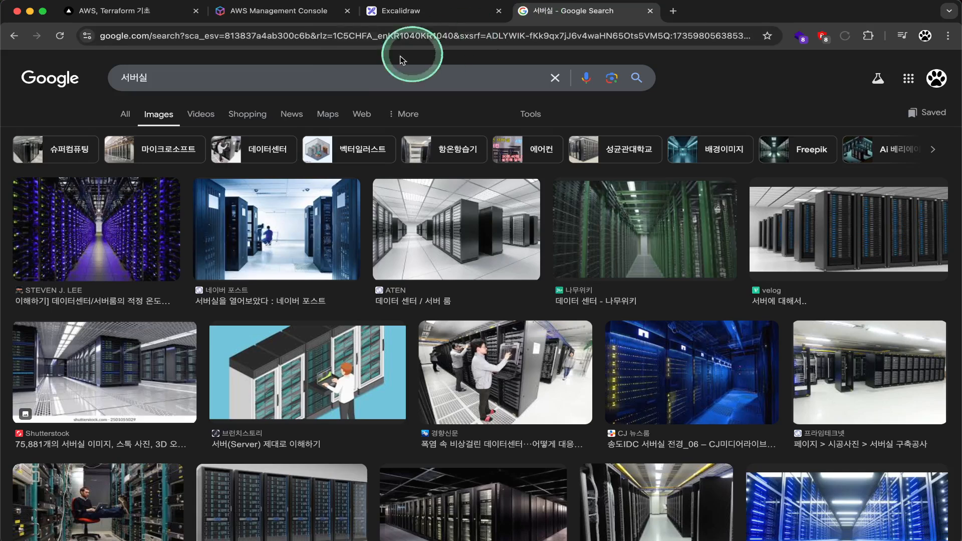
Step: Replace the search with aws and open the Amazon Web Services homepage
{"action": "double_click", "coordinate": [150, 79]}
{"action": "type", "text": "ㄴ닝"}
{"action": "key", "text": "BackSpace"}
{"action": "key", "text": "BackSpace"}
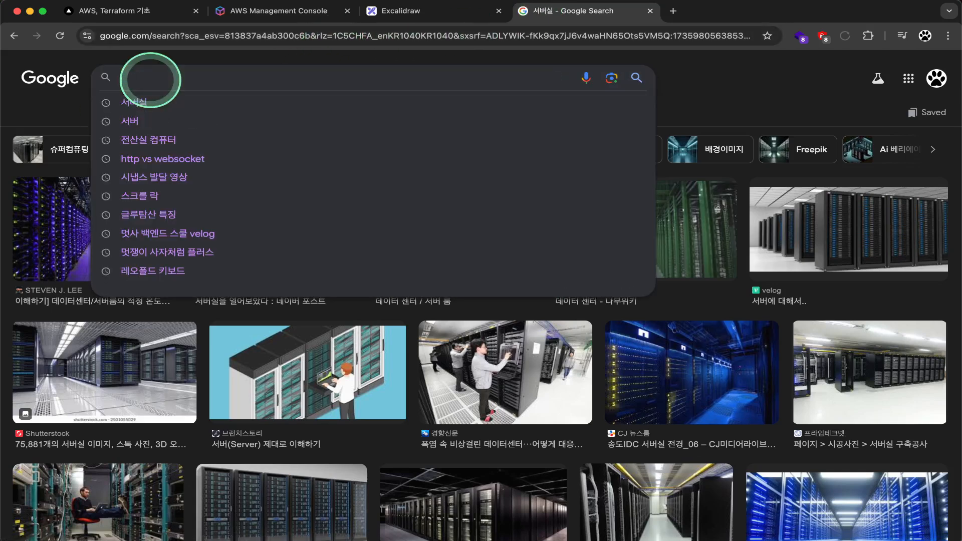
{"action": "type", "text": "aws"}
{"action": "key", "text": "Return"}
{"action": "left_click", "coordinate": [126, 114]}
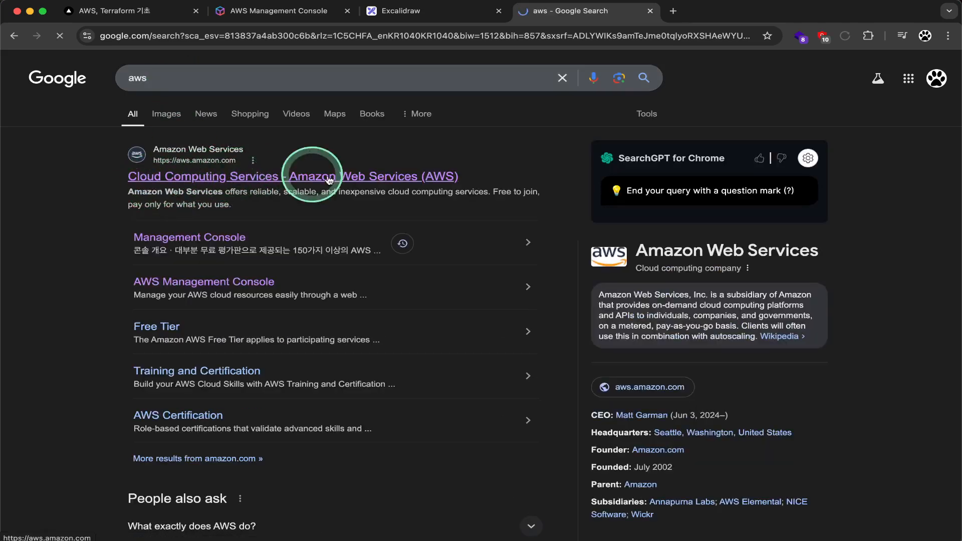
{"action": "left_click", "coordinate": [307, 176]}
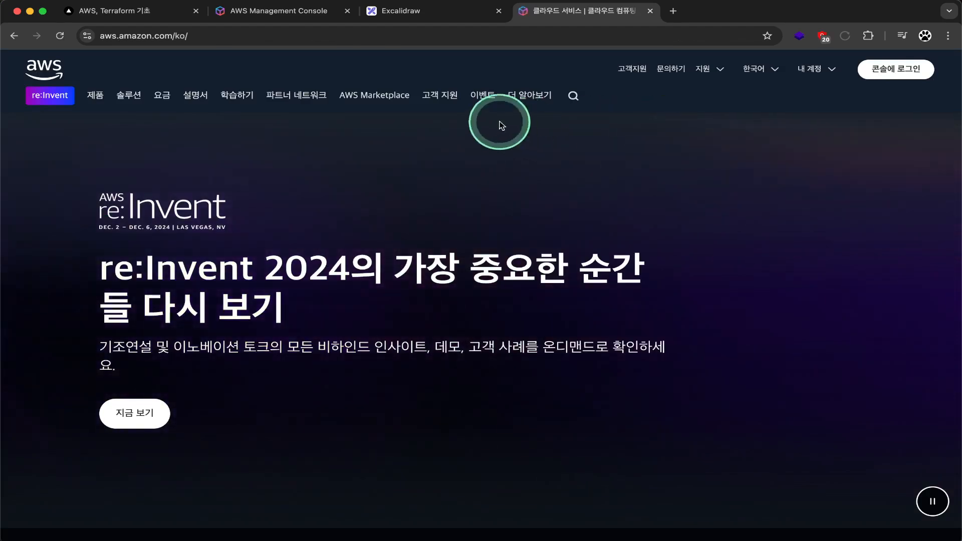
Step: Switch the console sign-in page to 한국어 and choose AWS 계정 새로 만들기
{"action": "left_click", "coordinate": [891, 72]}
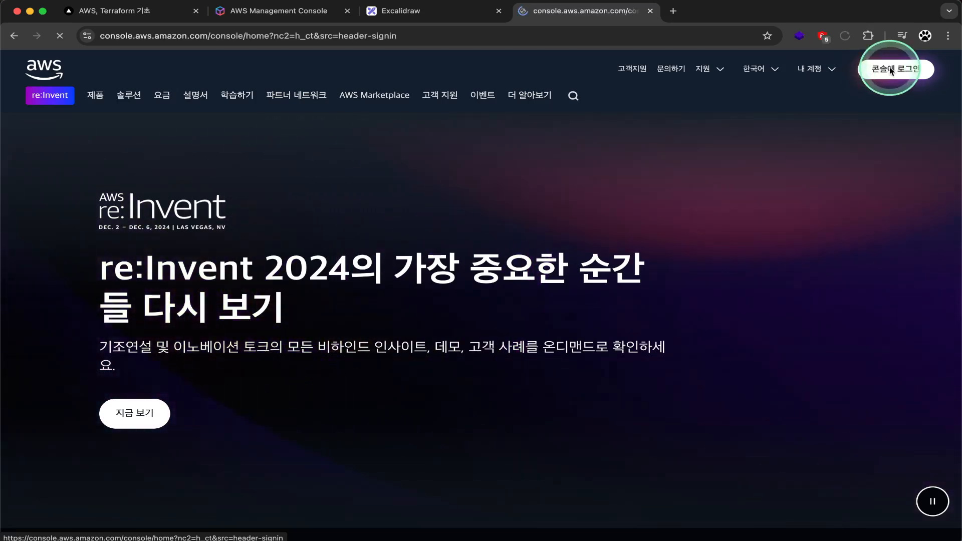
{"action": "scroll", "coordinate": [701, 334], "scroll_direction": "down", "scroll_amount": 1}
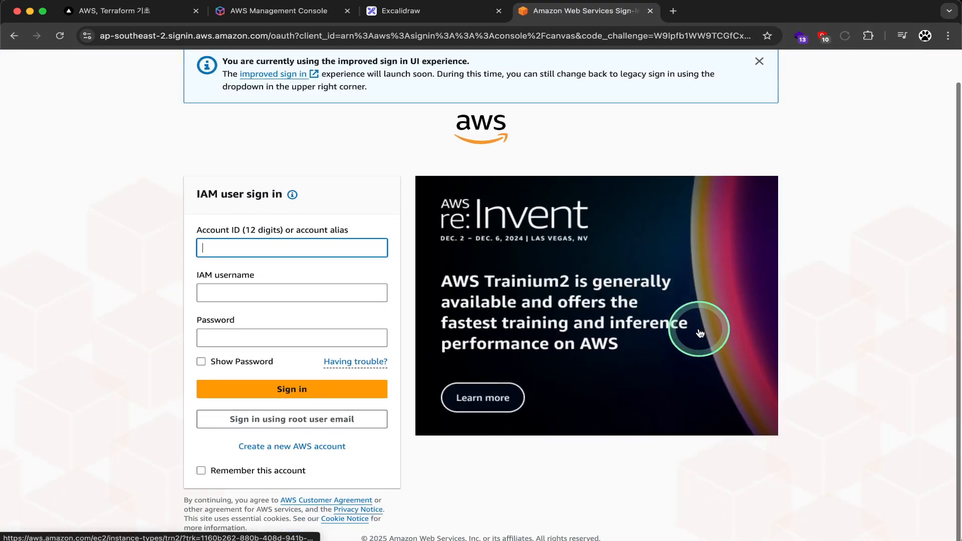
{"action": "scroll", "coordinate": [692, 333], "scroll_direction": "up", "scroll_amount": 1}
{"action": "left_click", "coordinate": [907, 71]}
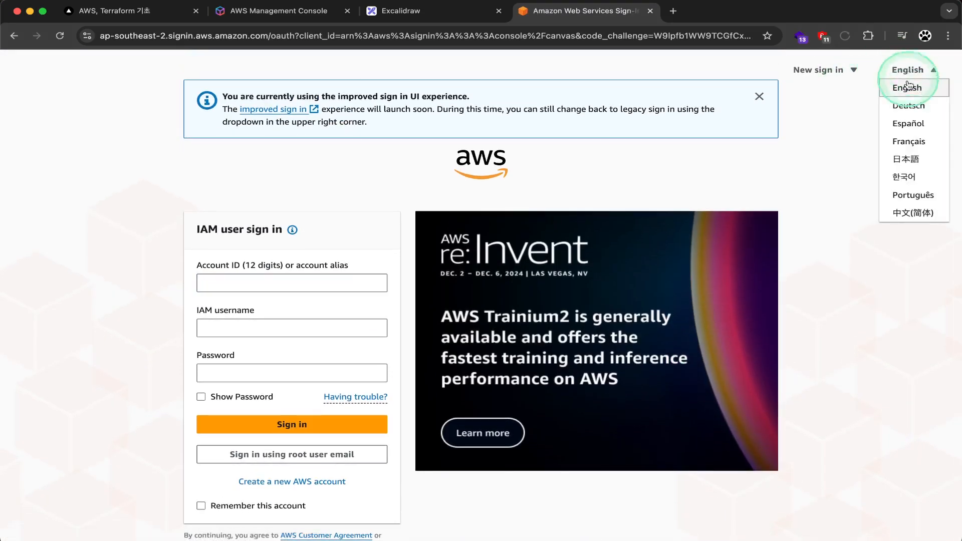
{"action": "left_click", "coordinate": [904, 177]}
{"action": "scroll", "coordinate": [423, 427], "scroll_direction": "down", "scroll_amount": 1}
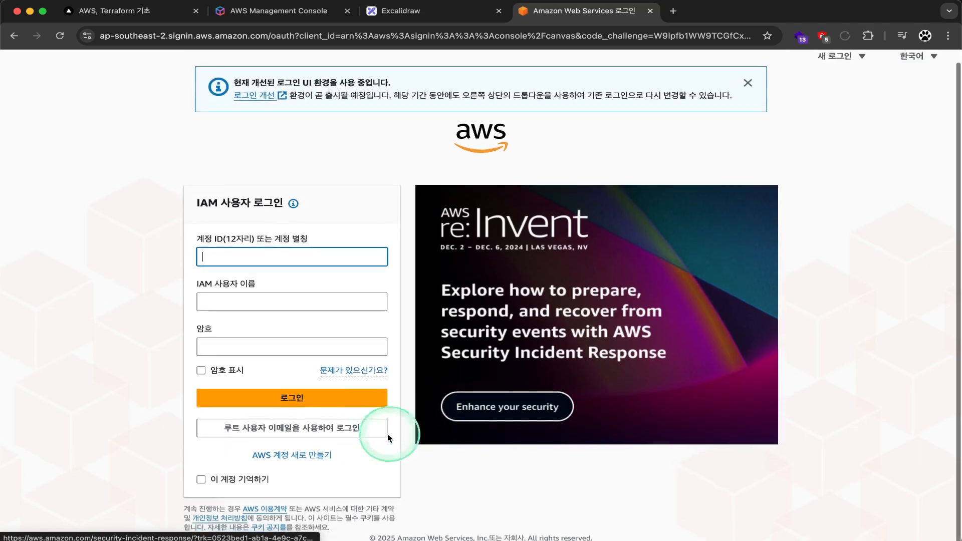
{"action": "left_click", "coordinate": [281, 457]}
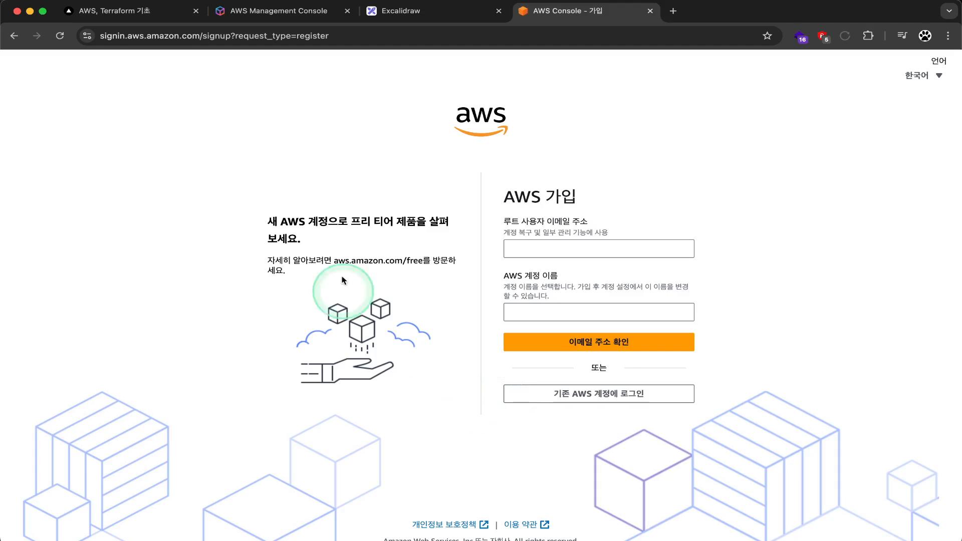
Step: Leave the root email and account-name fields empty, then choose 기존 AWS 계정에 로그인
{"action": "left_click", "coordinate": [539, 243]}
{"action": "left_click", "coordinate": [541, 315]}
{"action": "left_click", "coordinate": [554, 350]}
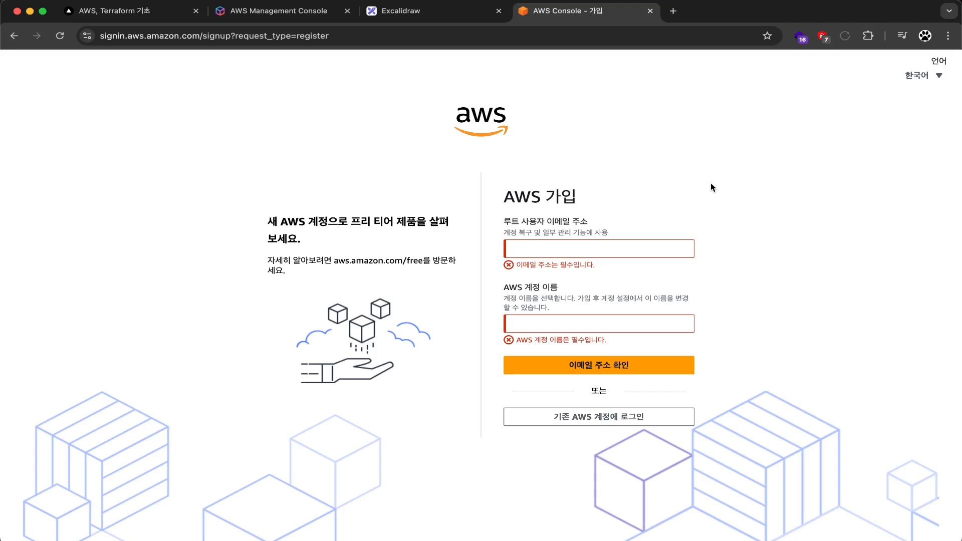
{"action": "left_click", "coordinate": [711, 187]}
{"action": "left_click", "coordinate": [712, 185]}
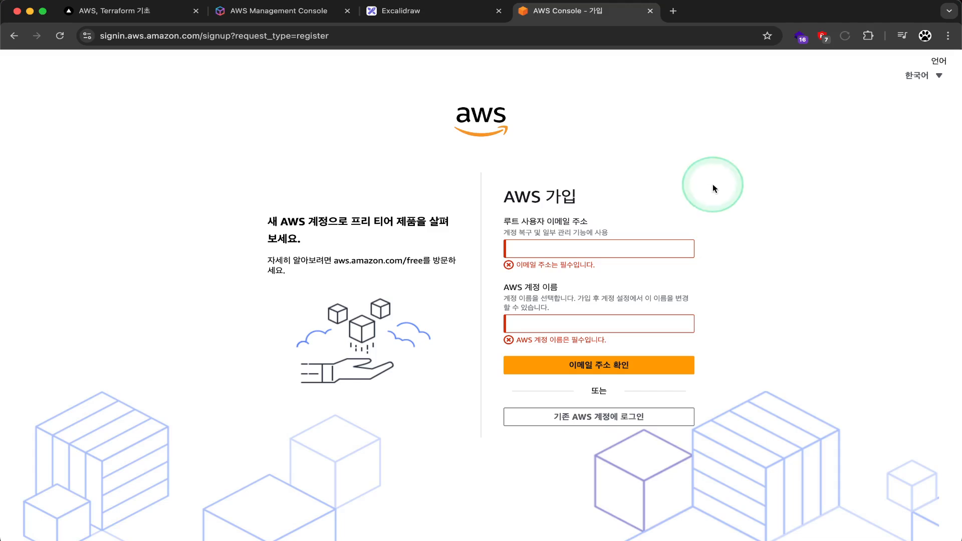
{"action": "left_click", "coordinate": [743, 300]}
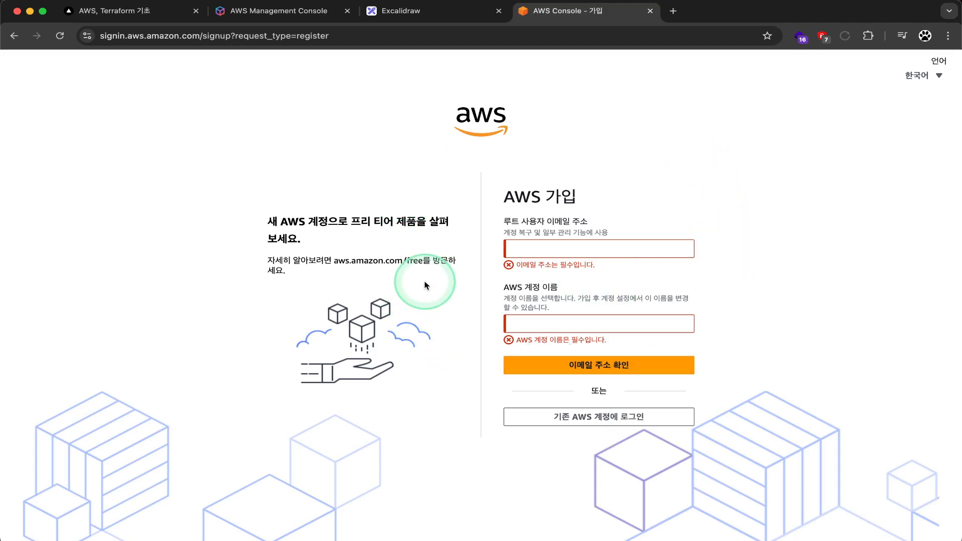
{"action": "left_click", "coordinate": [635, 416]}
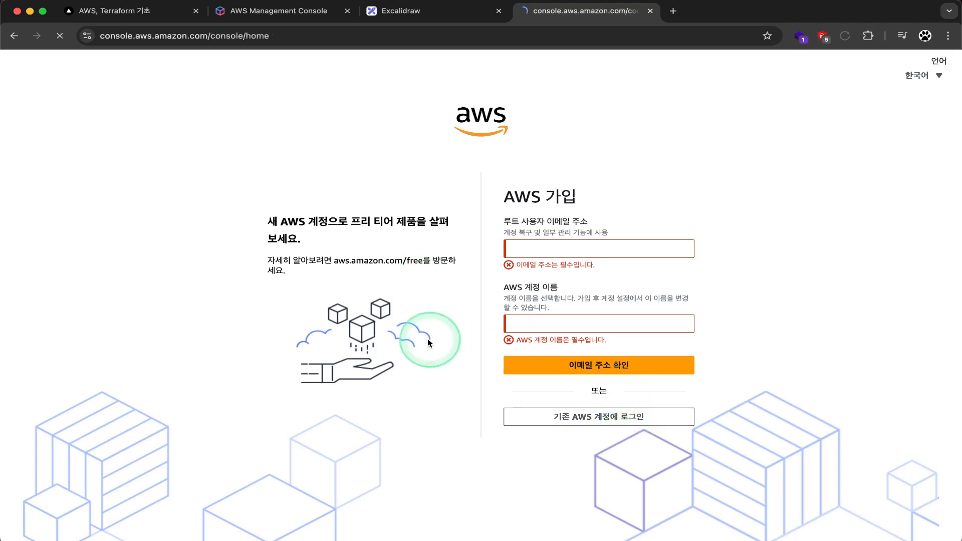
Step: Sign in with the root user email to reach Console Home in Seoul
{"action": "scroll", "coordinate": [369, 396], "scroll_direction": "down", "scroll_amount": 1}
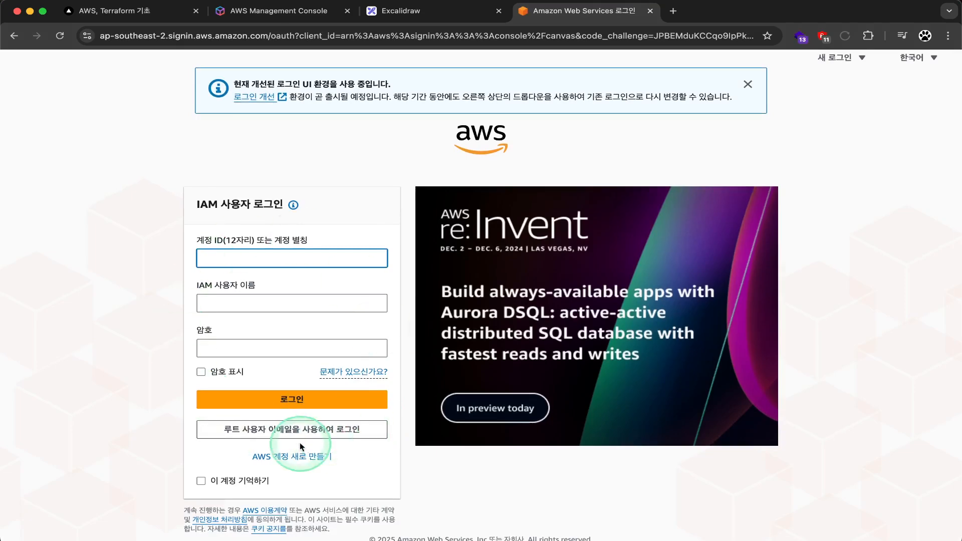
{"action": "left_click", "coordinate": [289, 436]}
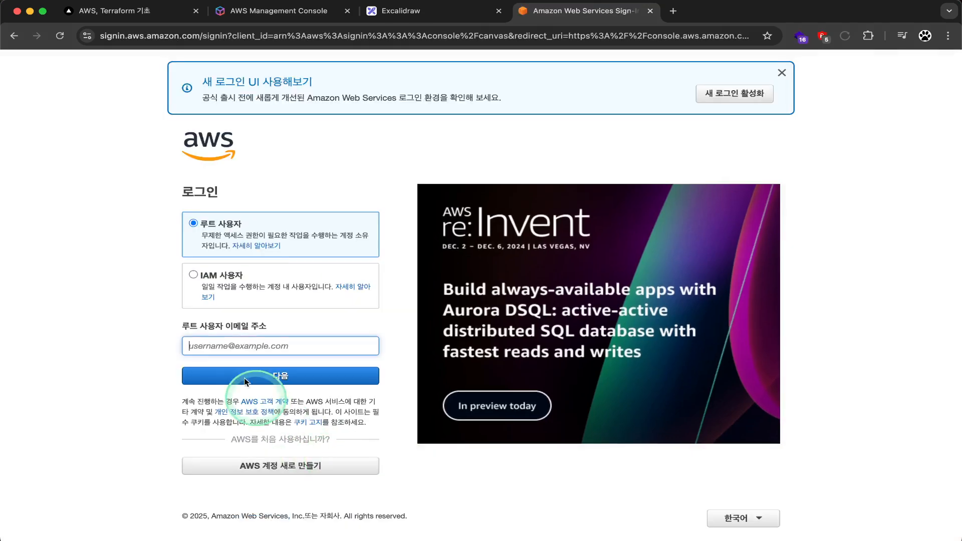
{"action": "left_click", "coordinate": [358, 286]}
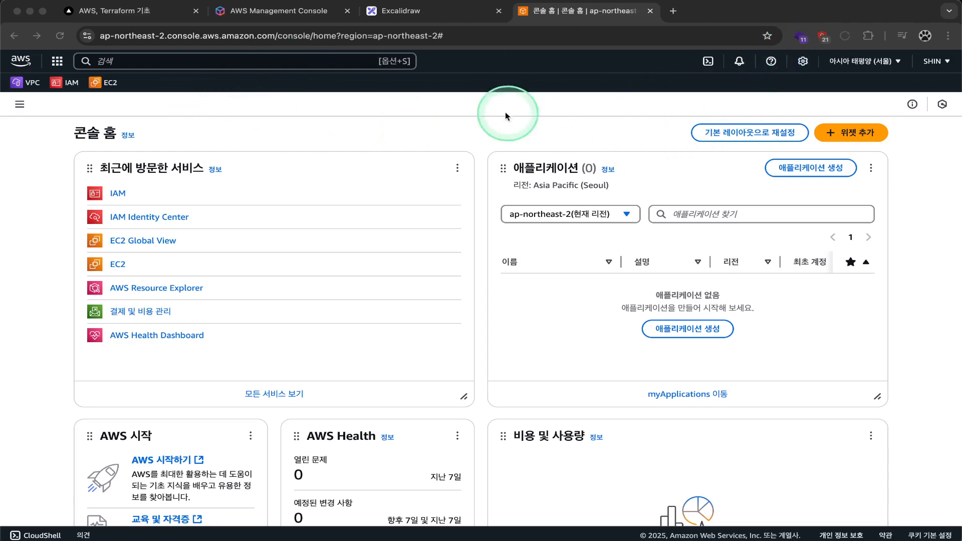
Step: Switch the console region to us-east-1 (N. Virginia) and back to Seoul ap-northeast-2
{"action": "scroll", "coordinate": [733, 206], "scroll_direction": "down", "scroll_amount": 6}
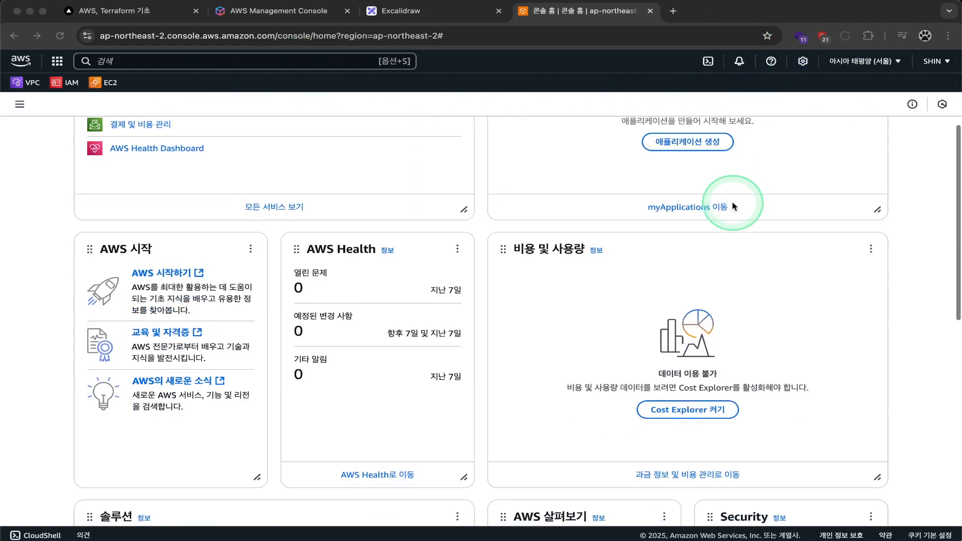
{"action": "scroll", "coordinate": [732, 206], "scroll_direction": "down", "scroll_amount": 5}
{"action": "scroll", "coordinate": [672, 204], "scroll_direction": "up", "scroll_amount": 11}
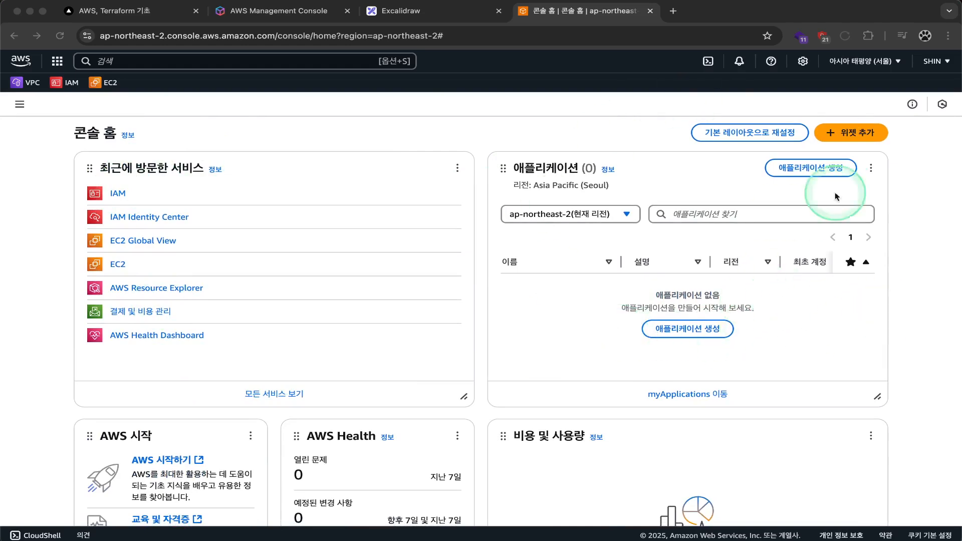
{"action": "left_click", "coordinate": [847, 63]}
{"action": "left_click", "coordinate": [847, 64]}
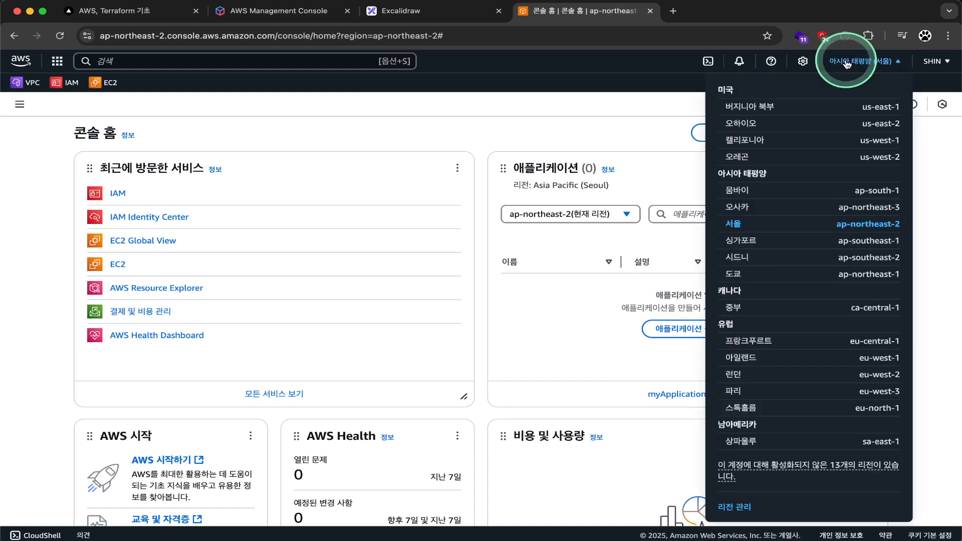
{"action": "left_click", "coordinate": [750, 107]}
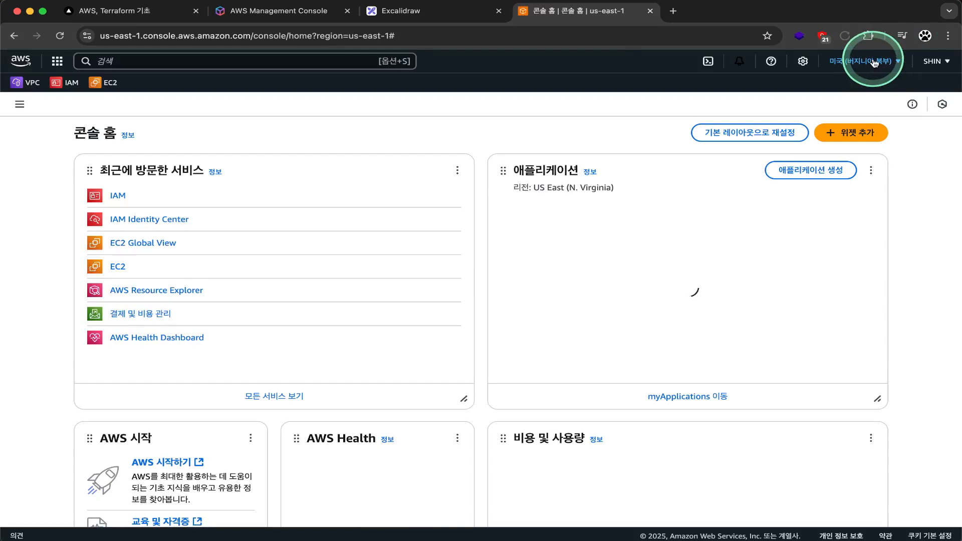
{"action": "left_click", "coordinate": [873, 62]}
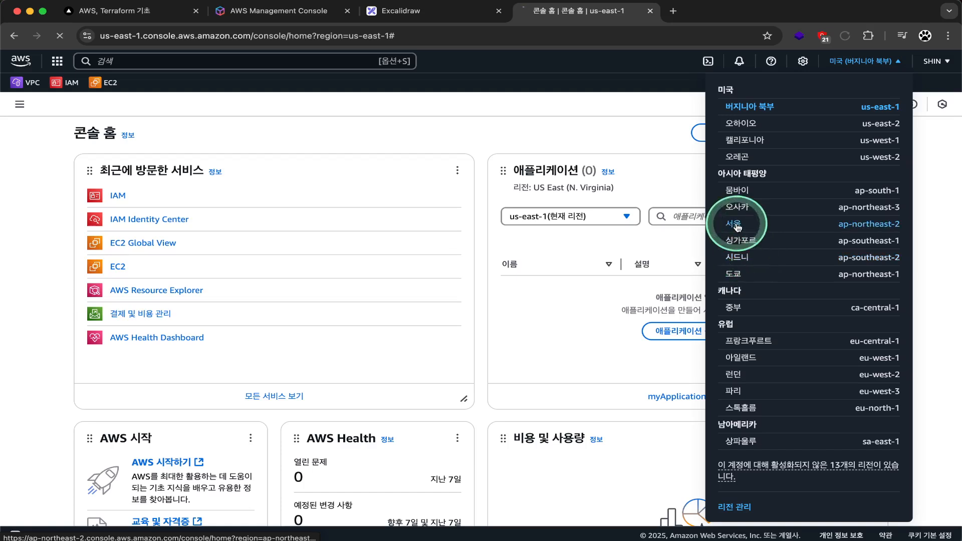
{"action": "left_click", "coordinate": [735, 224]}
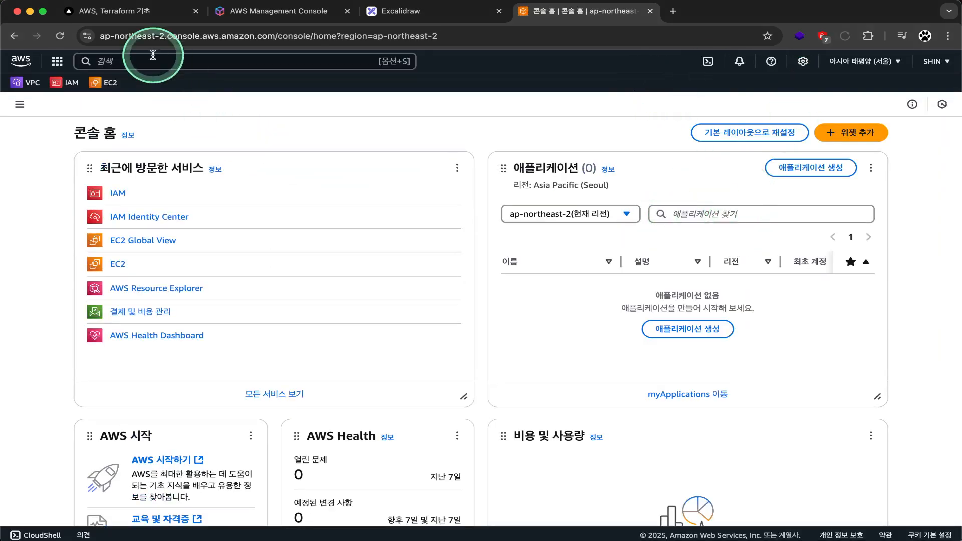
Step: Search the console for iam and open the IAM dashboard
{"action": "left_click", "coordinate": [116, 58]}
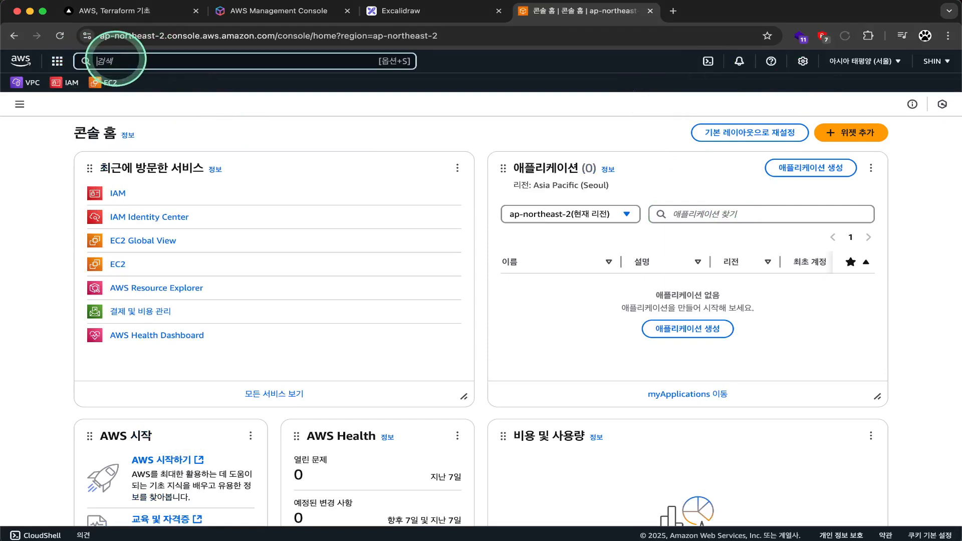
{"action": "type", "text": "iam"}
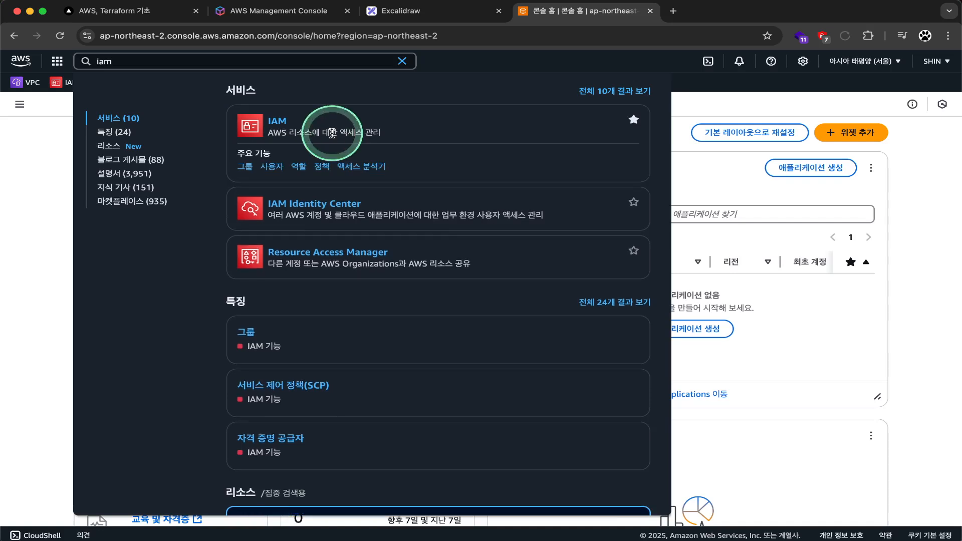
{"action": "left_click", "coordinate": [279, 123]}
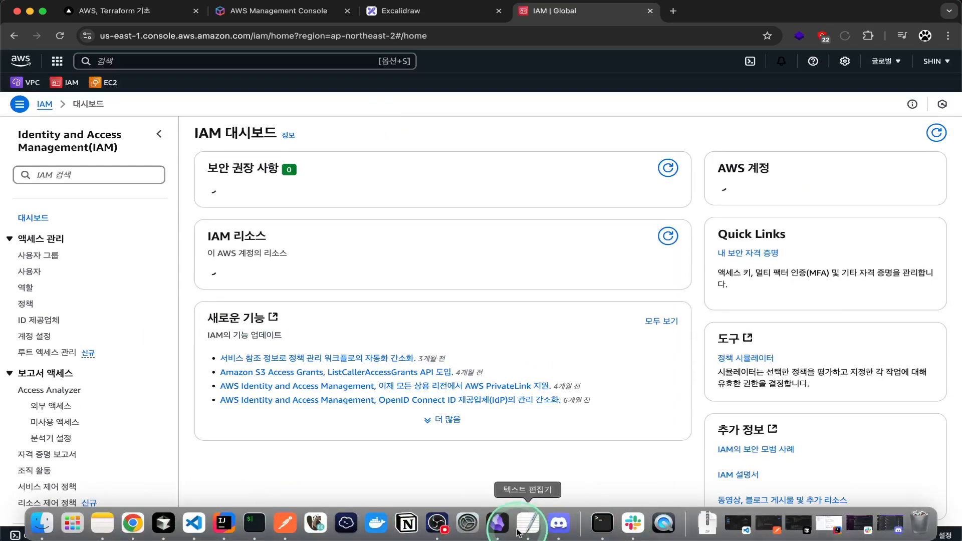
{"action": "left_click", "coordinate": [528, 524]}
Step: Replace all the old note text with the heading AWS
{"action": "left_click", "coordinate": [514, 269]}
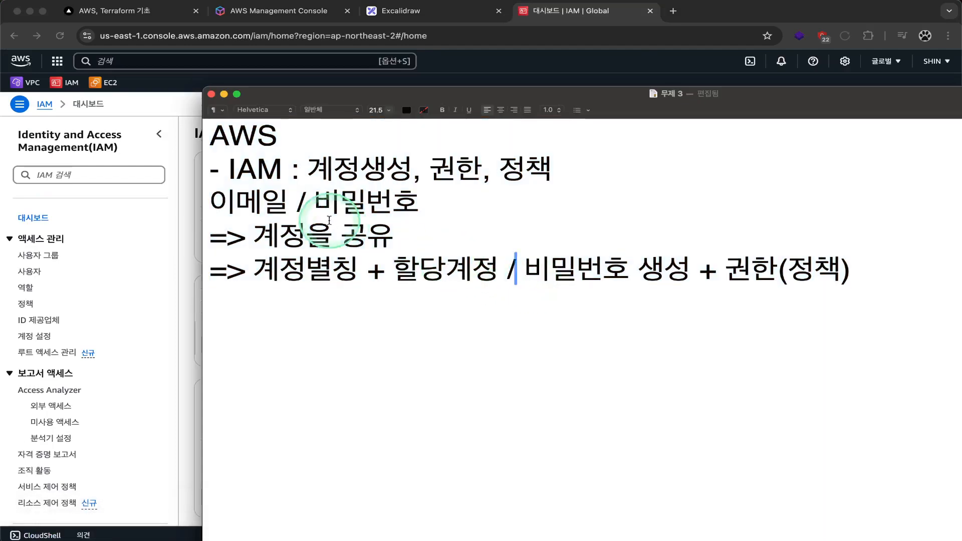
{"action": "key", "text": "super+a"}
{"action": "key", "text": "BackSpace"}
{"action": "type", "text": "AWS"}
{"action": "key", "text": "Return"}
Step: Add the list entries - IAM and - VPC under AWS
{"action": "type", "text": "-0"}
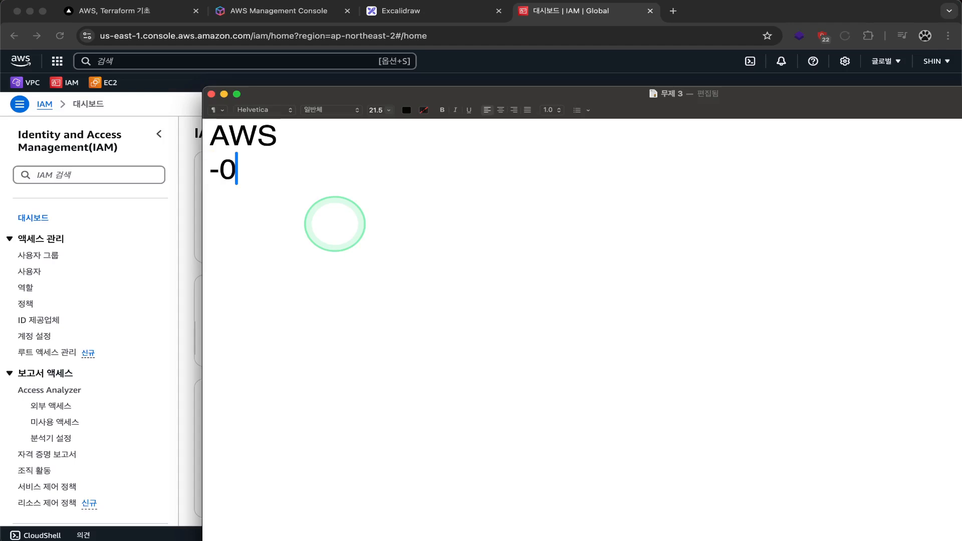
{"action": "key", "text": "BackSpace"}
{"action": "key", "text": "BackSpace"}
{"action": "type", "text": "II"}
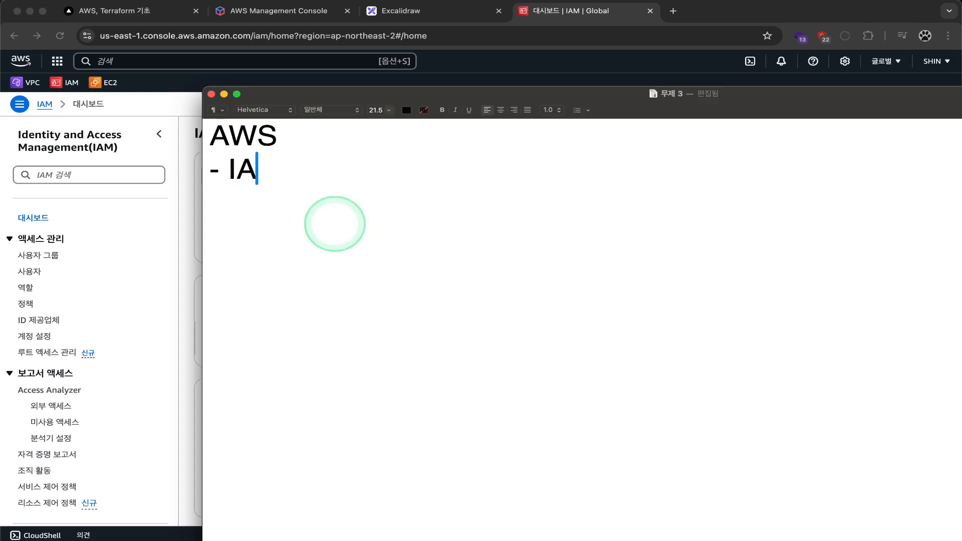
{"action": "type", "text": "M"}
{"action": "key", "text": "Return"}
{"action": "type", "text": "0"}
{"action": "type", "text": "- C"}
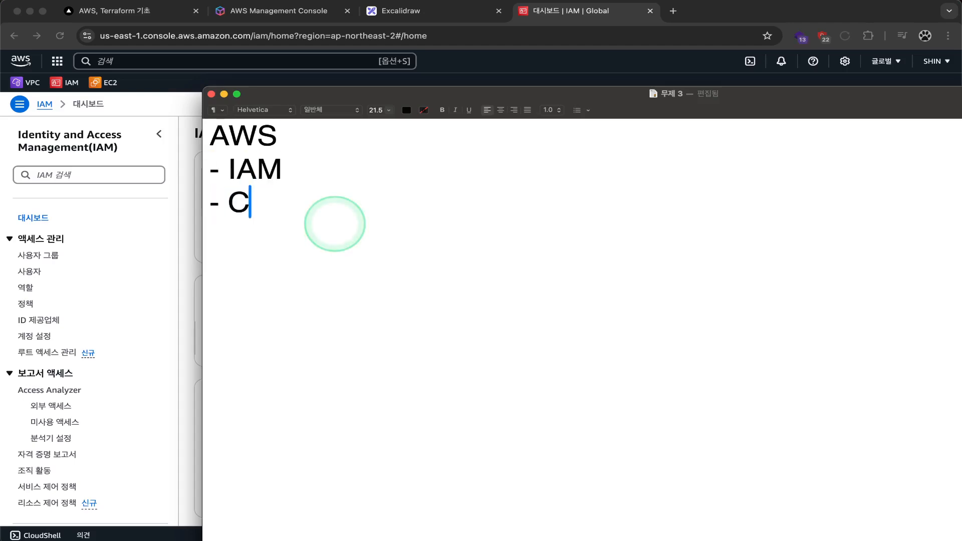
{"action": "key", "text": "BackSpace"}
{"action": "type", "text": "VPN"}
{"action": "key", "text": "BackSpace"}
{"action": "type", "text": "C"}
{"action": "key", "text": "Return"}
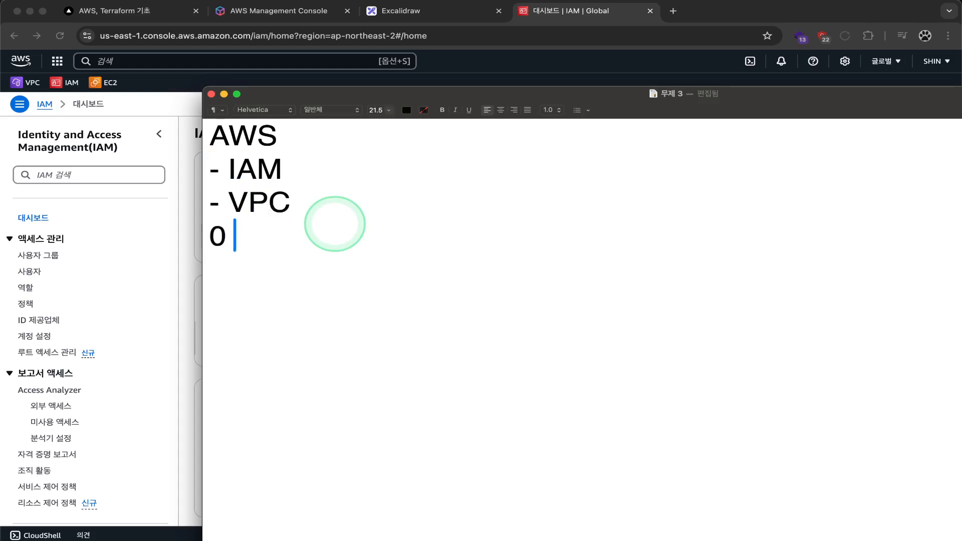
Step: Add - EC2, - S3 and - RDS to the list
{"action": "type", "text": "- C"}
{"action": "key", "text": "BackSpace"}
{"action": "type", "text": "ER"}
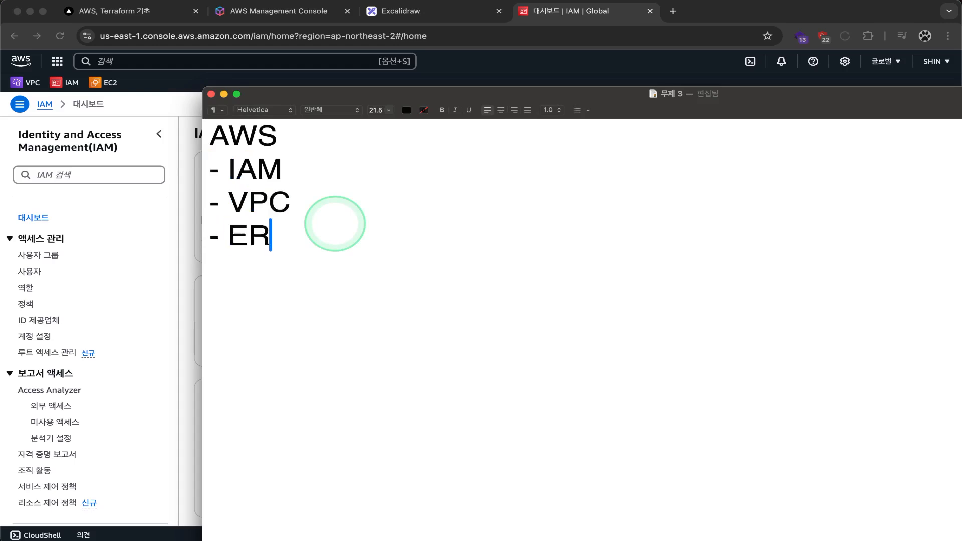
{"action": "key", "text": "BackSpace"}
{"action": "type", "text": "C@"}
{"action": "key", "text": "BackSpace"}
{"action": "type", "text": "2"}
{"action": "key", "text": "Return"}
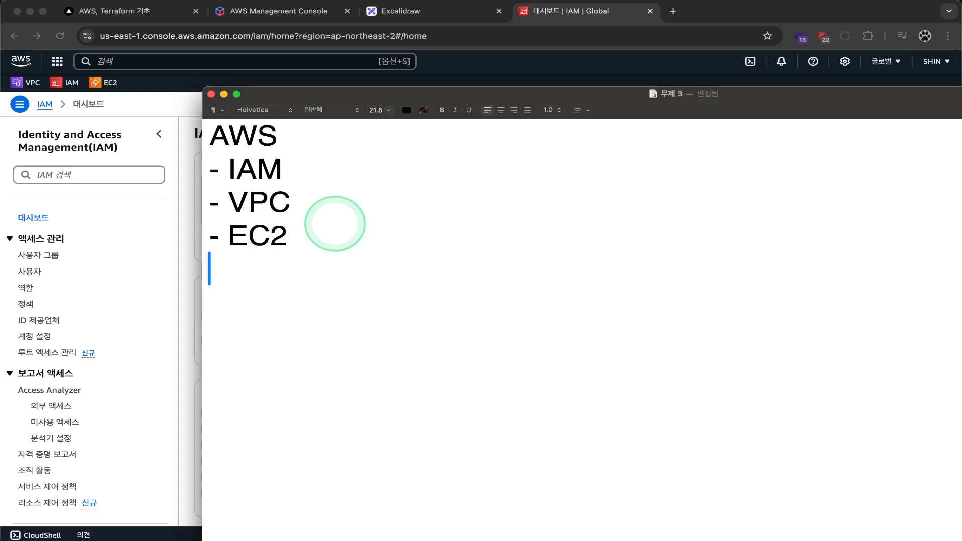
{"action": "type", "text": "- S#$"}
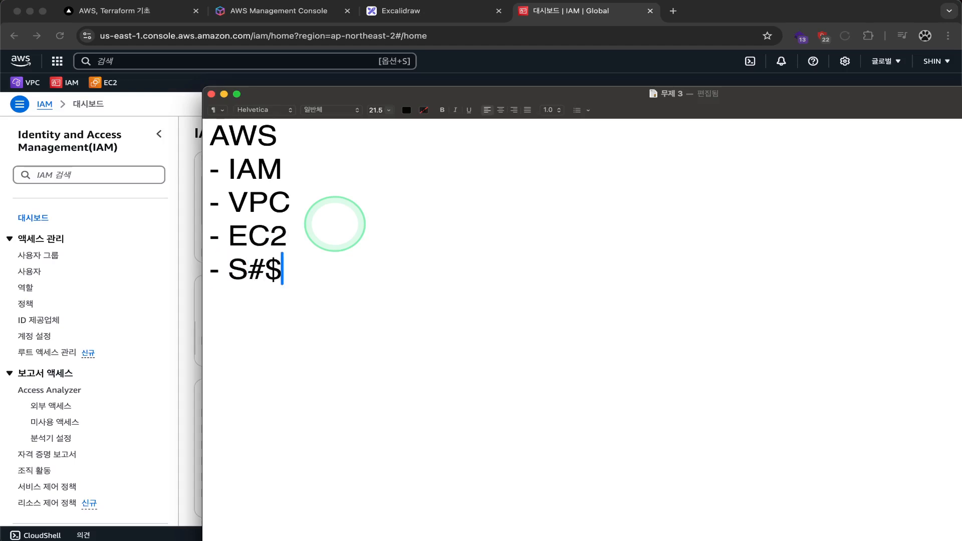
{"action": "key", "text": "BackSpace"}
{"action": "key", "text": "BackSpace"}
{"action": "type", "text": "#"}
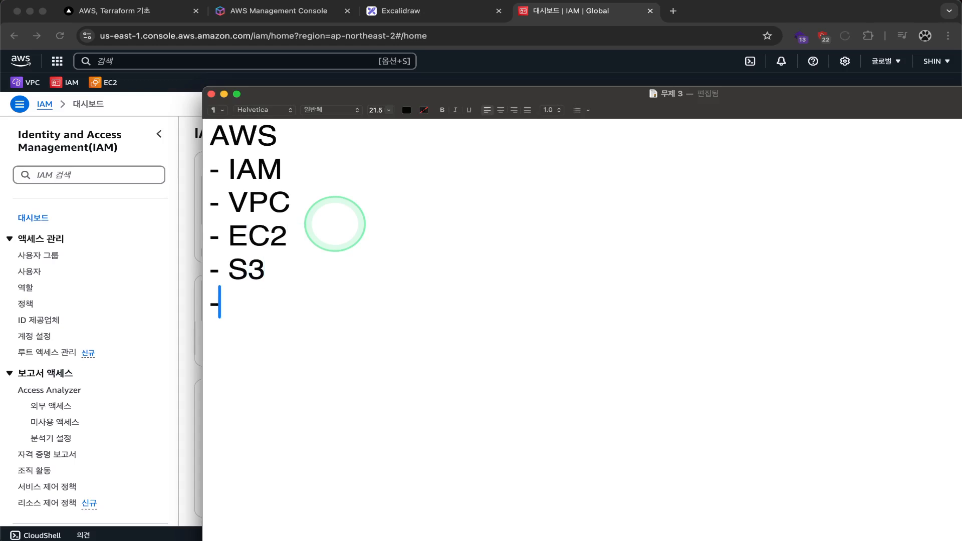
{"action": "type", "text": " RDS"}
Step: Highlight the IAM and VPC lines in the list
{"action": "key", "text": "super+a"}
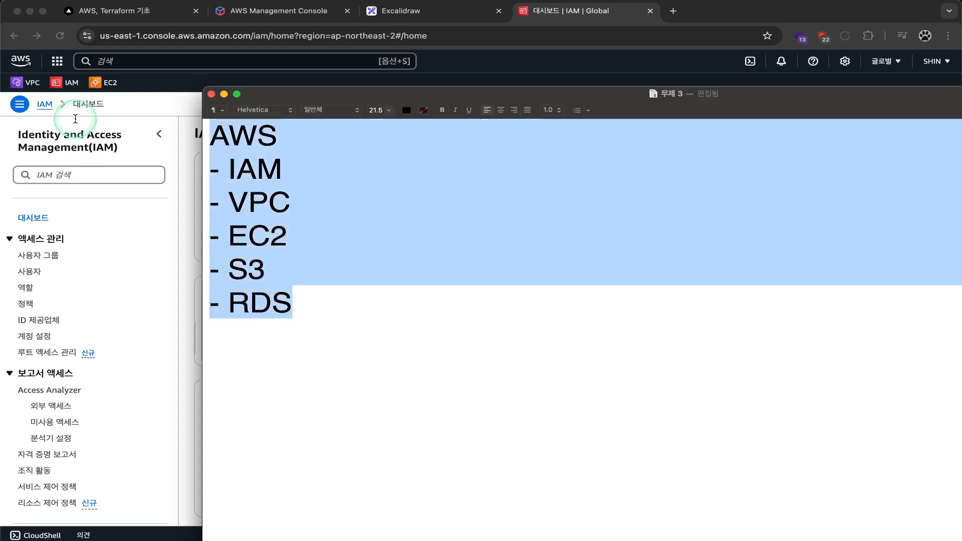
{"action": "left_click_drag", "start_coordinate": [220, 170], "coordinate": [360, 169]}
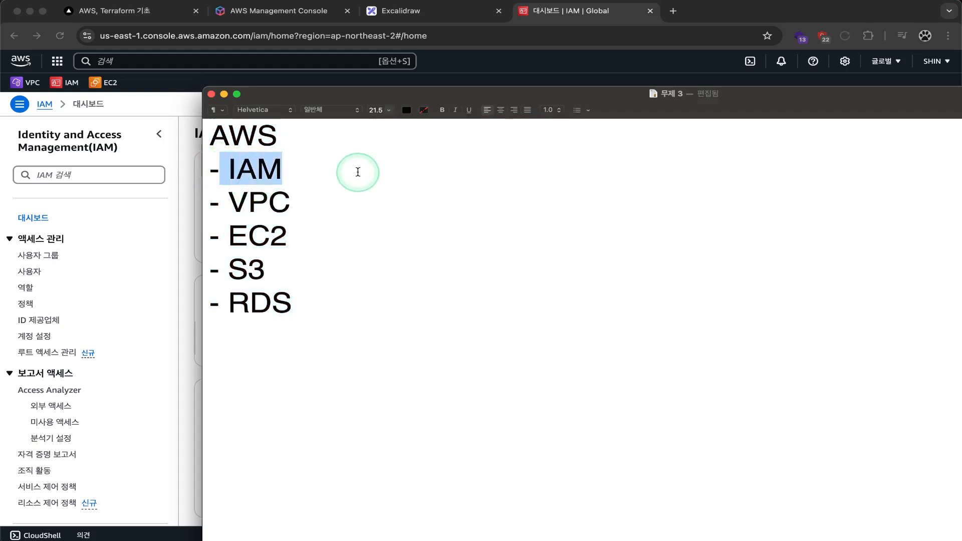
{"action": "left_click_drag", "start_coordinate": [335, 199], "coordinate": [166, 204]}
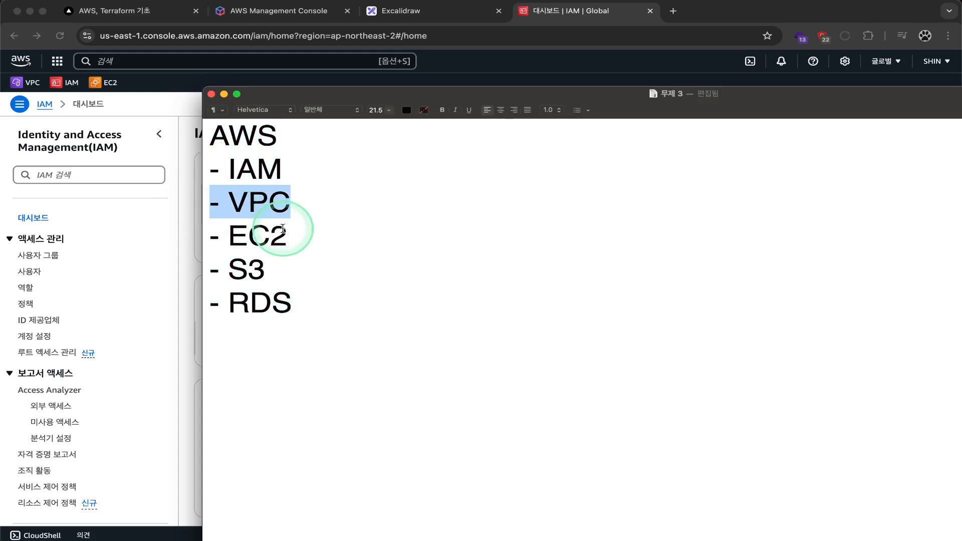
{"action": "double_click", "coordinate": [257, 207]}
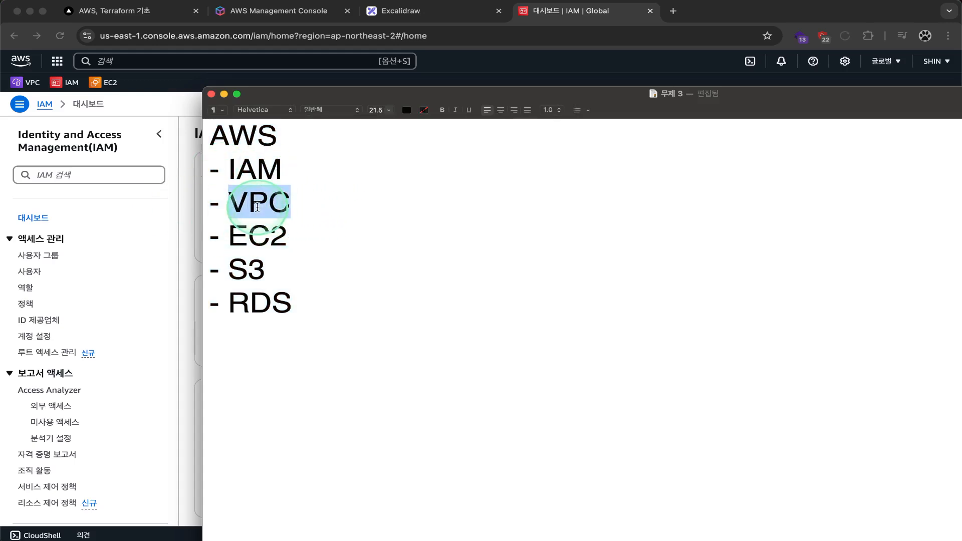
{"action": "double_click", "coordinate": [242, 236]}
{"action": "double_click", "coordinate": [249, 208]}
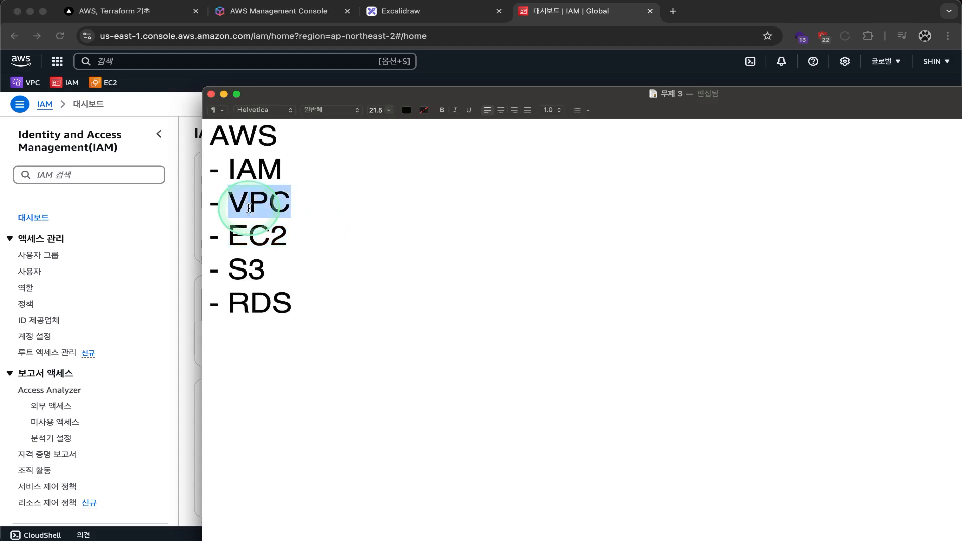
{"action": "double_click", "coordinate": [271, 207]}
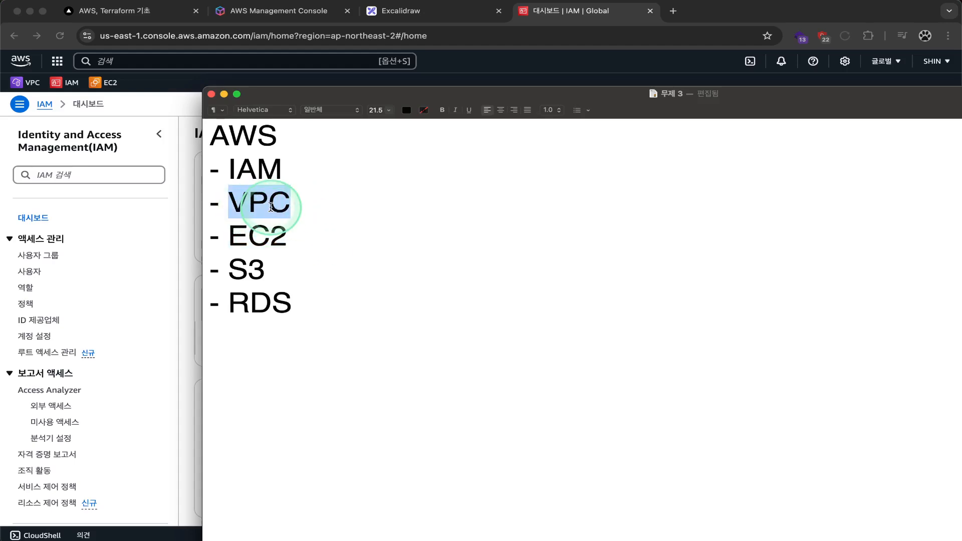
{"action": "double_click", "coordinate": [260, 239]}
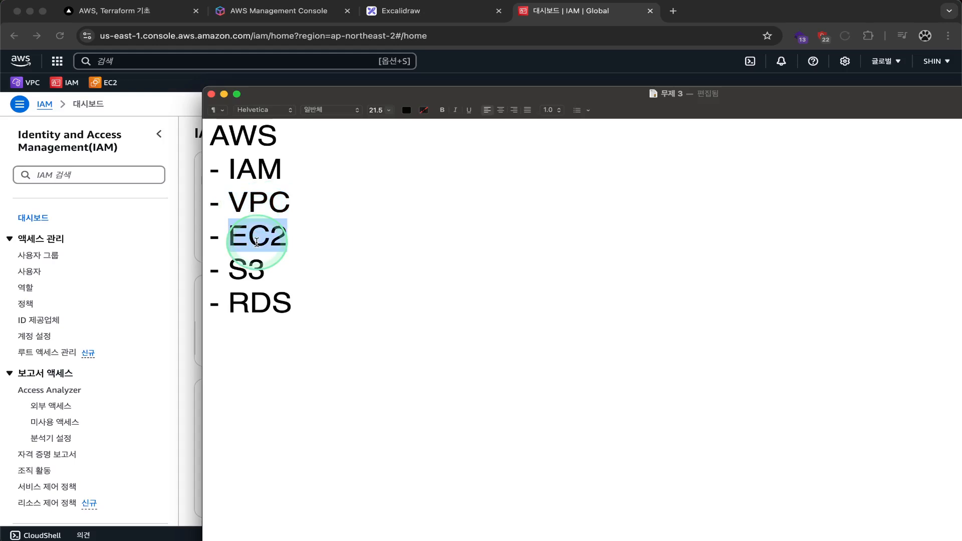
{"action": "left_click_drag", "start_coordinate": [288, 237], "coordinate": [222, 236]}
{"action": "double_click", "coordinate": [245, 236]}
{"action": "left_click_drag", "start_coordinate": [304, 236], "coordinate": [182, 236]}
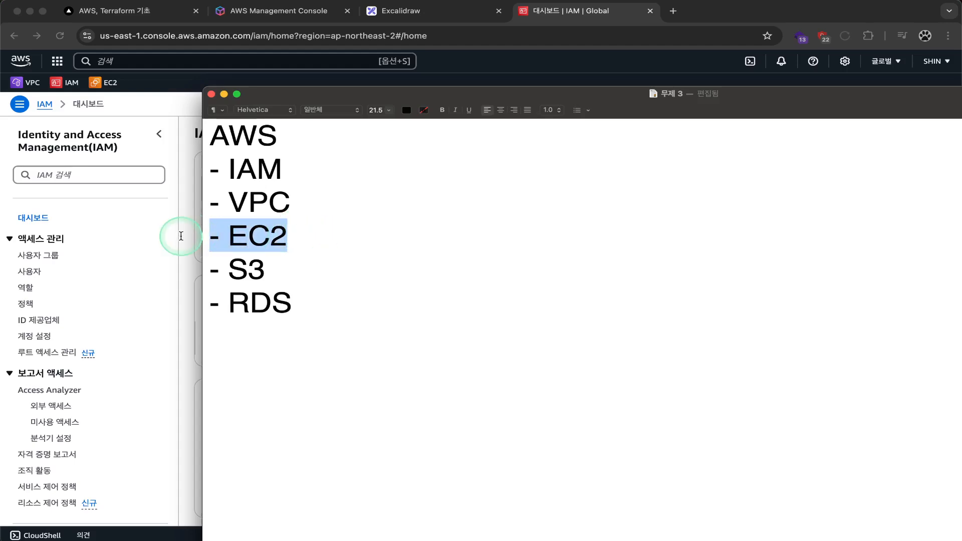
{"action": "left_click", "coordinate": [294, 238]}
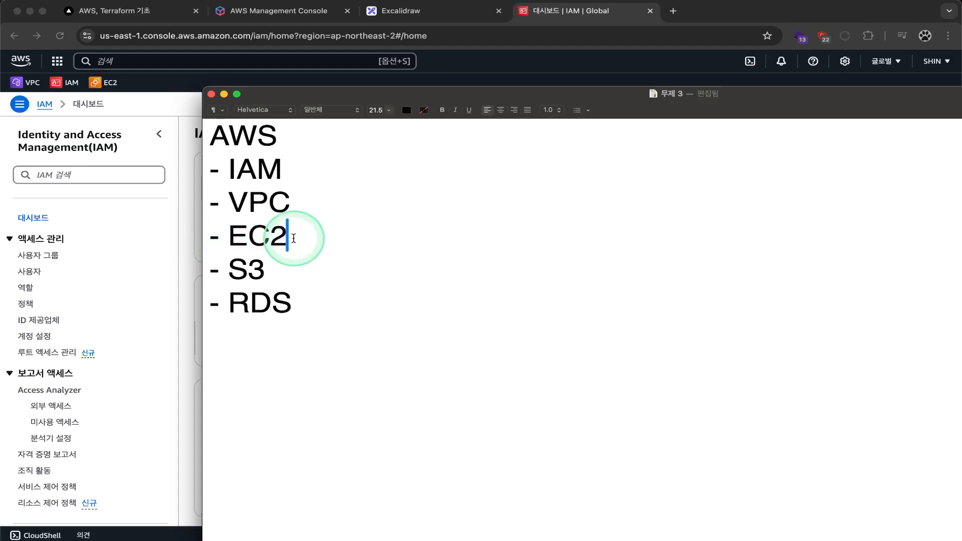
{"action": "left_click_drag", "start_coordinate": [299, 236], "coordinate": [167, 236]}
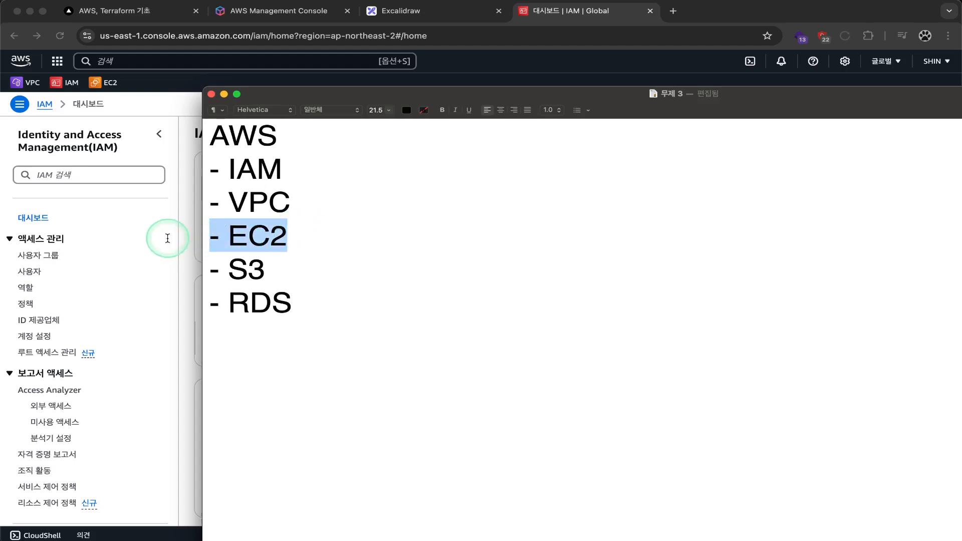
{"action": "double_click", "coordinate": [242, 236]}
{"action": "left_click_drag", "start_coordinate": [265, 273], "coordinate": [207, 263]}
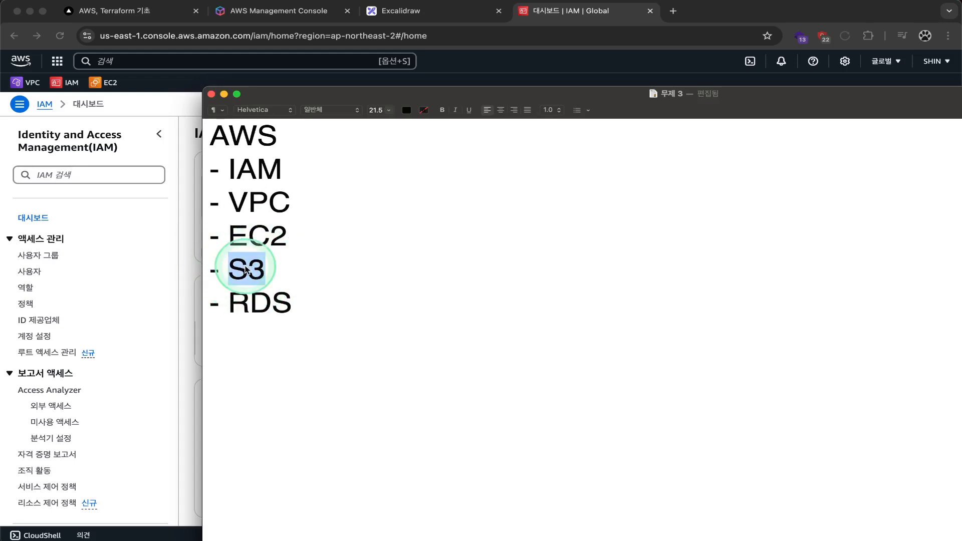
{"action": "double_click", "coordinate": [242, 305]}
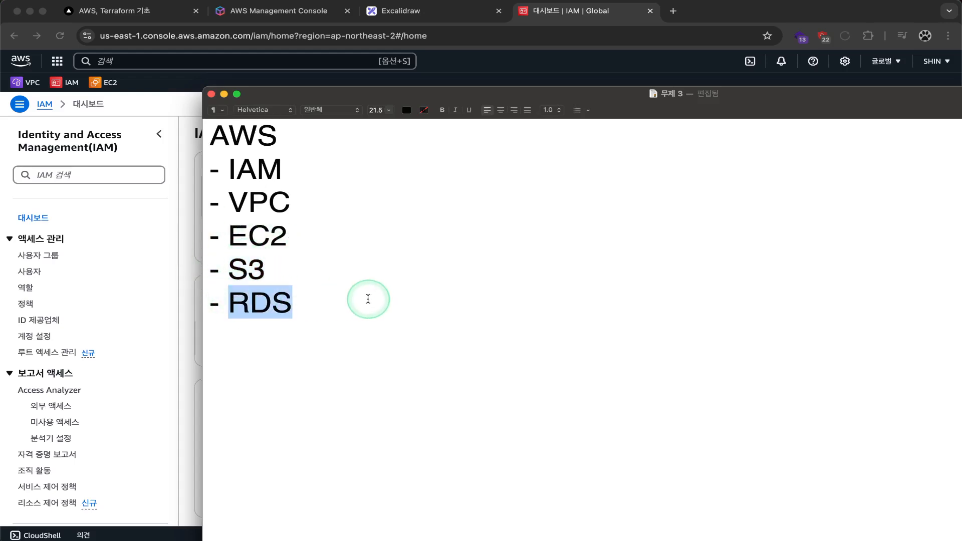
{"action": "left_click", "coordinate": [227, 311]}
{"action": "double_click", "coordinate": [253, 307]}
{"action": "left_click", "coordinate": [323, 307]}
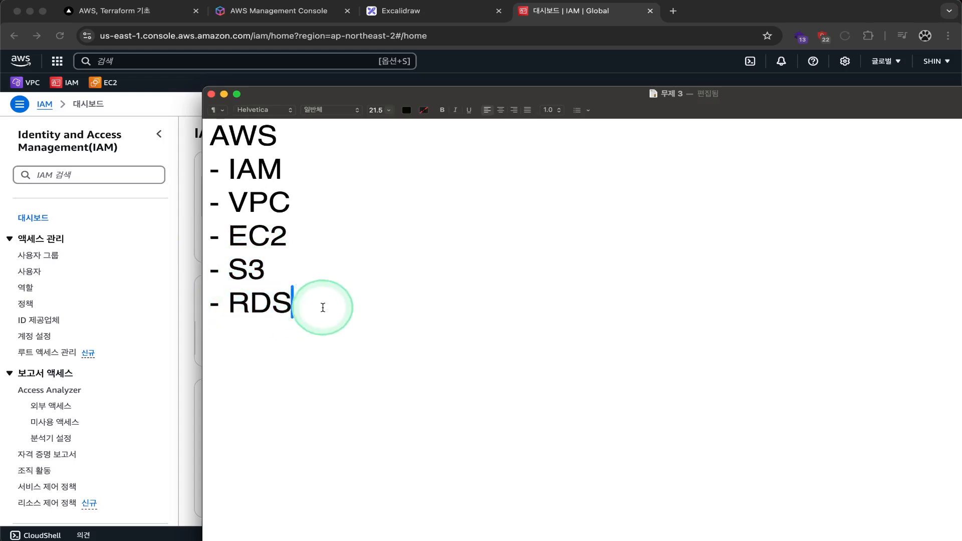
{"action": "left_click_drag", "start_coordinate": [322, 308], "coordinate": [134, 256]}
{"action": "left_click", "coordinate": [325, 305]}
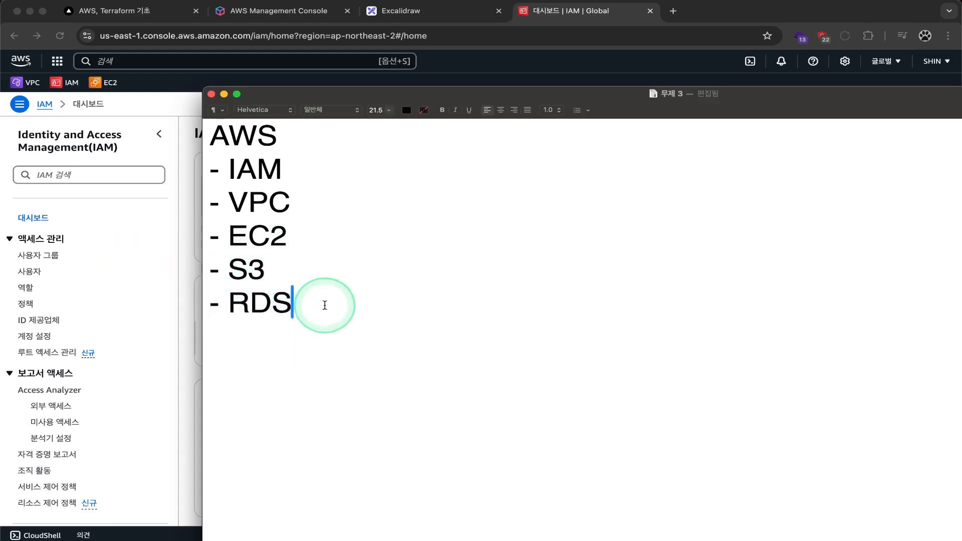
{"action": "left_click_drag", "start_coordinate": [288, 235], "coordinate": [193, 240]}
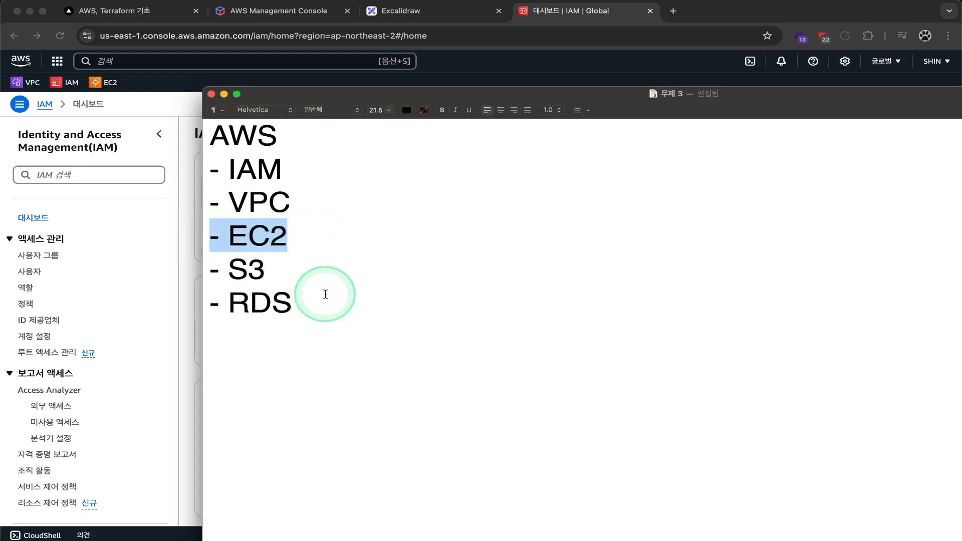
{"action": "left_click_drag", "start_coordinate": [325, 294], "coordinate": [172, 258]}
{"action": "double_click", "coordinate": [255, 236]}
{"action": "left_click", "coordinate": [304, 239]}
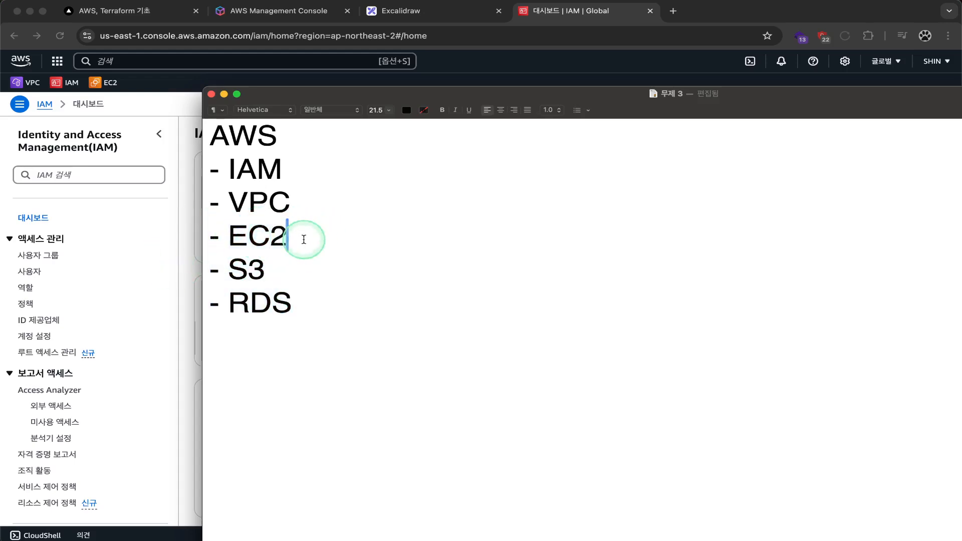
{"action": "left_click_drag", "start_coordinate": [304, 239], "coordinate": [186, 240]}
{"action": "left_click_drag", "start_coordinate": [311, 303], "coordinate": [214, 283]}
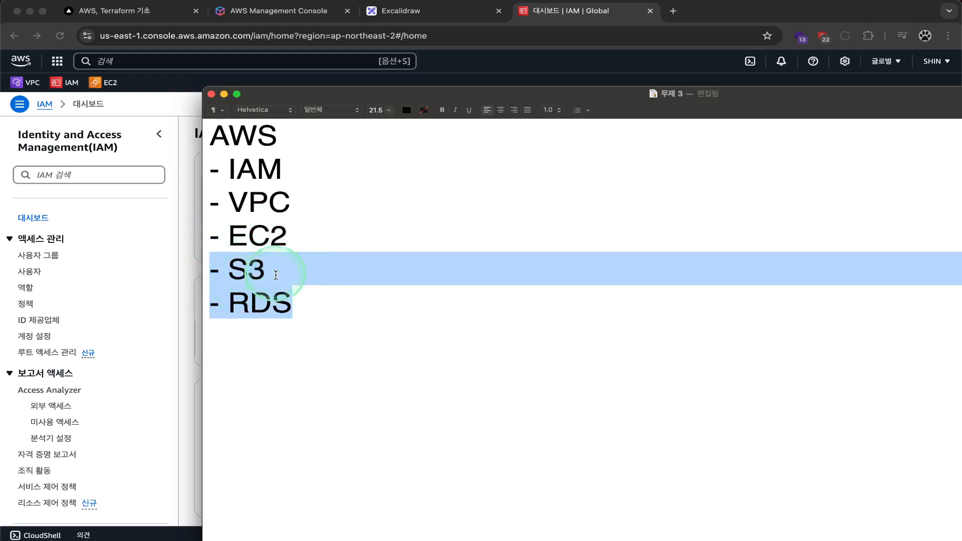
{"action": "double_click", "coordinate": [239, 269]}
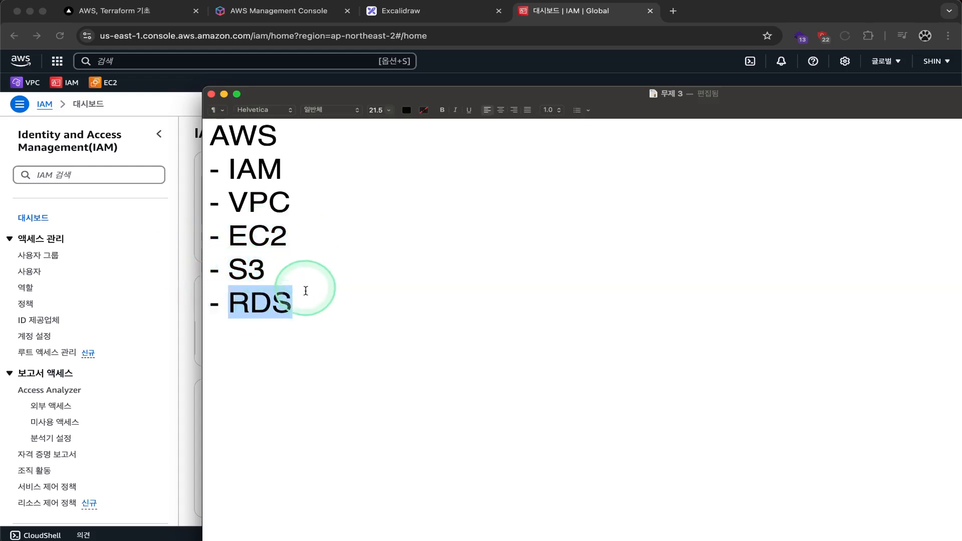
{"action": "double_click", "coordinate": [243, 236]}
{"action": "left_click_drag", "start_coordinate": [286, 240], "coordinate": [185, 240]}
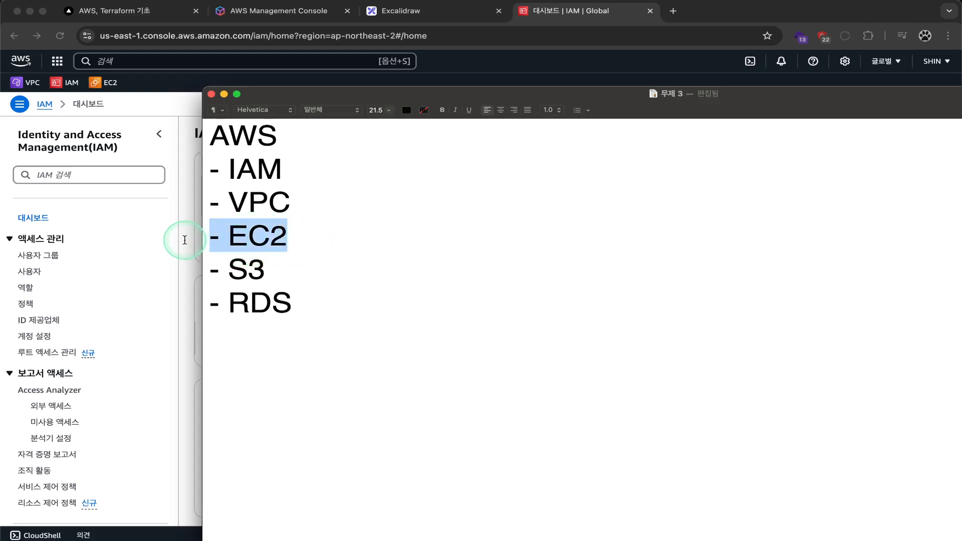
{"action": "left_click", "coordinate": [248, 274]}
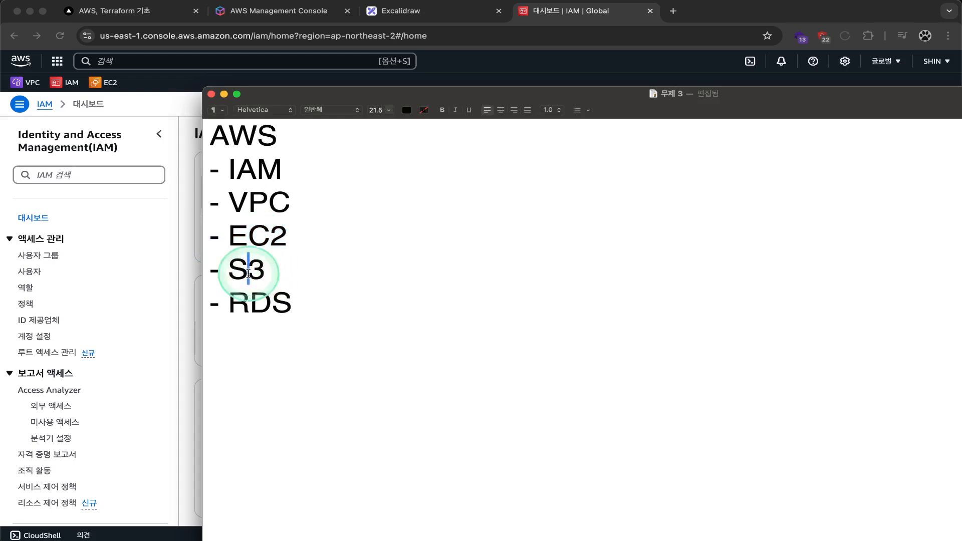
{"action": "double_click", "coordinate": [241, 266]}
{"action": "left_click", "coordinate": [250, 304]}
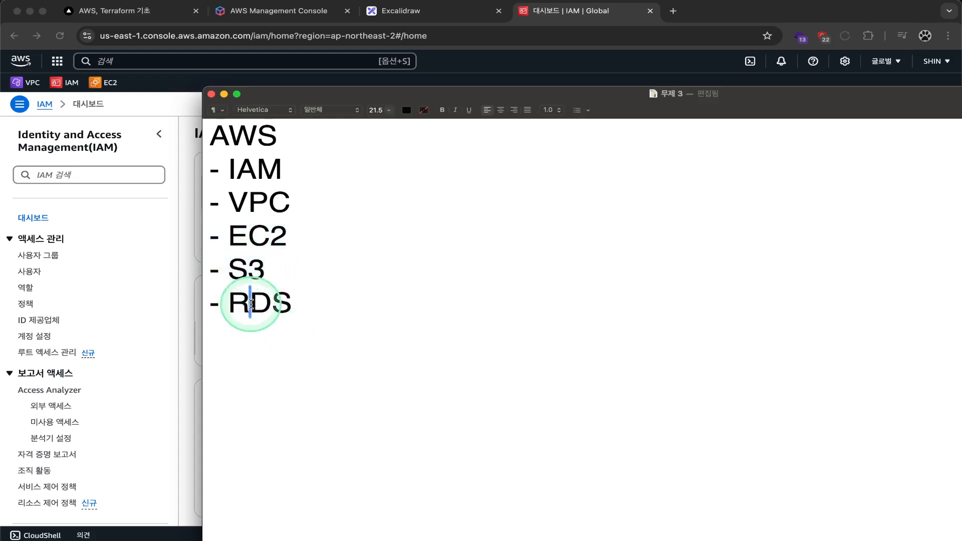
{"action": "left_click_drag", "start_coordinate": [227, 236], "coordinate": [290, 236]}
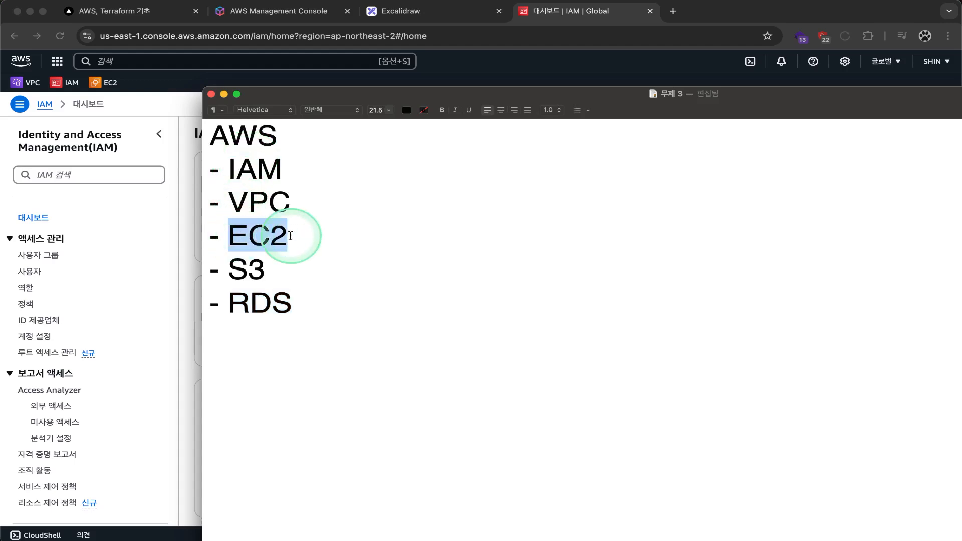
{"action": "double_click", "coordinate": [251, 302]}
{"action": "double_click", "coordinate": [246, 273]}
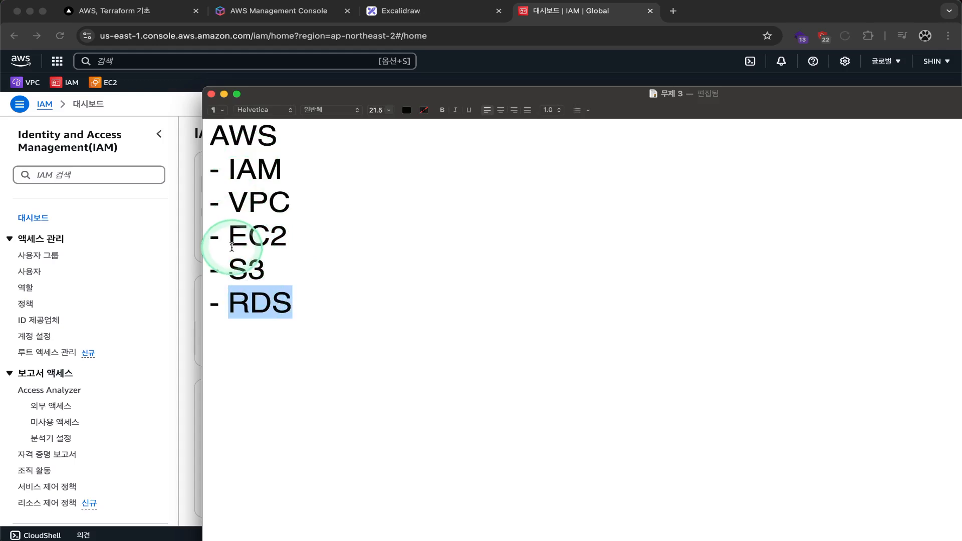
{"action": "double_click", "coordinate": [243, 264]}
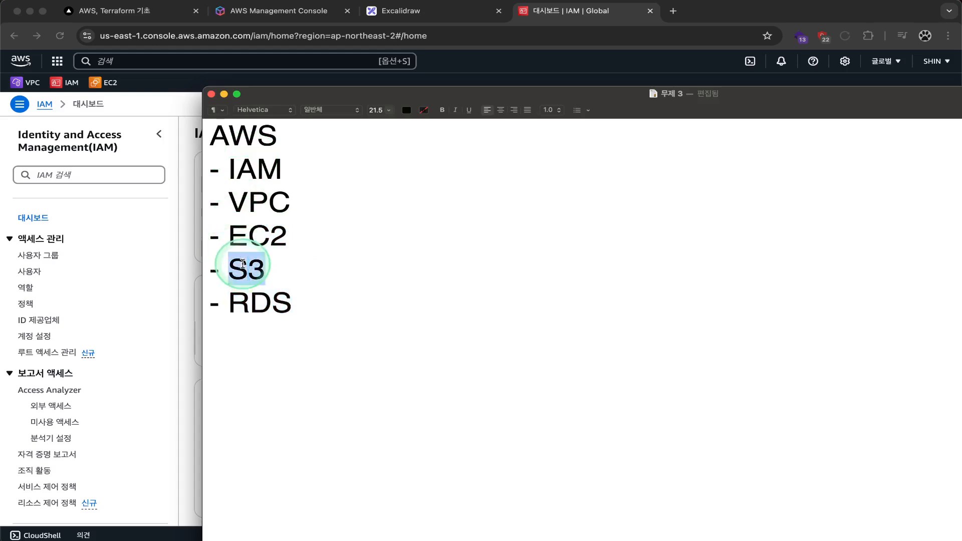
{"action": "double_click", "coordinate": [248, 302]}
{"action": "double_click", "coordinate": [250, 233]}
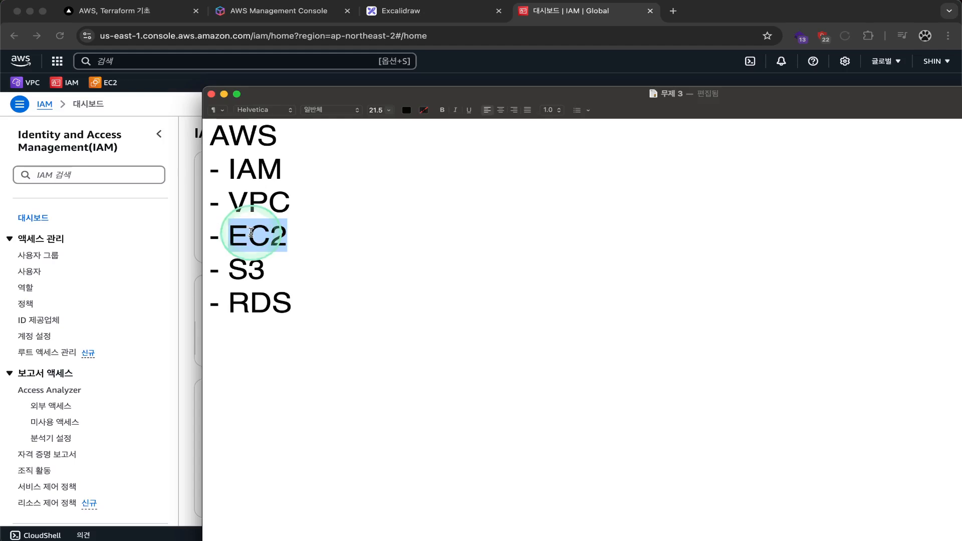
{"action": "double_click", "coordinate": [260, 277]}
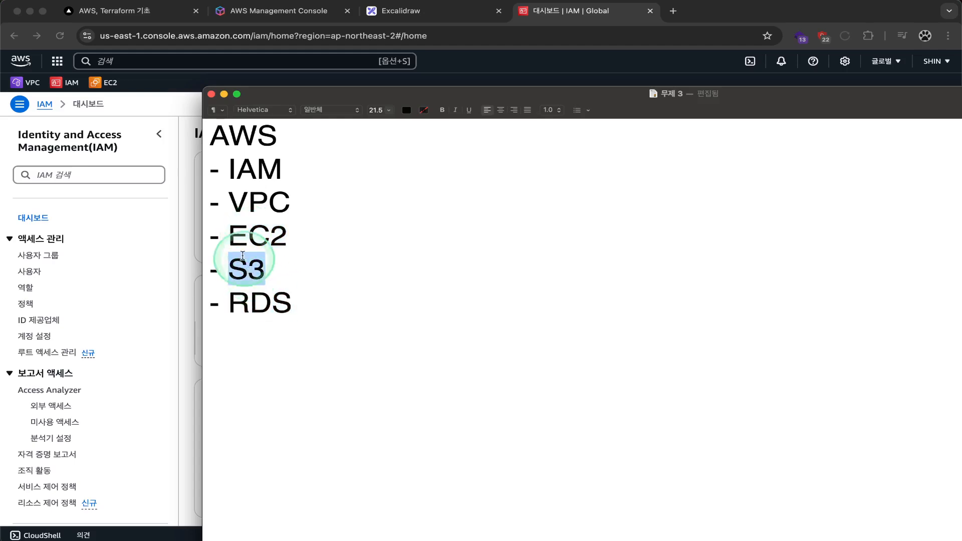
{"action": "left_click_drag", "start_coordinate": [230, 238], "coordinate": [322, 236]}
{"action": "double_click", "coordinate": [240, 273]}
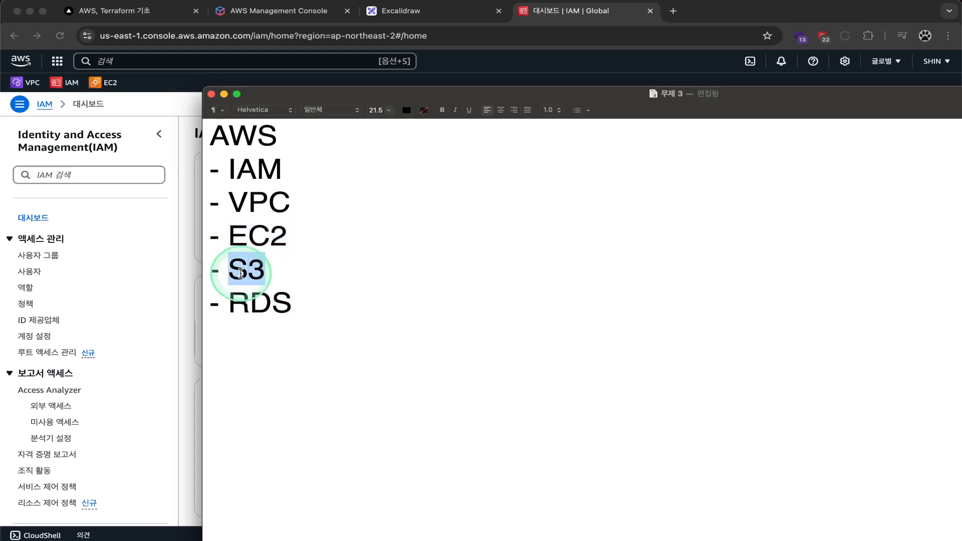
{"action": "left_click_drag", "start_coordinate": [318, 290], "coordinate": [160, 278]}
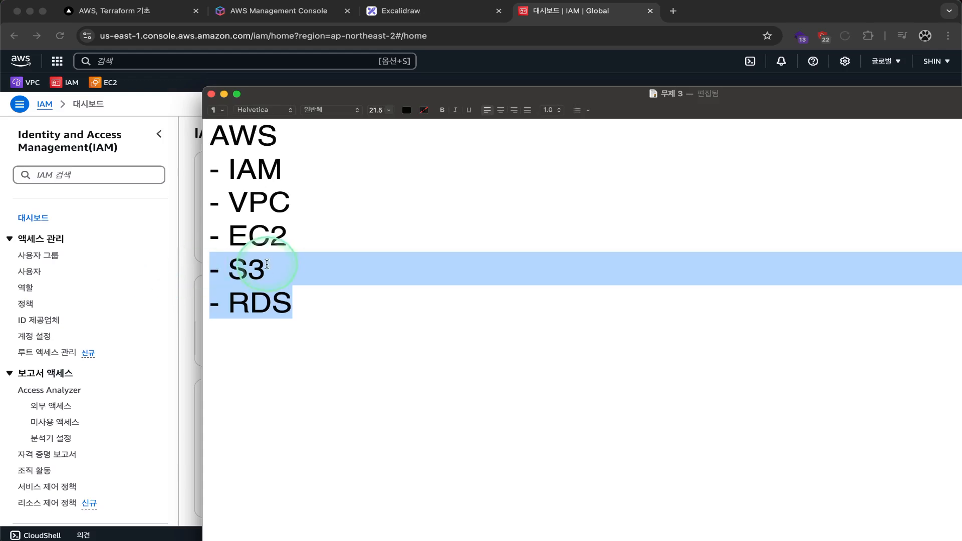
{"action": "double_click", "coordinate": [250, 275]}
{"action": "left_click_drag", "start_coordinate": [266, 315], "coordinate": [179, 266]}
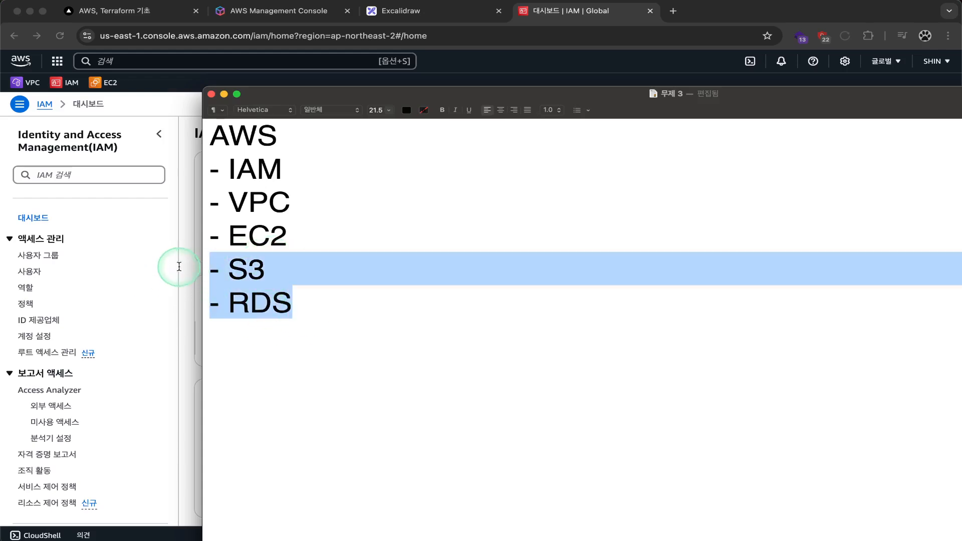
{"action": "left_click", "coordinate": [308, 297]}
{"action": "left_click_drag", "start_coordinate": [308, 297], "coordinate": [183, 275]}
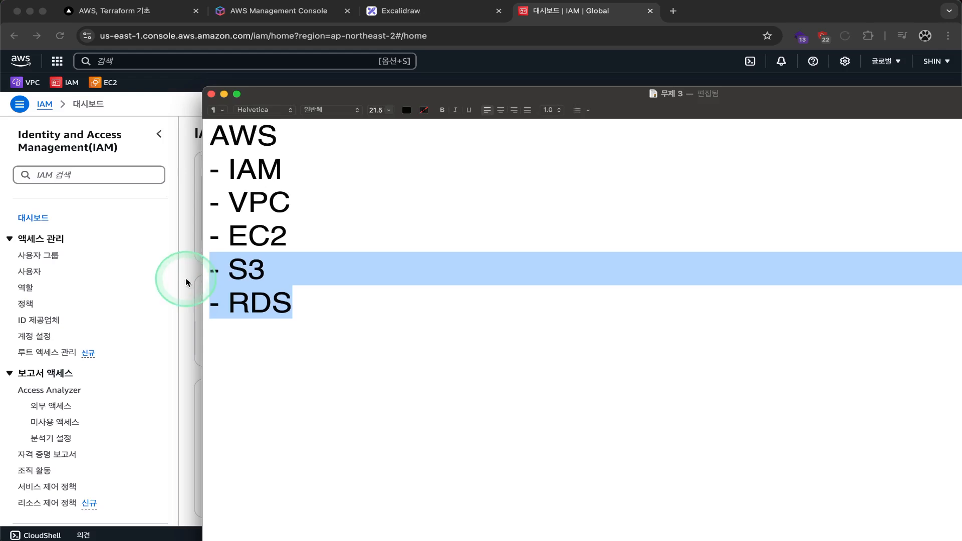
{"action": "double_click", "coordinate": [243, 276]}
{"action": "left_click", "coordinate": [257, 322]}
{"action": "double_click", "coordinate": [238, 313]}
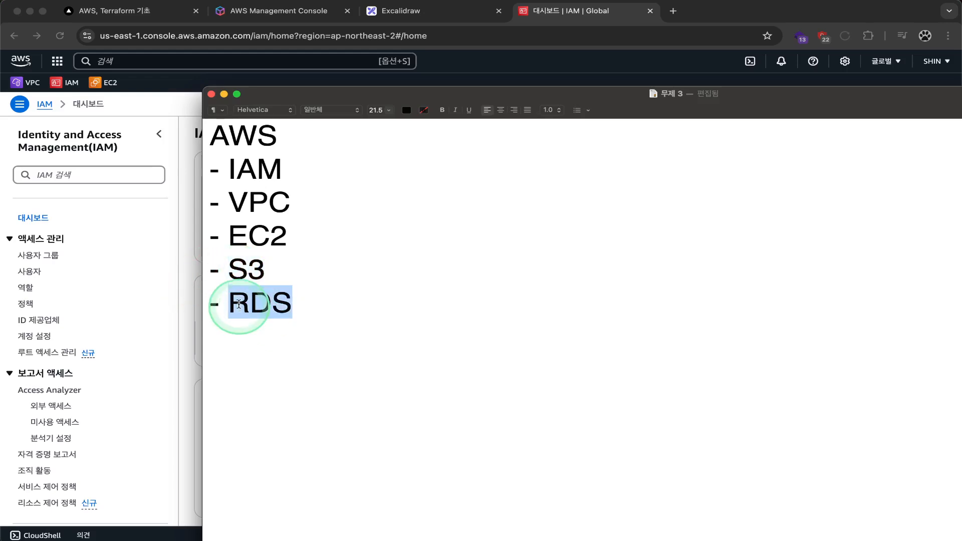
{"action": "double_click", "coordinate": [250, 273]}
{"action": "left_click", "coordinate": [254, 322]}
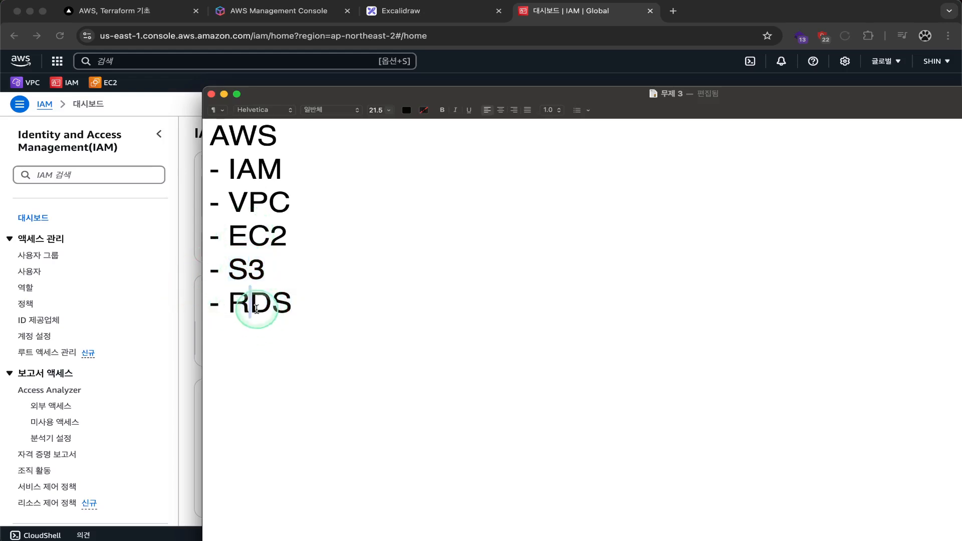
{"action": "double_click", "coordinate": [257, 309]}
{"action": "double_click", "coordinate": [243, 273]}
{"action": "left_click", "coordinate": [253, 303]}
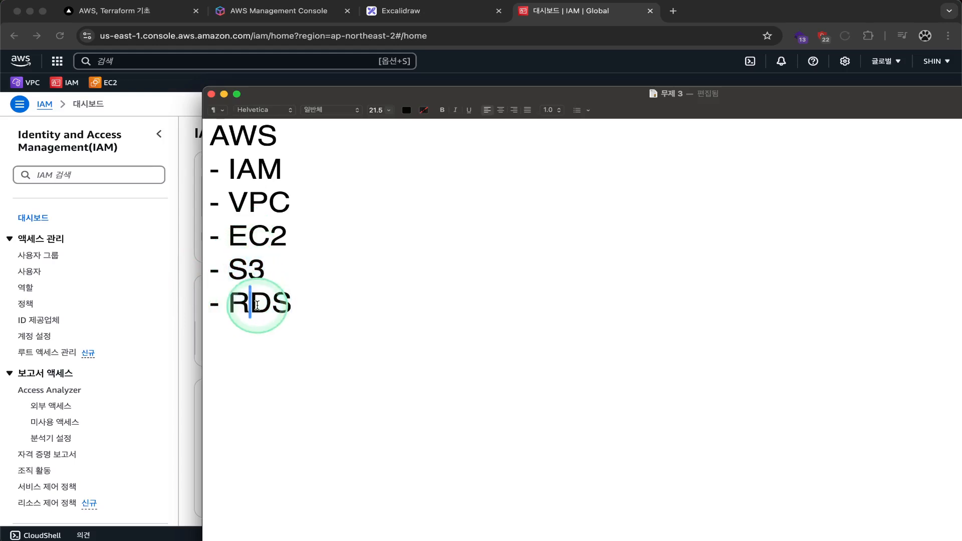
{"action": "double_click", "coordinate": [257, 307]}
{"action": "left_click_drag", "start_coordinate": [315, 310], "coordinate": [172, 281]}
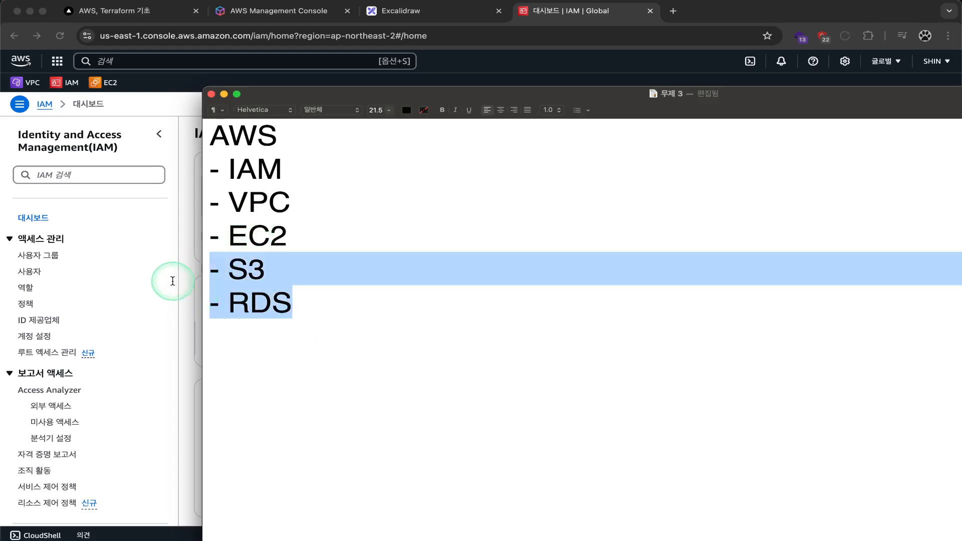
{"action": "left_click", "coordinate": [308, 314]}
{"action": "left_click_drag", "start_coordinate": [336, 317], "coordinate": [145, 279]}
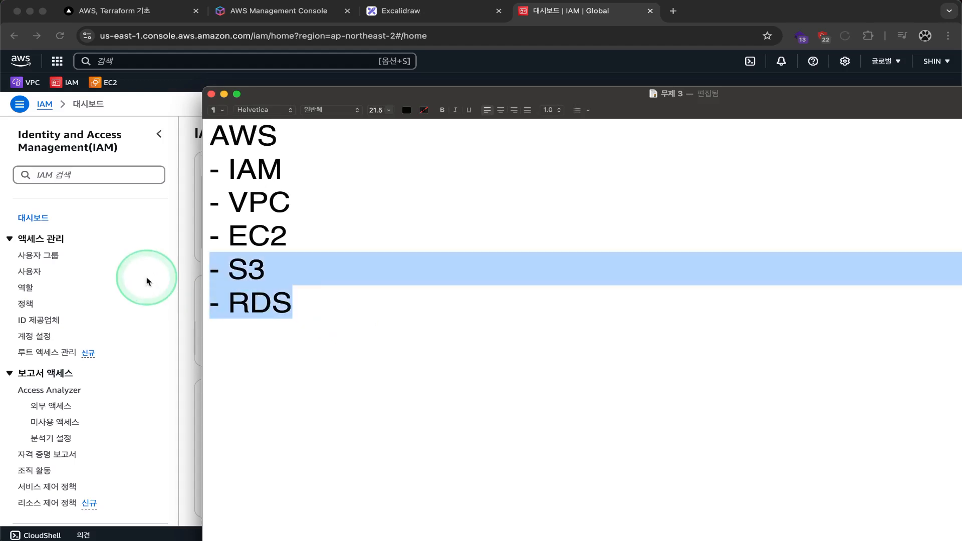
Step: Delete the VPC, EC2, S3 and RDS lines, leaving AWS and - IAM
{"action": "key", "text": "shift+Up"}
{"action": "key", "text": "shift+Up"}
{"action": "key", "text": "shift+Up"}
{"action": "key", "text": "shift+super+Left"}
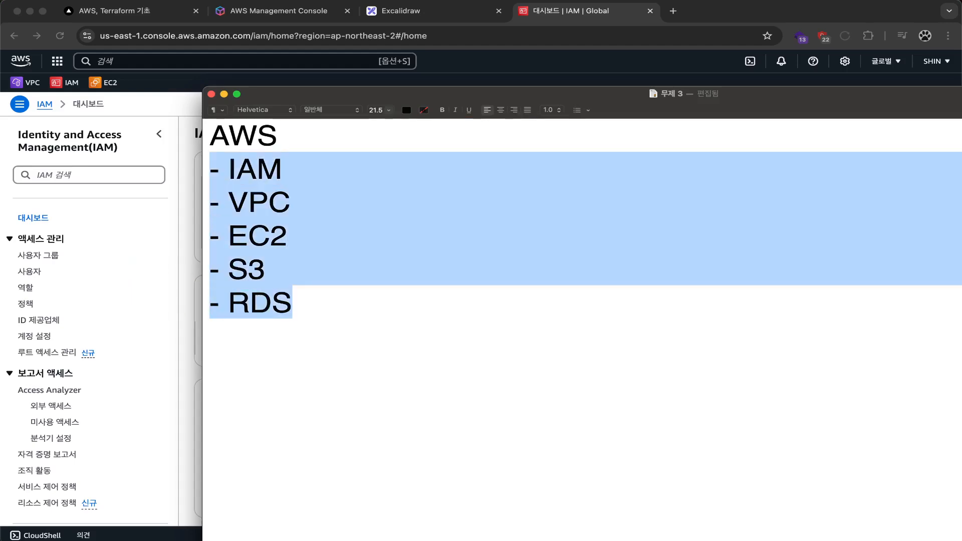
{"action": "key", "text": "shift+Down"}
{"action": "key", "text": "BackSpace"}
{"action": "key", "text": "shift+super+Left"}
{"action": "key", "text": "BackSpace"}
{"action": "key", "text": "BackSpace"}
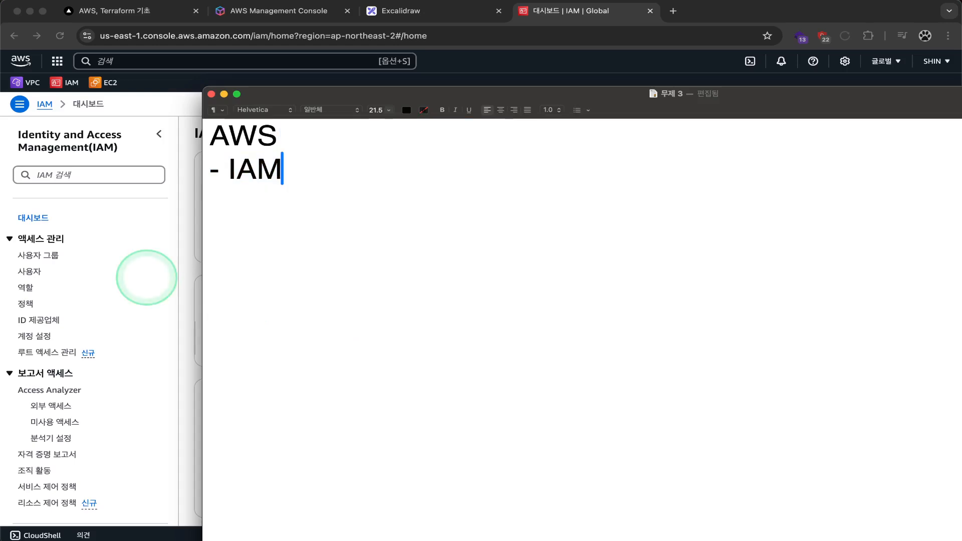
{"action": "left_click_drag", "start_coordinate": [336, 91], "coordinate": [281, 90]}
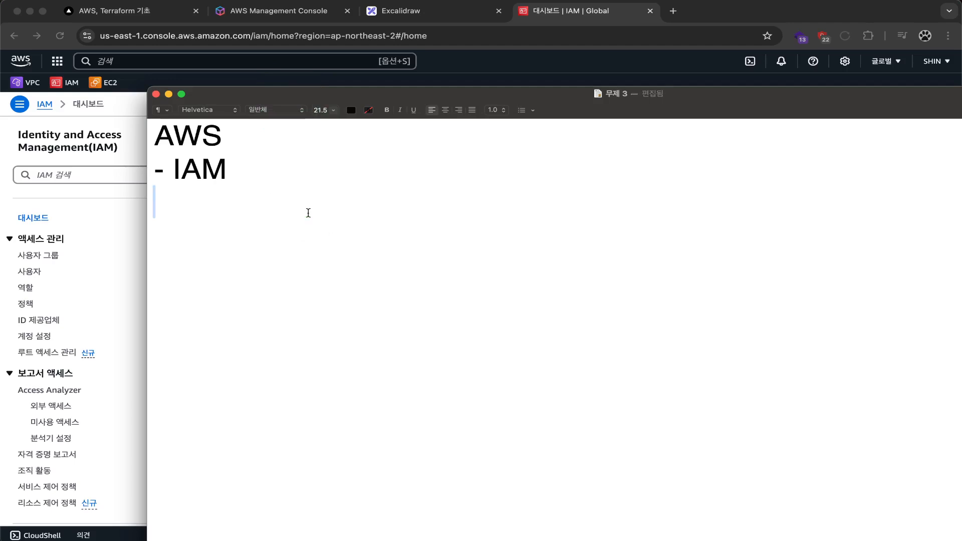
Step: Type 이메일 / 비밀번호 on the empty line below - IAM
{"action": "left_click", "coordinate": [292, 215]}
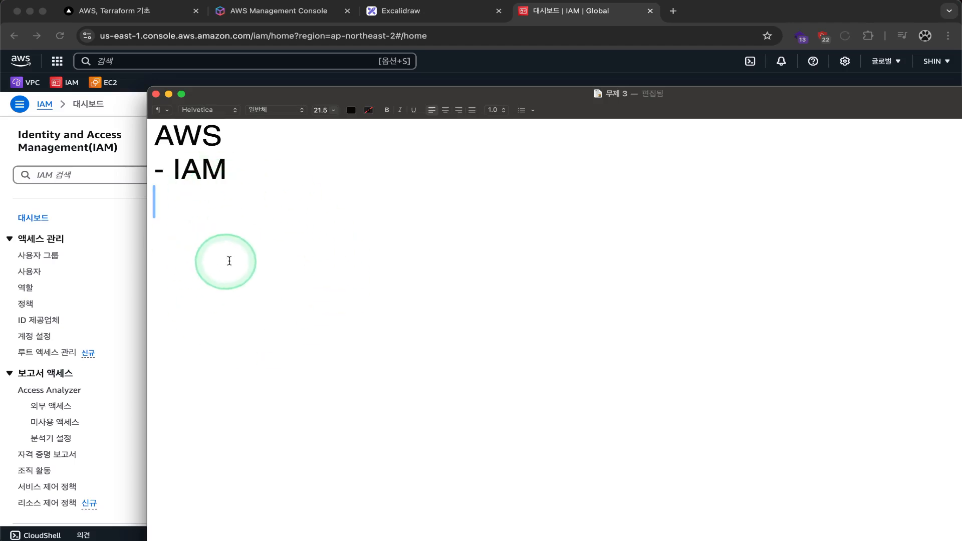
{"action": "type", "text": "d"}
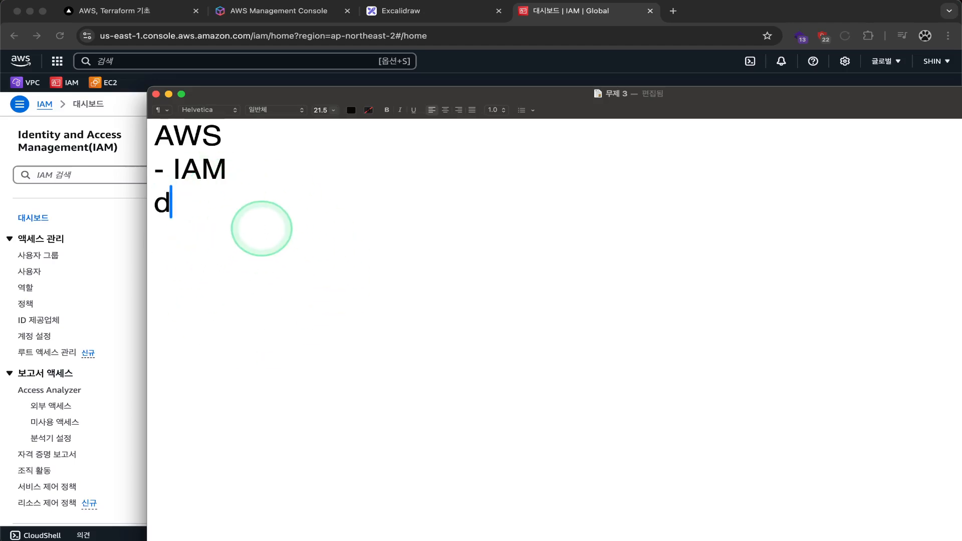
{"action": "key", "text": "BackSpace"}
{"action": "type", "text": "이메일 "}
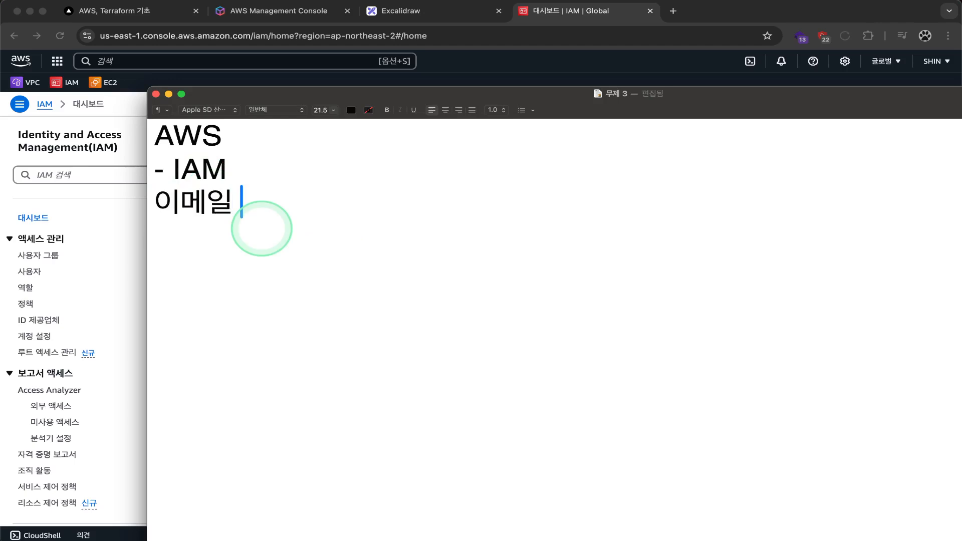
{"action": "type", "text": "/. ㅣ비밀벙로"}
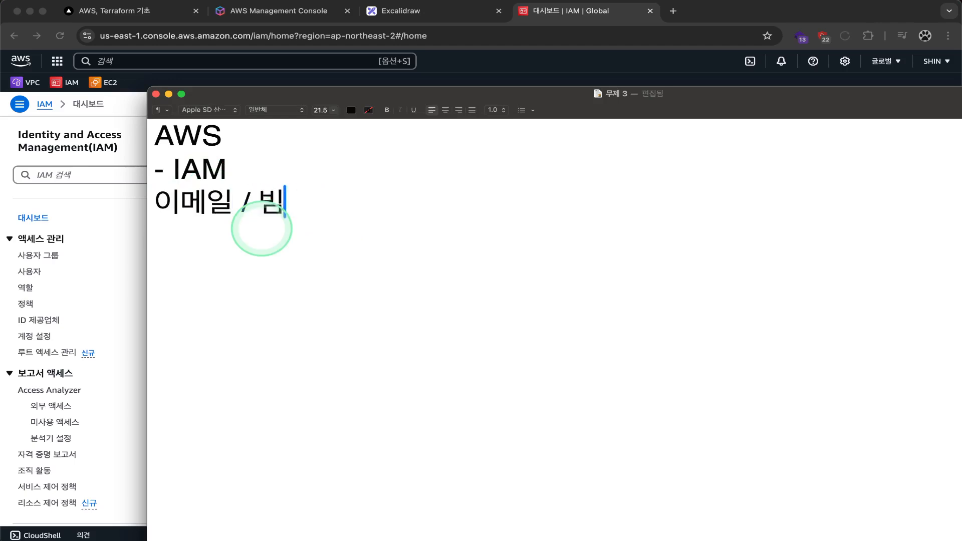
{"action": "key", "text": "BackSpace"}
{"action": "key", "text": "BackSpace"}
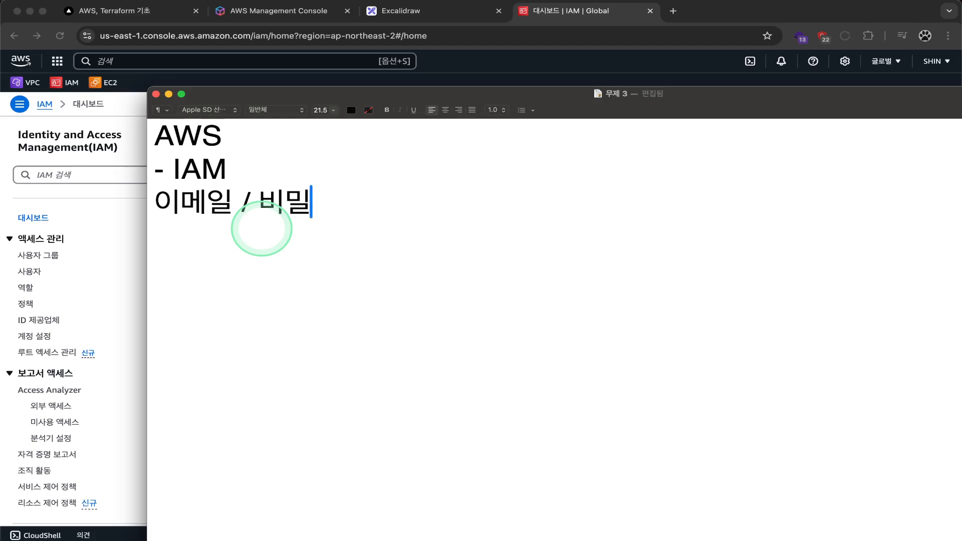
{"action": "type", "text": "번호"}
Step: Highlight and deselect the 이메일 / 비밀번호 line a few times
{"action": "left_click_drag", "start_coordinate": [446, 208], "coordinate": [155, 207]}
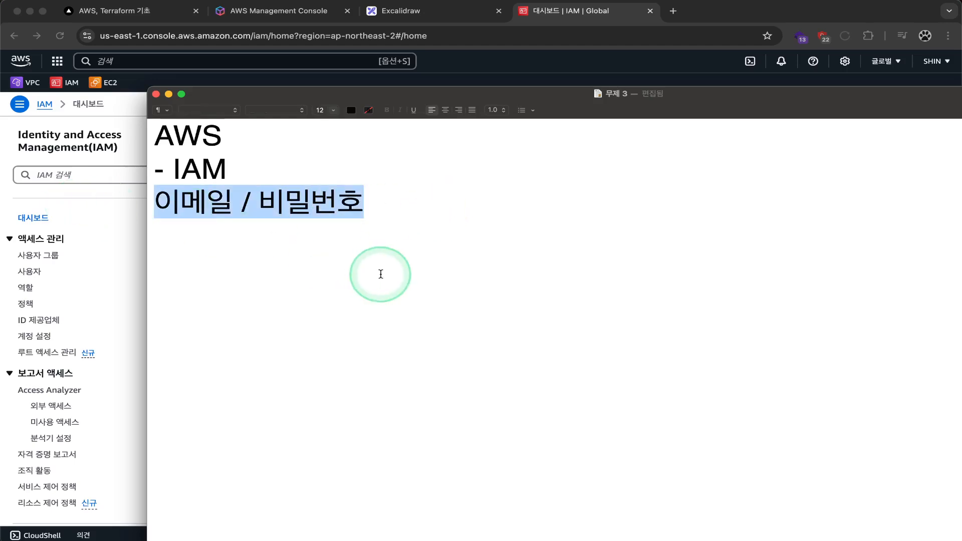
{"action": "left_click", "coordinate": [381, 274]}
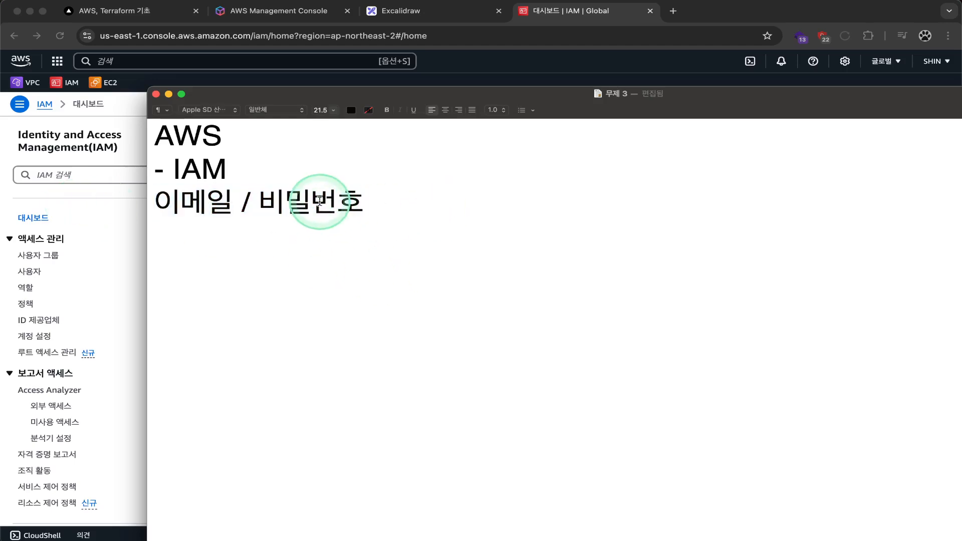
{"action": "left_click_drag", "start_coordinate": [397, 206], "coordinate": [150, 206]}
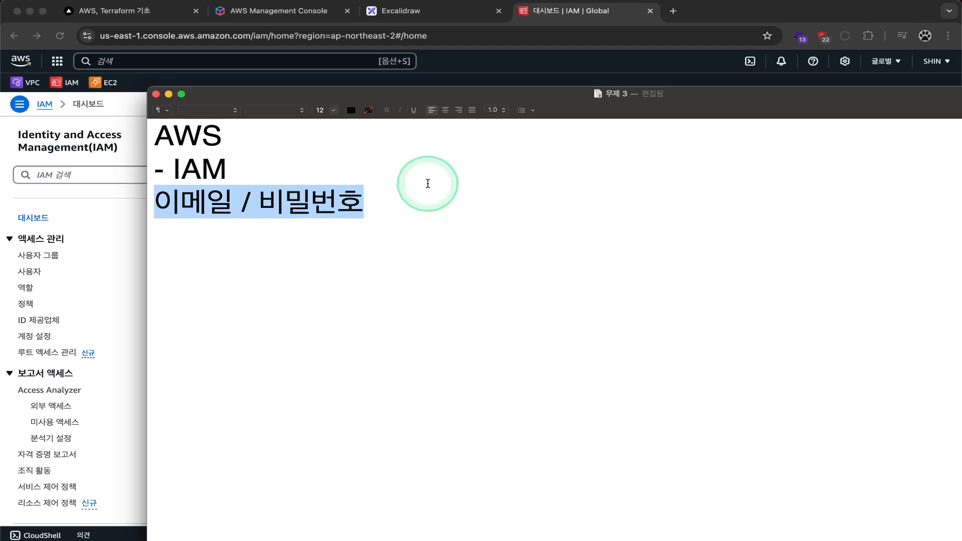
{"action": "left_click", "coordinate": [428, 192]}
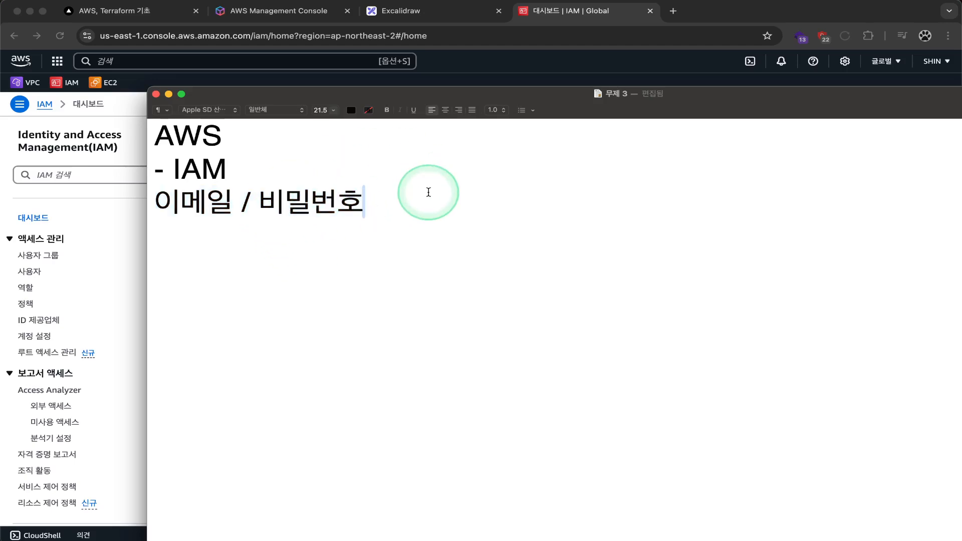
{"action": "left_click", "coordinate": [156, 199], "text": "shift"}
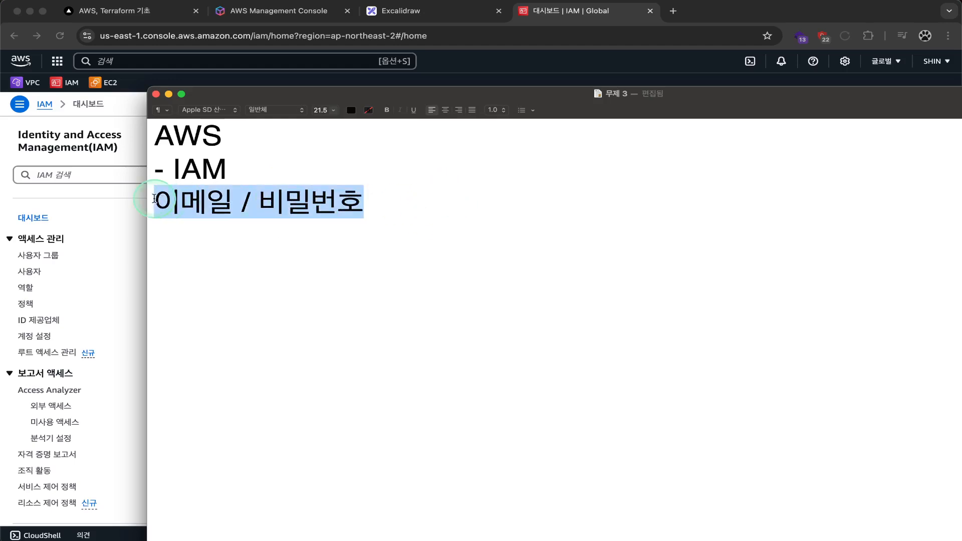
{"action": "left_click", "coordinate": [412, 206]}
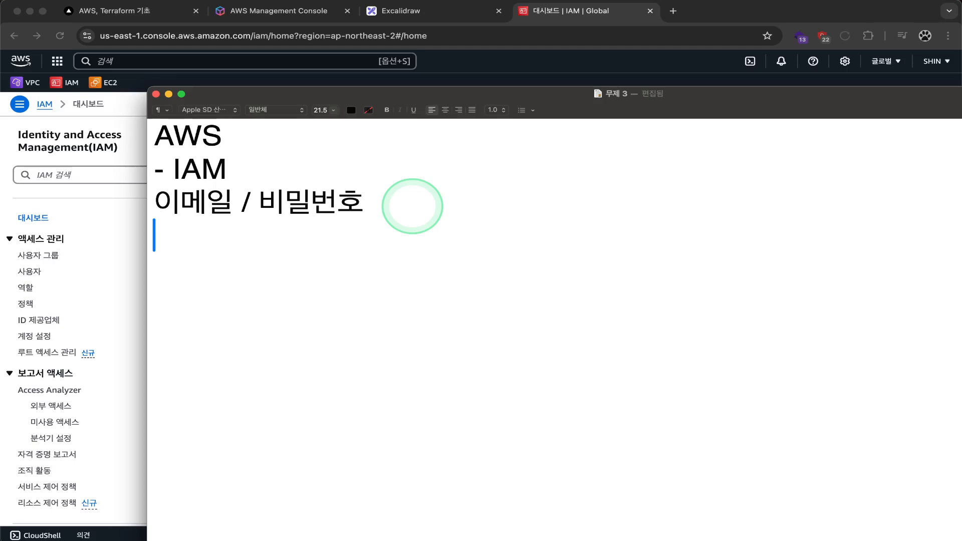
Step: Add 공동관리(위임) on a new line after a blank line
{"action": "key", "text": "Return"}
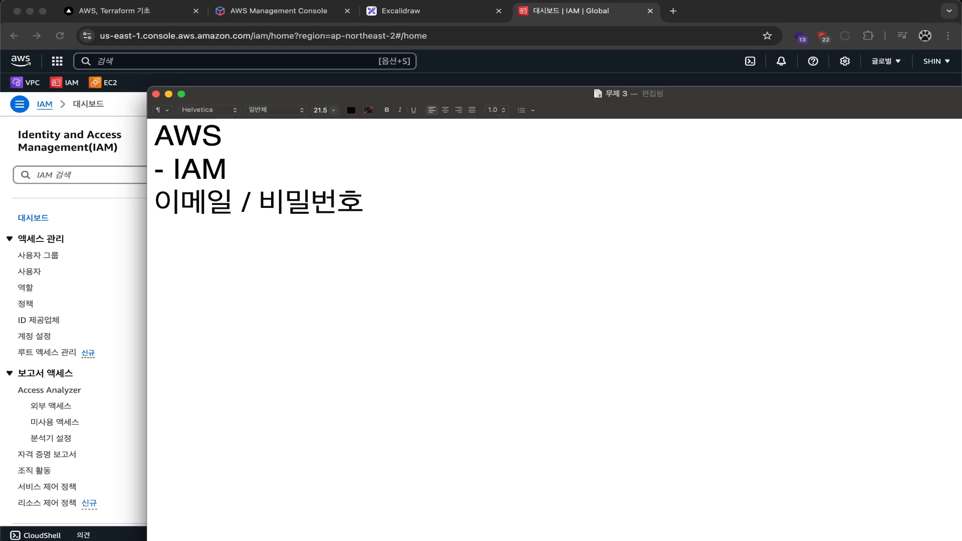
{"action": "type", "text": "ㄱ"}
{"action": "type", "text": "동"}
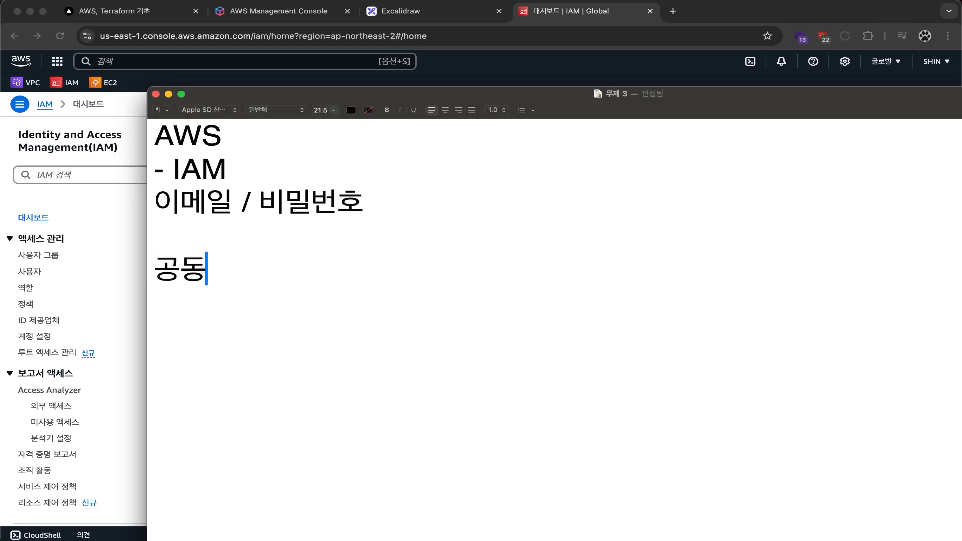
{"action": "type", "text": "관리"}
{"action": "key", "text": "Return"}
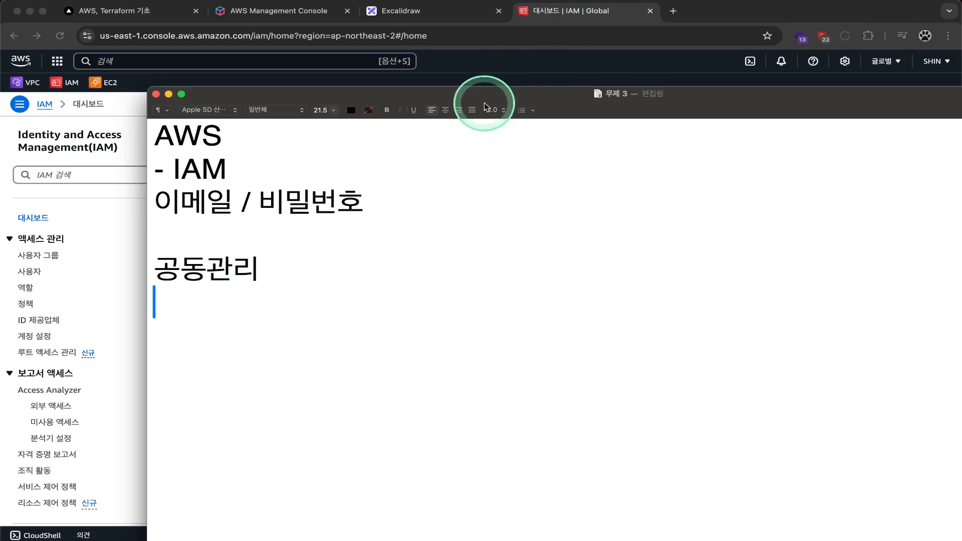
{"action": "left_click_drag", "start_coordinate": [477, 95], "coordinate": [477, 67]}
{"action": "left_click", "coordinate": [420, 186]}
{"action": "left_click", "coordinate": [356, 230]}
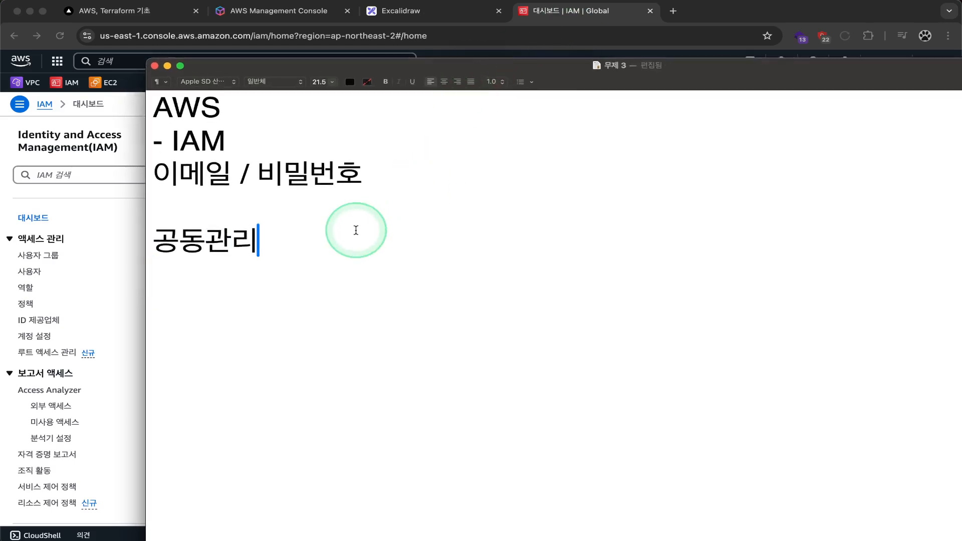
{"action": "type", "text": "(위임)"}
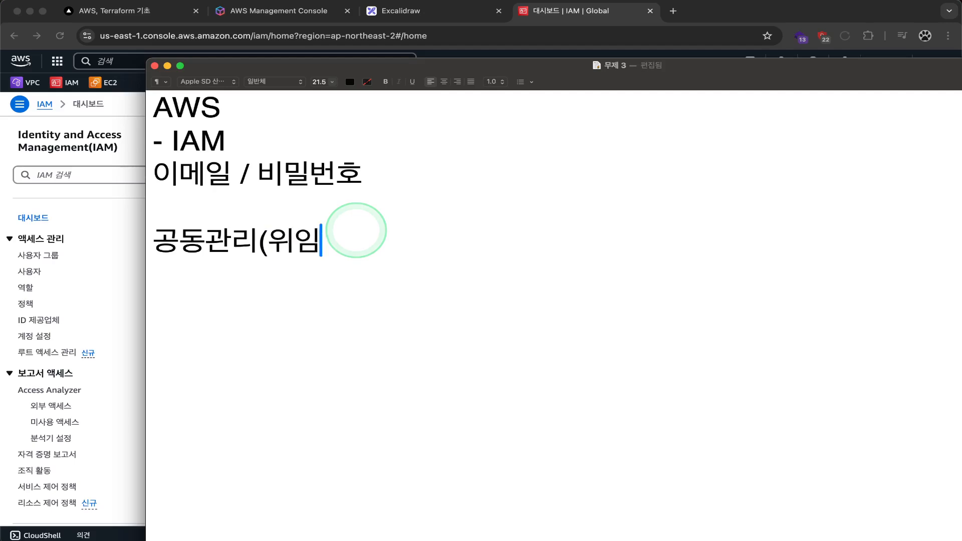
{"action": "key", "text": "Return"}
Step: Select 이메일, 비밀번호 and the 공동관리(위임) line in turn, ending on the blank line
{"action": "double_click", "coordinate": [182, 174]}
{"action": "double_click", "coordinate": [274, 174]}
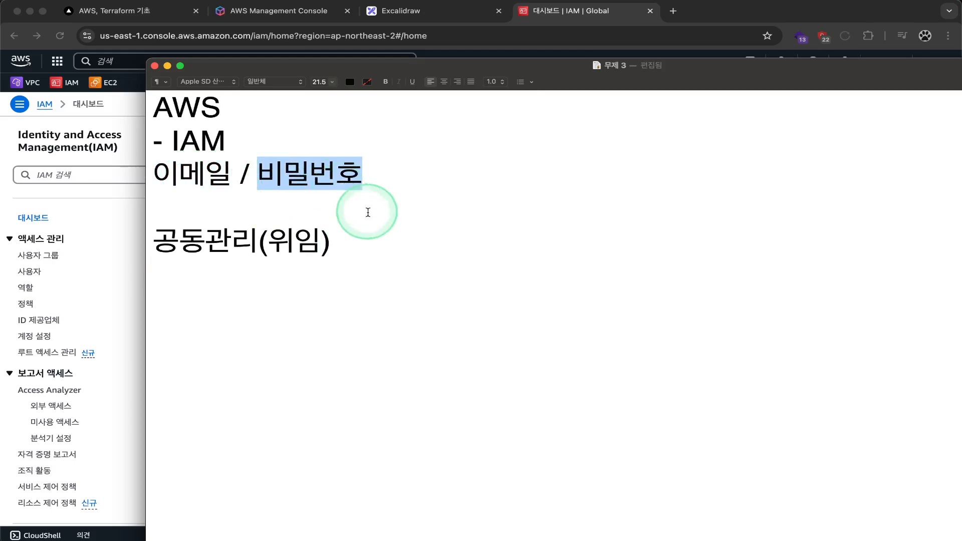
{"action": "left_click_drag", "start_coordinate": [346, 243], "coordinate": [123, 240]}
{"action": "left_click", "coordinate": [215, 271]}
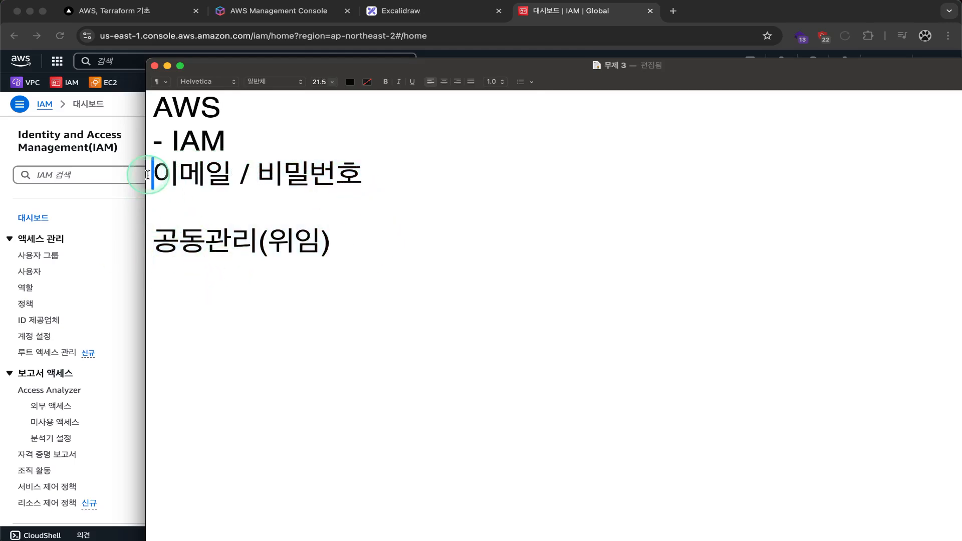
{"action": "left_click_drag", "start_coordinate": [152, 177], "coordinate": [343, 180]}
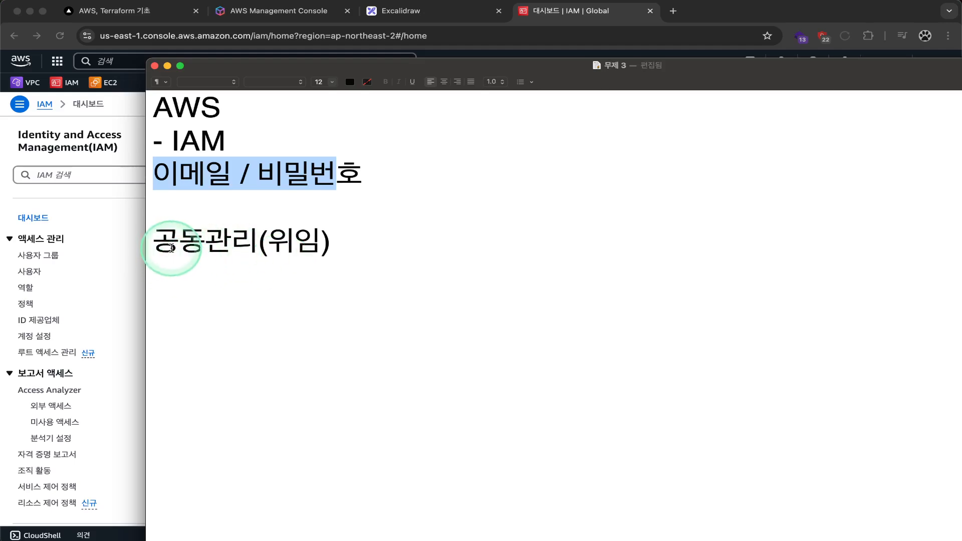
{"action": "left_click", "coordinate": [168, 266]}
{"action": "left_click", "coordinate": [157, 241]}
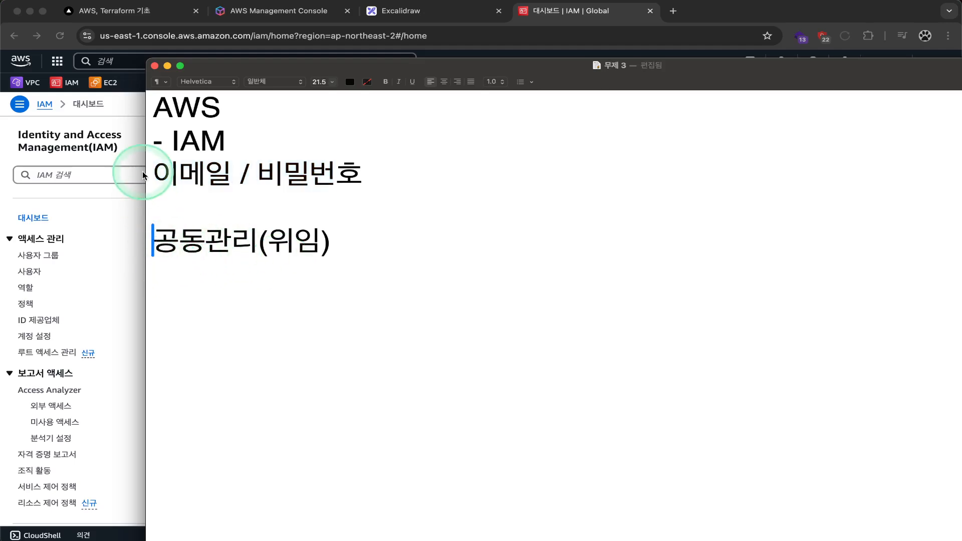
{"action": "left_click_drag", "start_coordinate": [151, 173], "coordinate": [365, 170]}
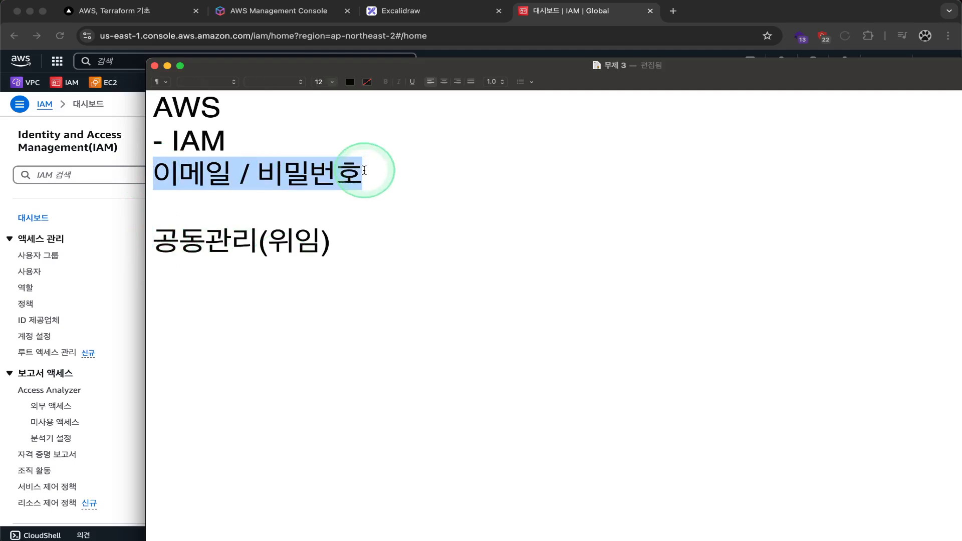
{"action": "left_click_drag", "start_coordinate": [153, 238], "coordinate": [346, 238]}
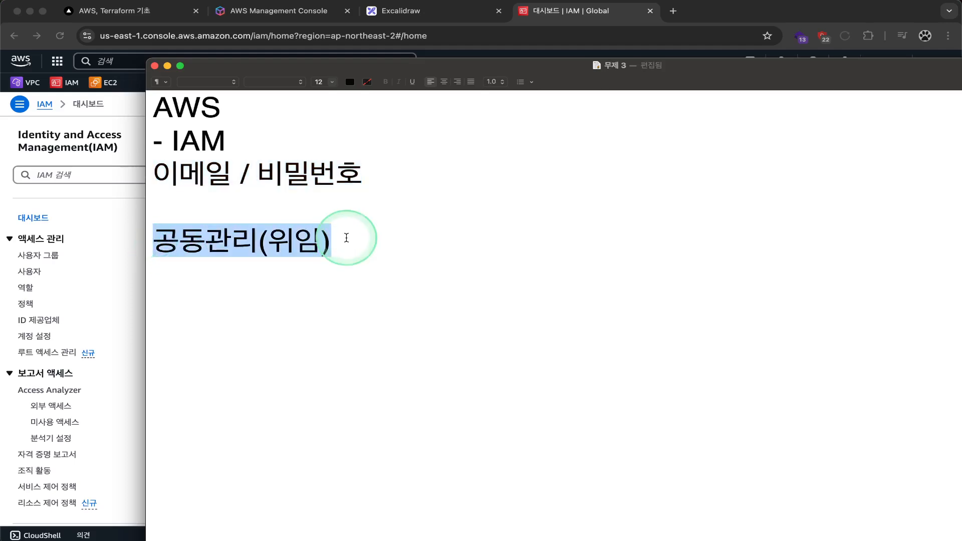
{"action": "left_click", "coordinate": [318, 215]}
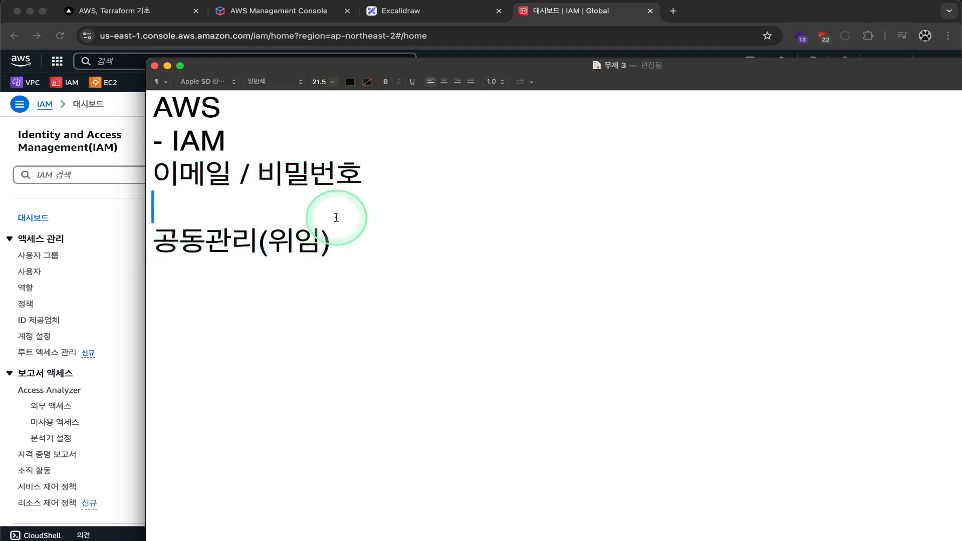
Step: Remove the '- ' before 이메일 / 비밀번호 and type a new line '별칭 + 사용자용 => 비밀번호'
{"action": "type", "text": "-"}
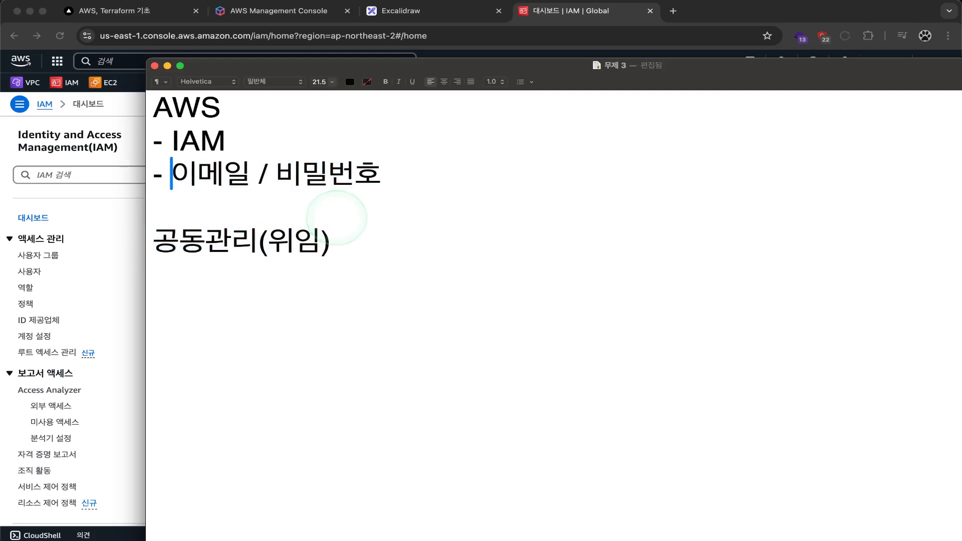
{"action": "key", "text": "Down"}
{"action": "key", "text": "BackSpace"}
{"action": "key", "text": "Delete"}
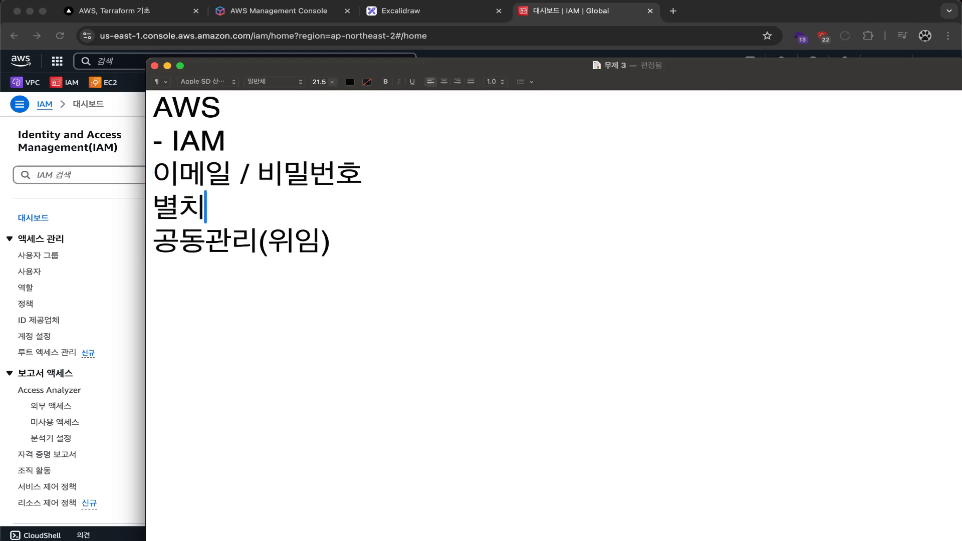
{"action": "type", "text": "ㅇ _"}
{"action": "left_click", "coordinate": [337, 218]}
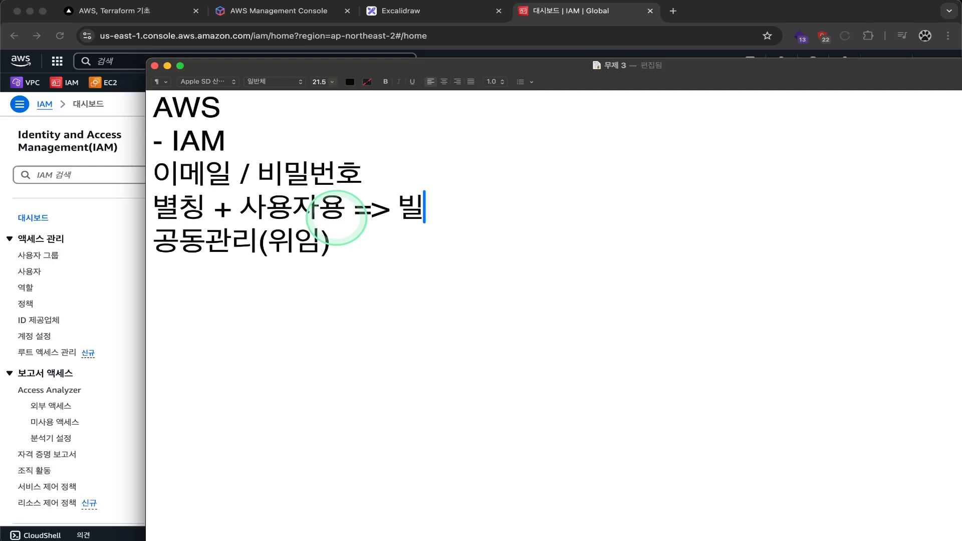
{"action": "key", "text": "BackSpace"}
{"action": "type", "text": "벊"}
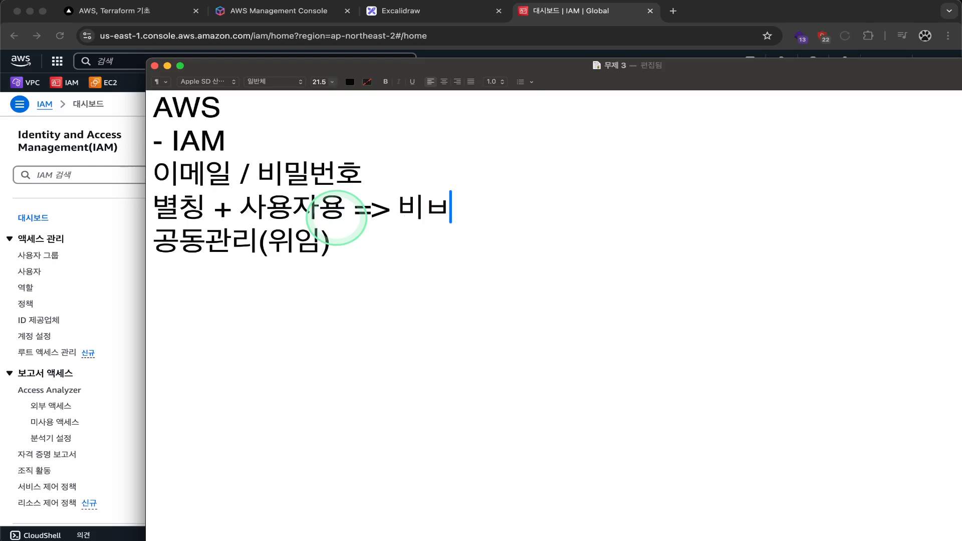
{"action": "type", "text": "번호"}
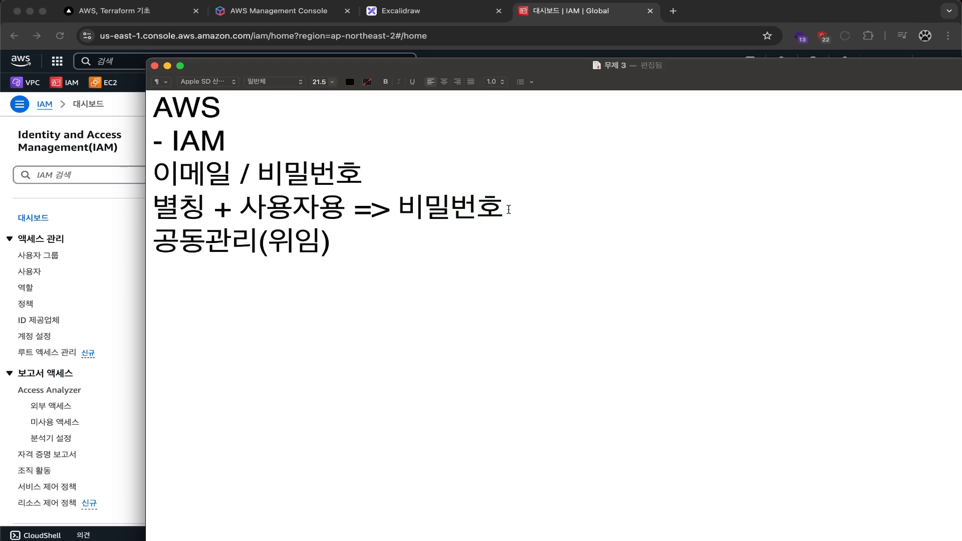
Step: Move the '별칭 + 사용자용 => 비밀번호' line to a dashed item under 공동관리(위임)
{"action": "left_click_drag", "start_coordinate": [569, 204], "coordinate": [105, 209]}
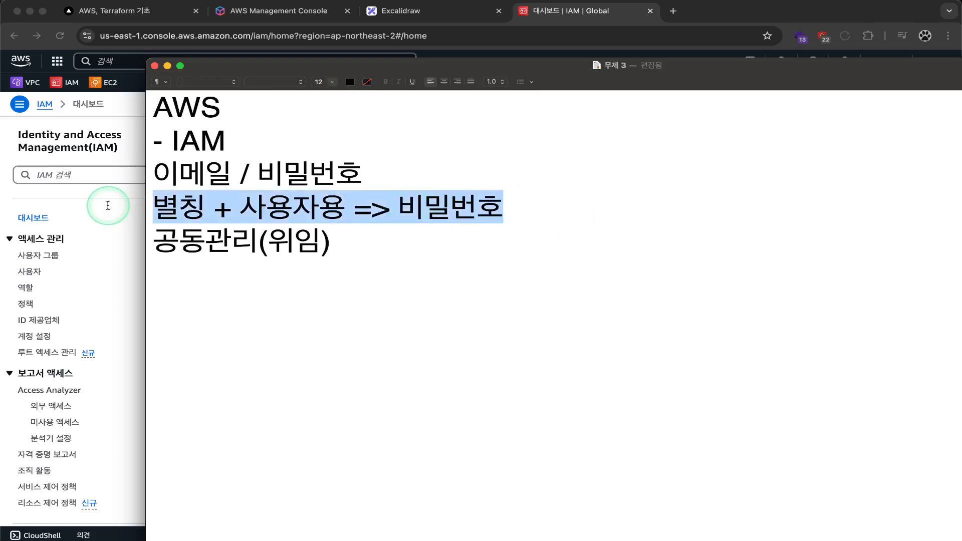
{"action": "left_click", "coordinate": [422, 237]}
{"action": "left_click_drag", "start_coordinate": [435, 241], "coordinate": [139, 239]}
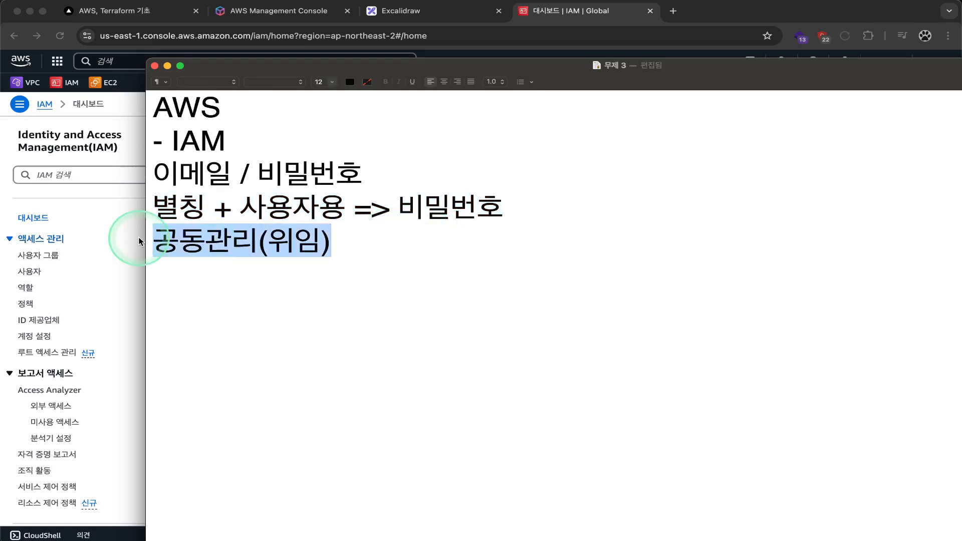
{"action": "left_click", "coordinate": [277, 240]}
{"action": "left_click", "coordinate": [384, 234]}
{"action": "left_click", "coordinate": [344, 234]}
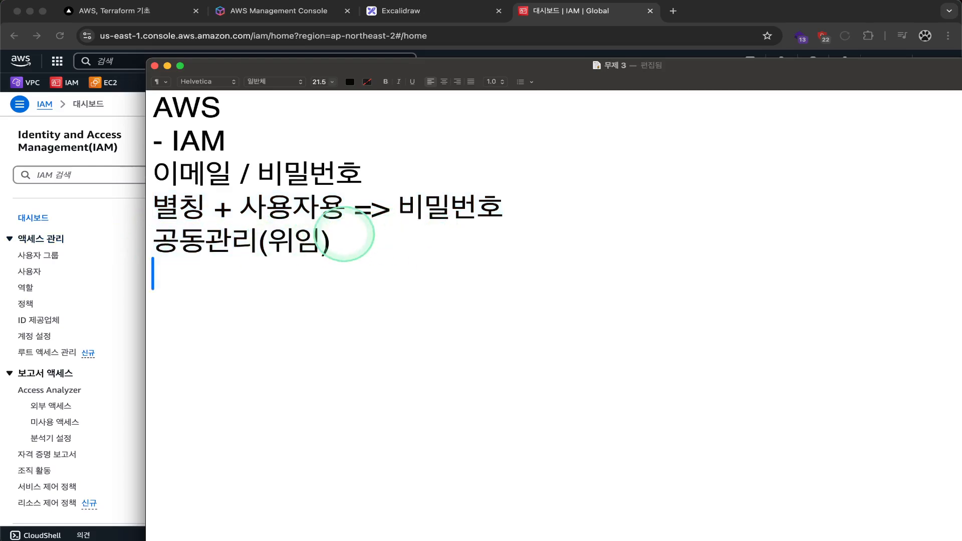
{"action": "type", "text": "-"}
{"action": "left_click_drag", "start_coordinate": [571, 203], "coordinate": [120, 215]}
{"action": "key", "text": "super+c"}
{"action": "key", "text": "BackSpace"}
{"action": "left_click", "coordinate": [187, 275]}
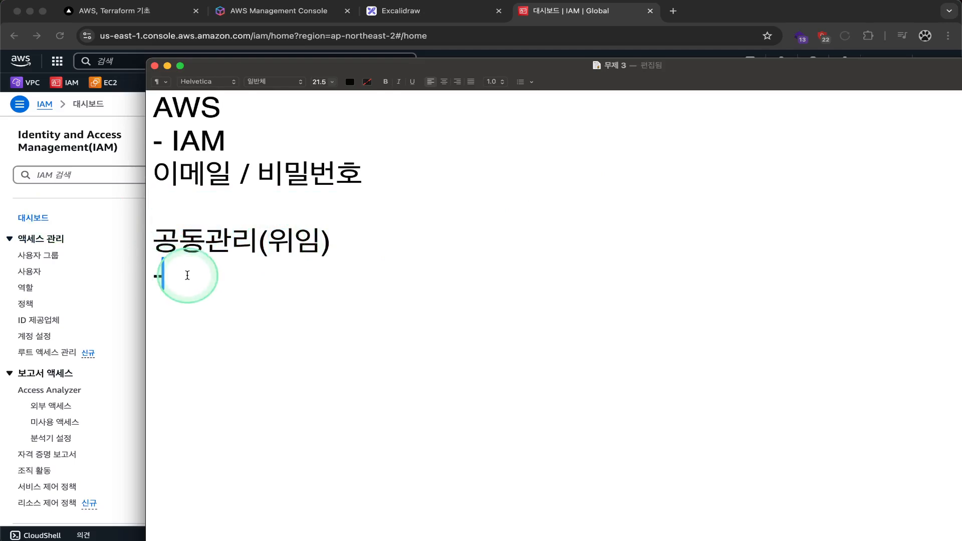
{"action": "key", "text": "super+v"}
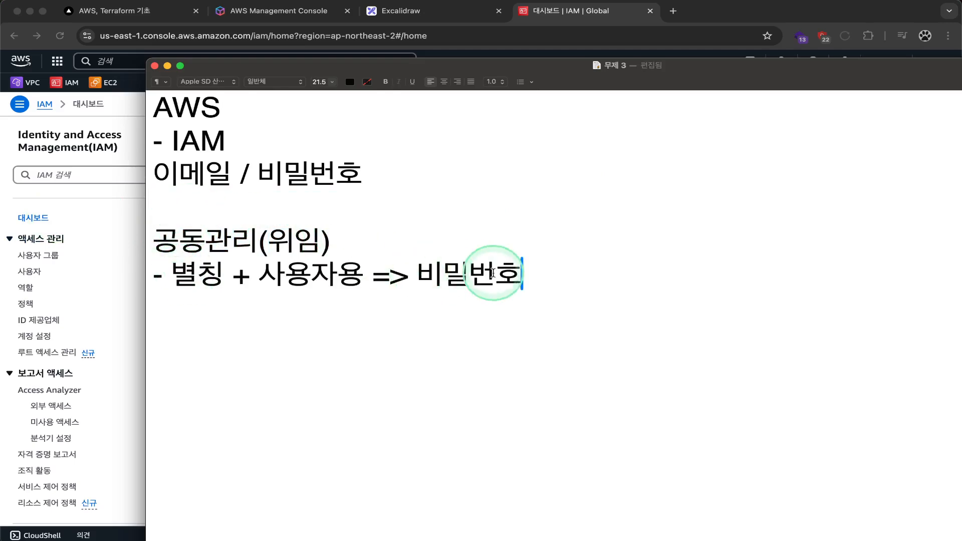
{"action": "left_click_drag", "start_coordinate": [560, 303], "coordinate": [80, 106]}
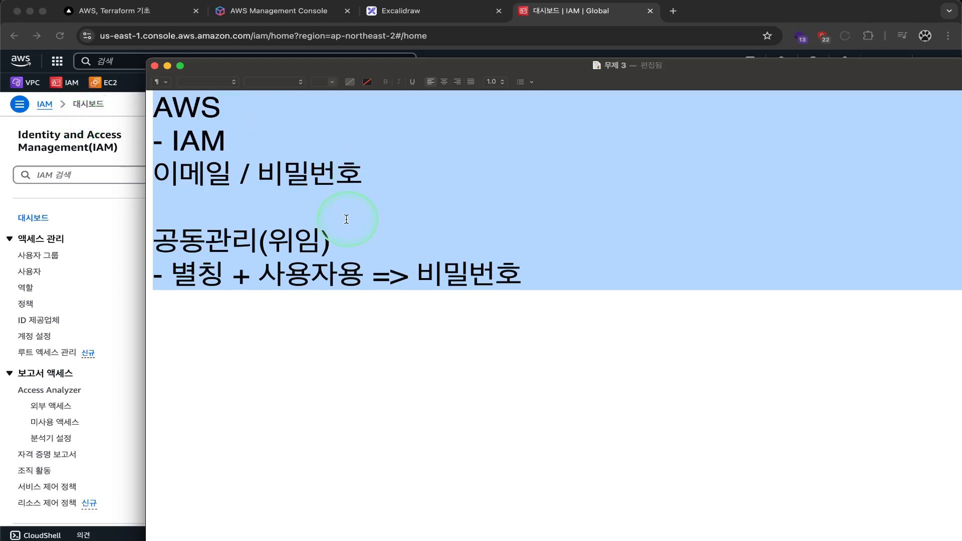
Step: Add a 권한(정책들의 집합) line at the bottom of the TextEdit note
{"action": "left_click", "coordinate": [592, 299]}
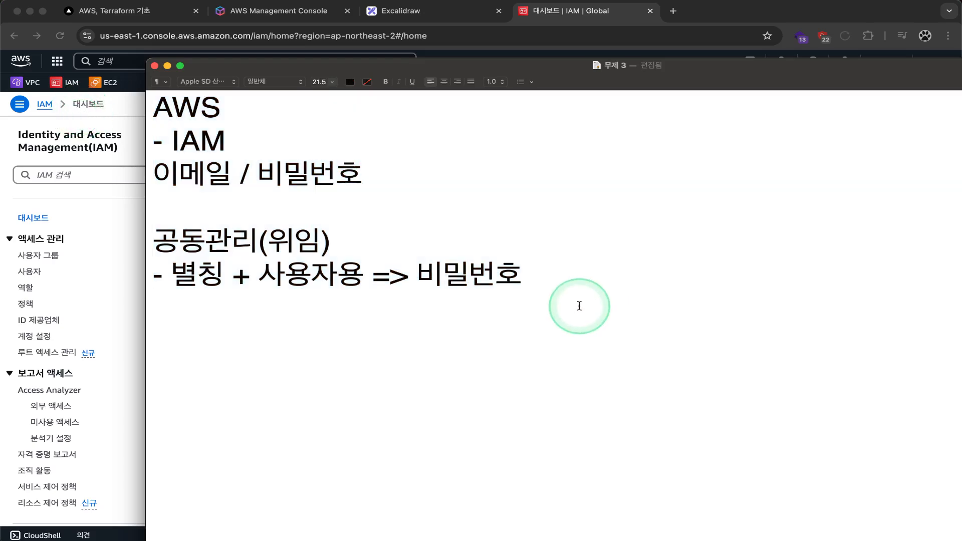
{"action": "type", "text": "정책"}
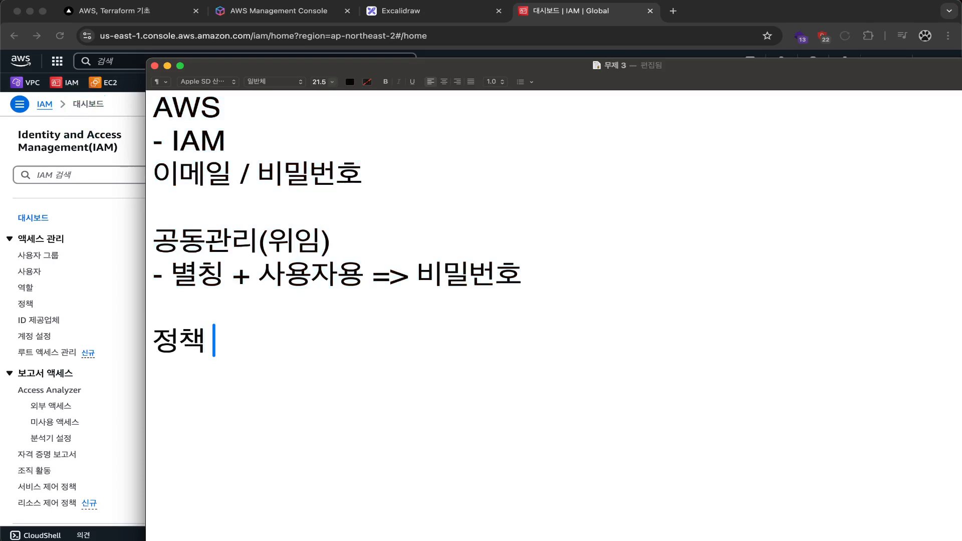
{"action": "type", "text": "("}
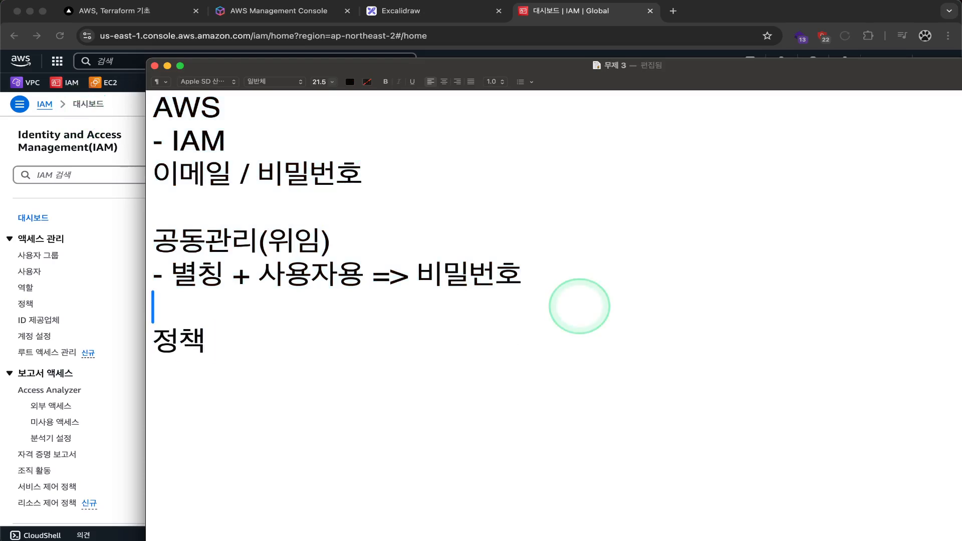
{"action": "type", "text": "권한(정책들의 집합"}
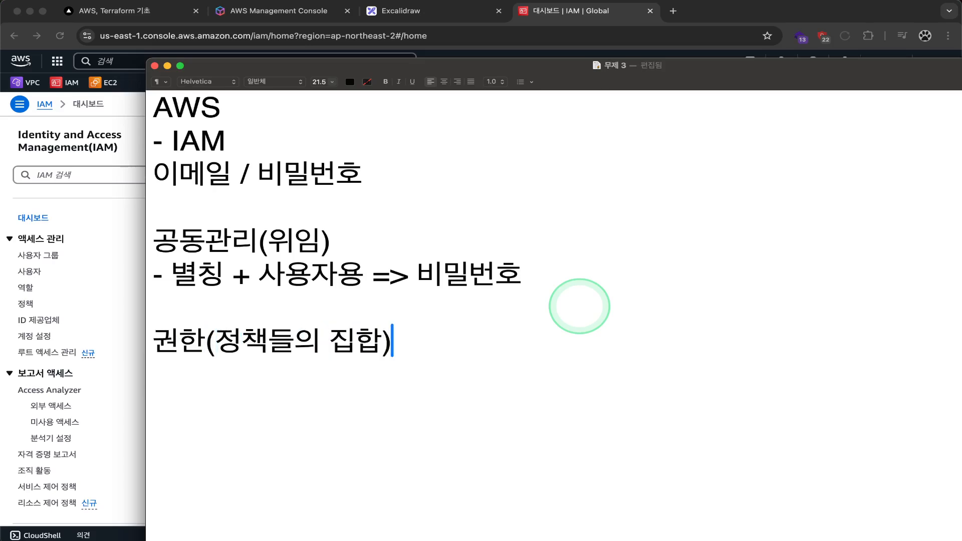
{"action": "left_click_drag", "start_coordinate": [215, 341], "coordinate": [387, 337]}
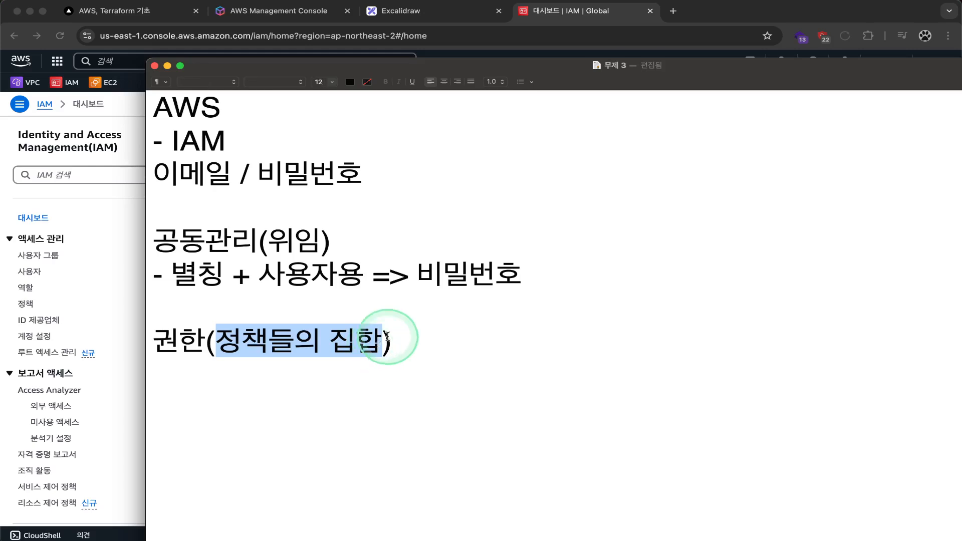
{"action": "left_click_drag", "start_coordinate": [206, 342], "coordinate": [152, 342]}
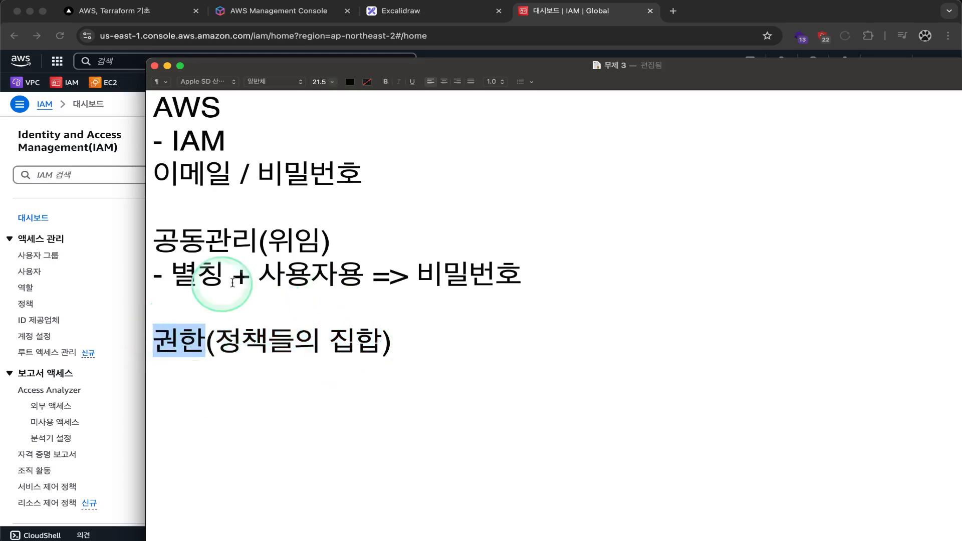
{"action": "left_click_drag", "start_coordinate": [425, 401], "coordinate": [122, 346]}
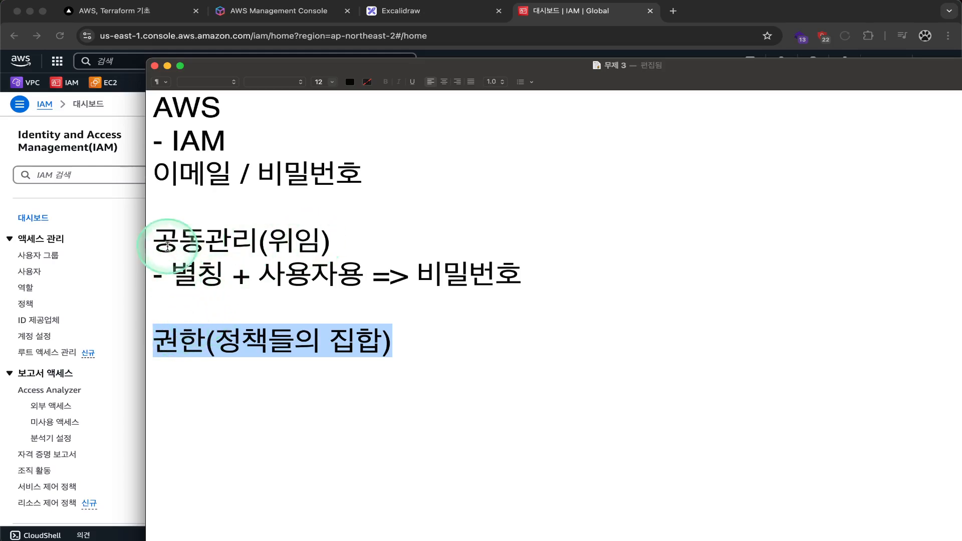
Step: Prefix the 권한(정책들의 집합) line with a dash and return to the browser
{"action": "double_click", "coordinate": [167, 245]}
{"action": "left_click", "coordinate": [192, 241], "text": "shift"}
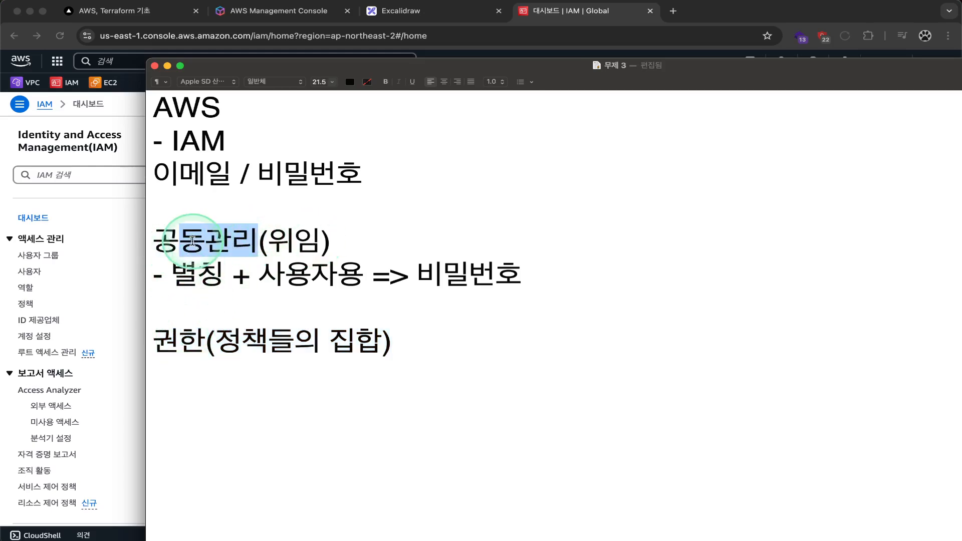
{"action": "double_click", "coordinate": [173, 243]}
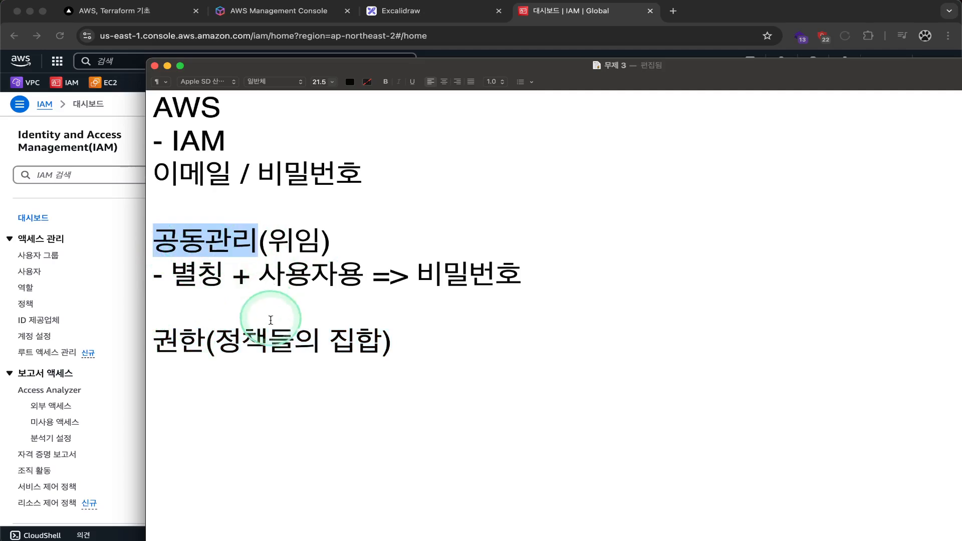
{"action": "left_click", "coordinate": [242, 315]}
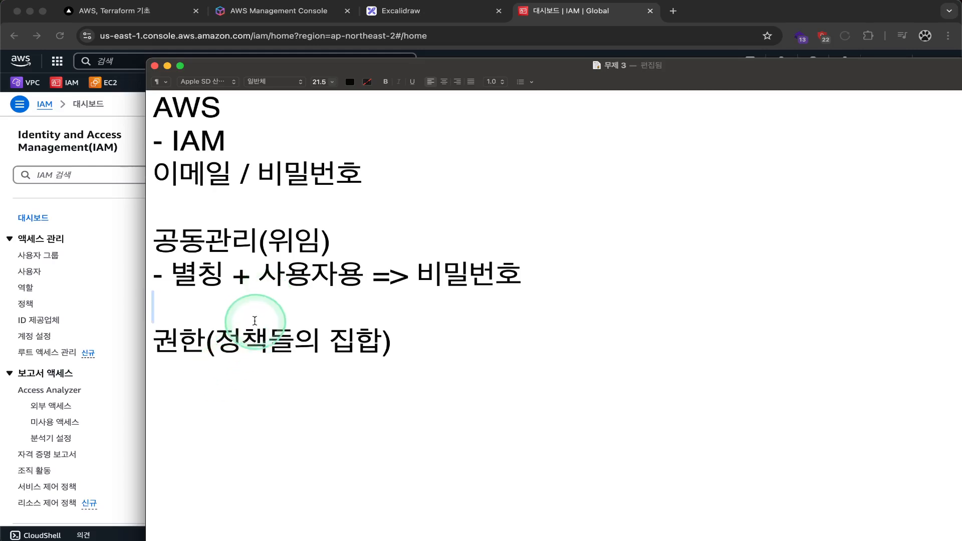
{"action": "left_click_drag", "start_coordinate": [400, 329], "coordinate": [151, 323]}
{"action": "left_click", "coordinate": [160, 343]}
{"action": "type", "text": "-"}
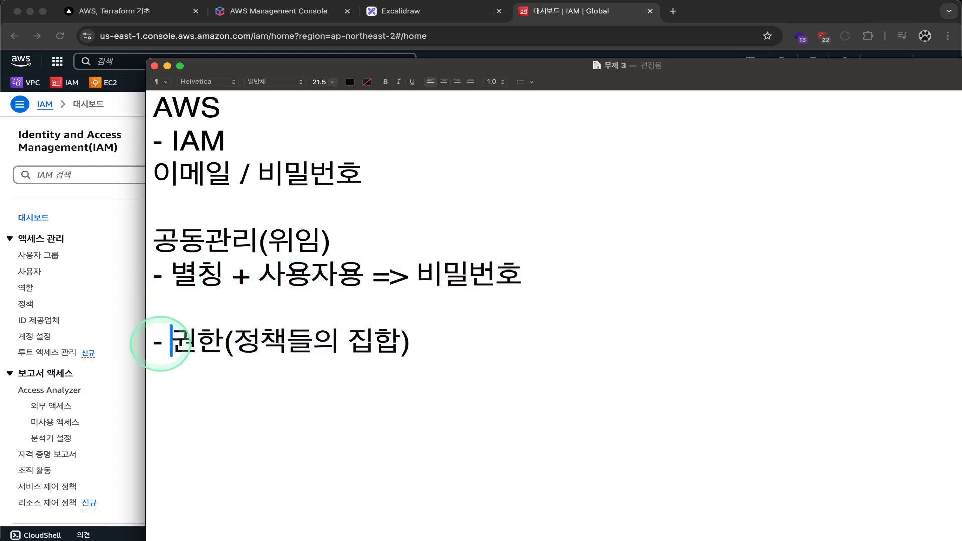
{"action": "key", "text": "Up"}
{"action": "key", "text": "BackSpace"}
Step: From the IAM Users list, start creating a new user named admin
{"action": "left_click", "coordinate": [118, 343]}
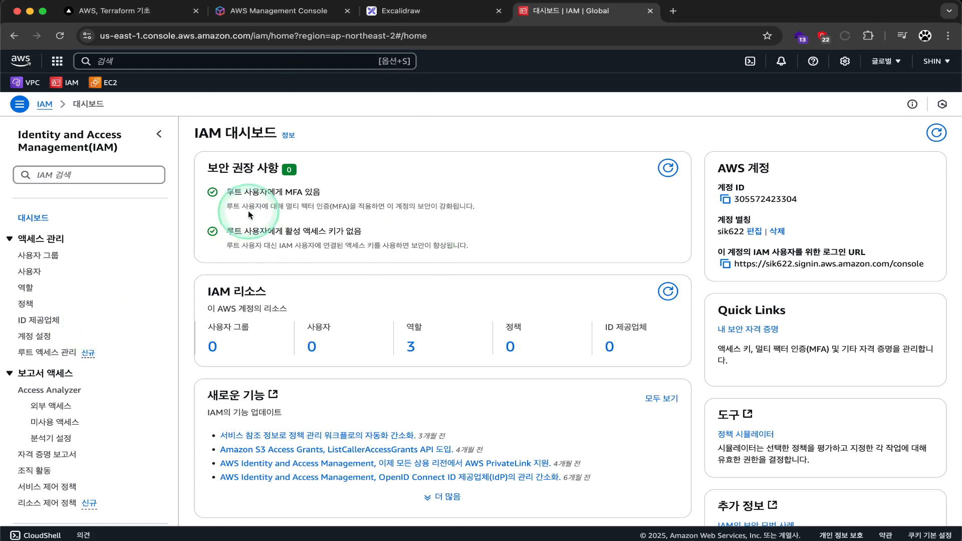
{"action": "scroll", "coordinate": [251, 219], "scroll_direction": "down", "scroll_amount": 1}
{"action": "scroll", "coordinate": [251, 220], "scroll_direction": "up", "scroll_amount": 1}
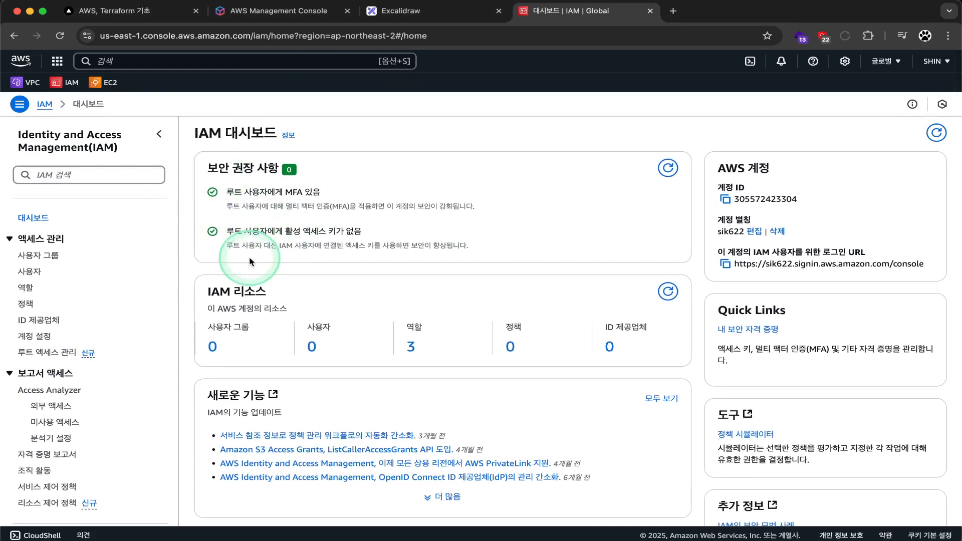
{"action": "left_click", "coordinate": [30, 276]}
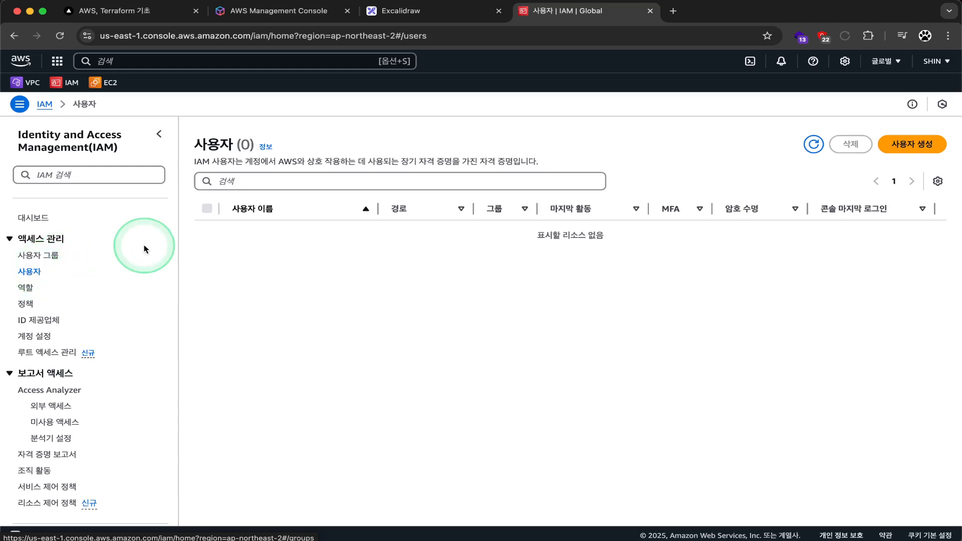
{"action": "left_click", "coordinate": [892, 145]}
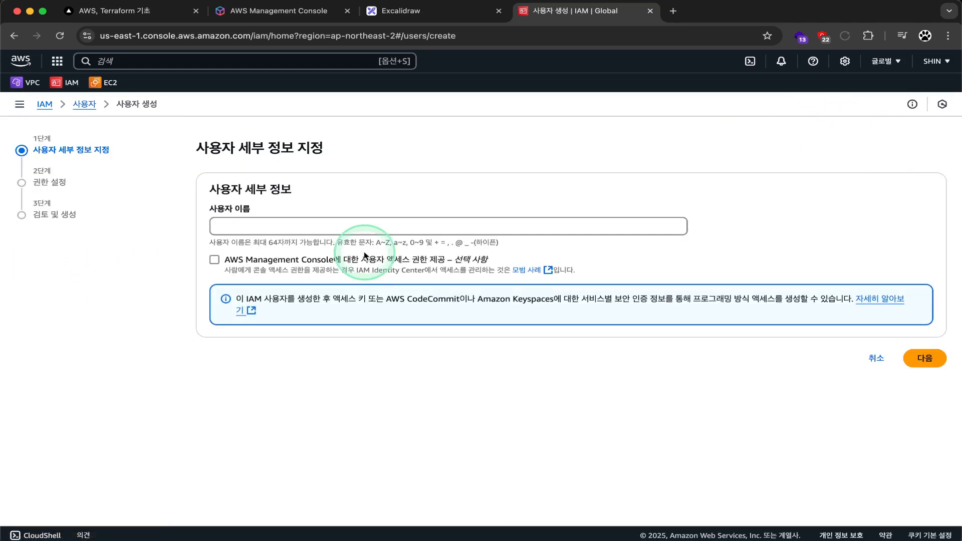
{"action": "left_click", "coordinate": [302, 230]}
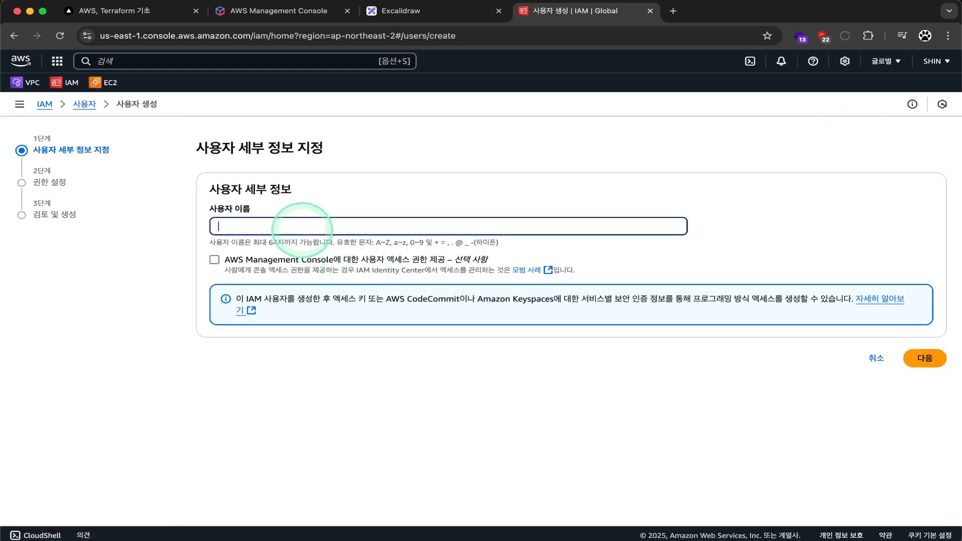
{"action": "type", "text": "admin"}
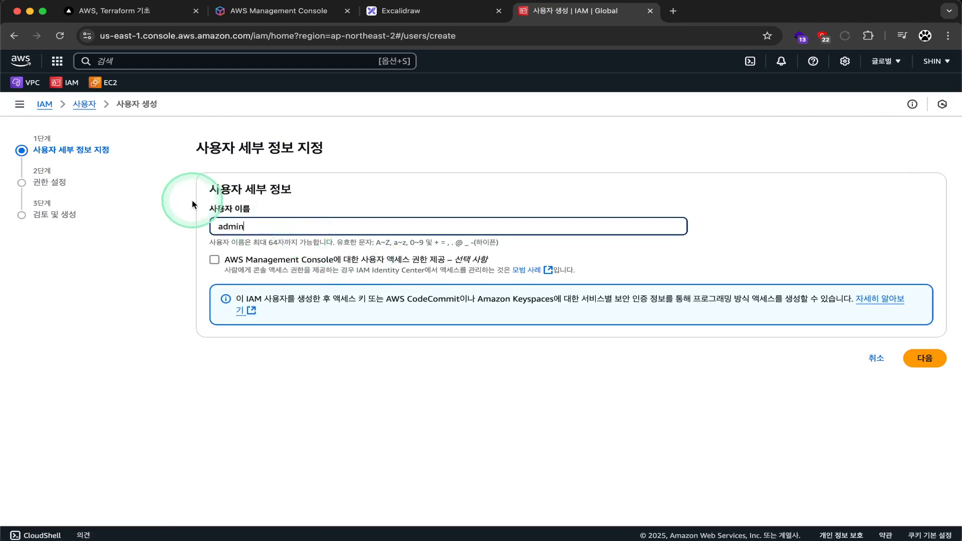
{"action": "double_click", "coordinate": [232, 226]}
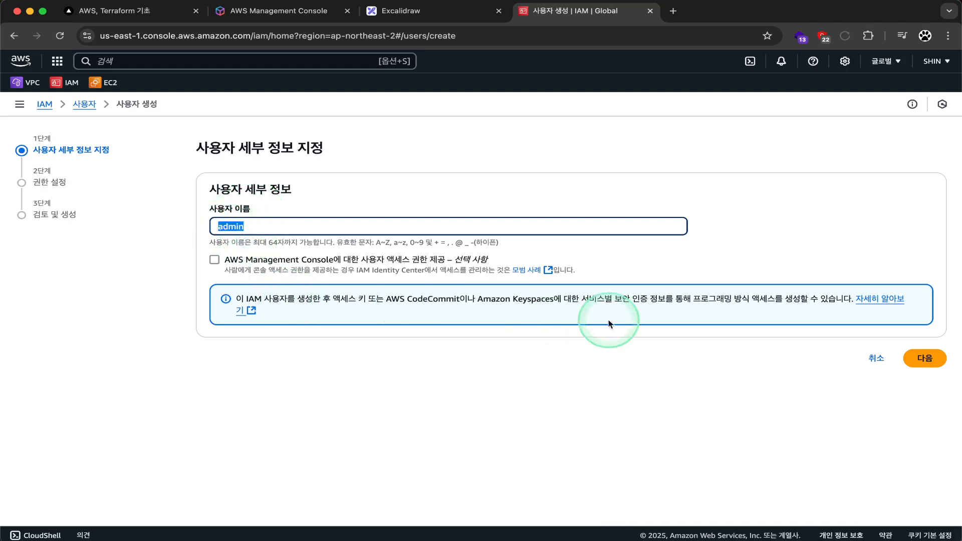
{"action": "left_click", "coordinate": [216, 253]}
Step: Enable console access as an IAM user with a custom password and enter the password
{"action": "left_click", "coordinate": [215, 260]}
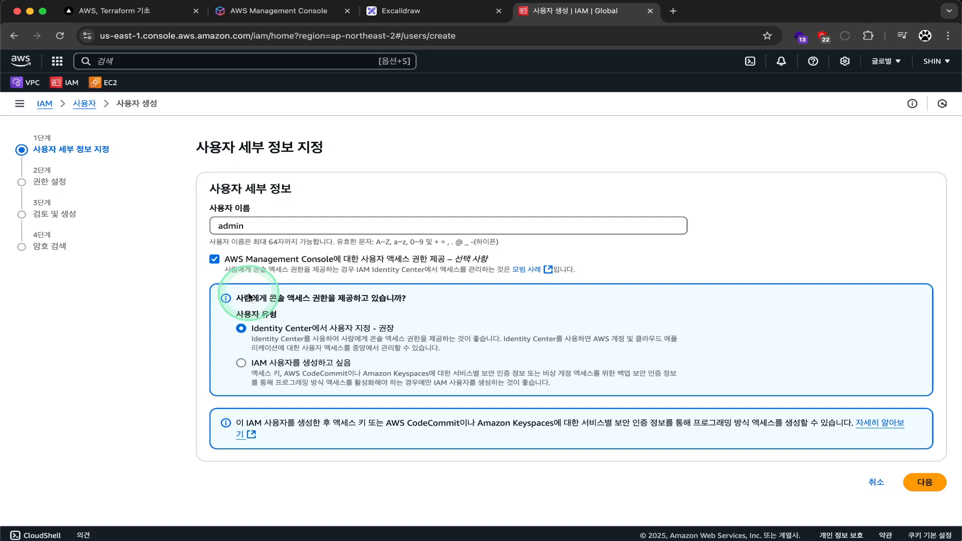
{"action": "left_click", "coordinate": [255, 362]}
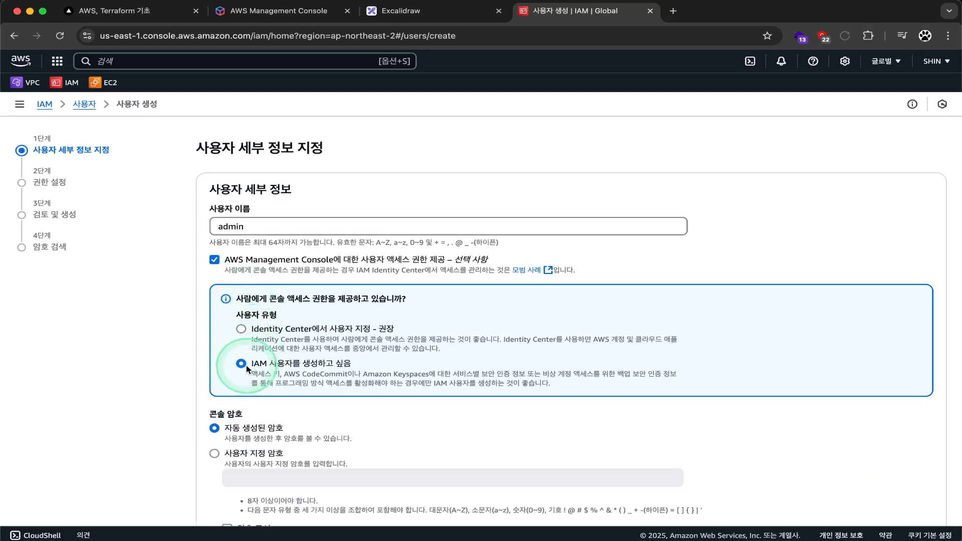
{"action": "scroll", "coordinate": [265, 376], "scroll_direction": "down", "scroll_amount": 1}
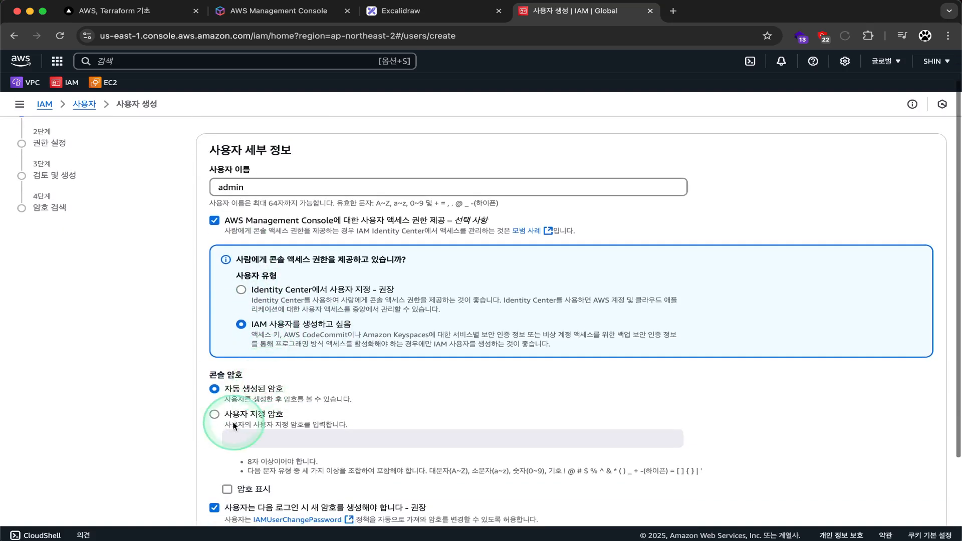
{"action": "left_click", "coordinate": [214, 414]}
{"action": "scroll", "coordinate": [215, 420], "scroll_direction": "down", "scroll_amount": 2}
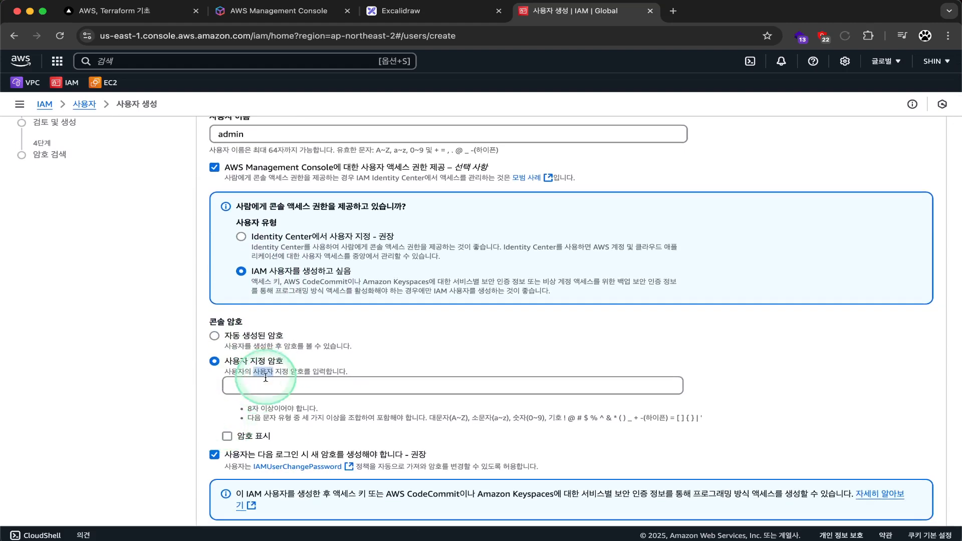
{"action": "double_click", "coordinate": [262, 371]}
{"action": "scroll", "coordinate": [300, 386], "scroll_direction": "down", "scroll_amount": 1}
{"action": "left_click", "coordinate": [258, 364]}
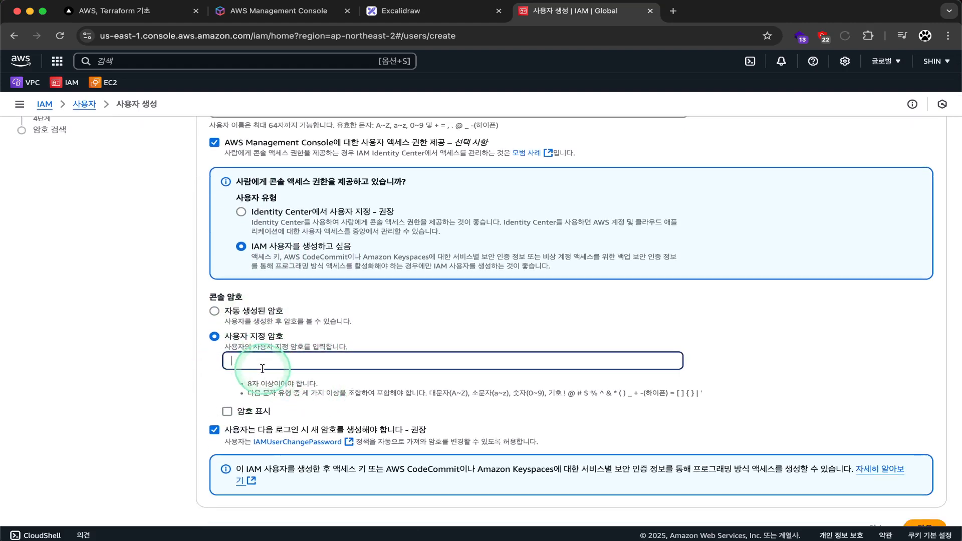
{"action": "scroll", "coordinate": [257, 365], "scroll_direction": "up", "scroll_amount": 5}
{"action": "double_click", "coordinate": [232, 226]}
{"action": "scroll", "coordinate": [232, 226], "scroll_direction": "down", "scroll_amount": 5}
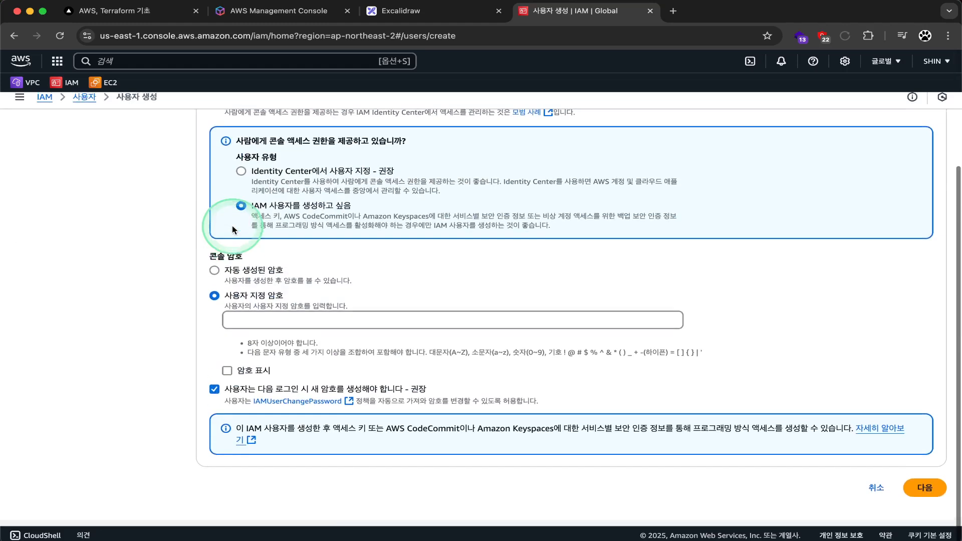
{"action": "left_click", "coordinate": [253, 327]}
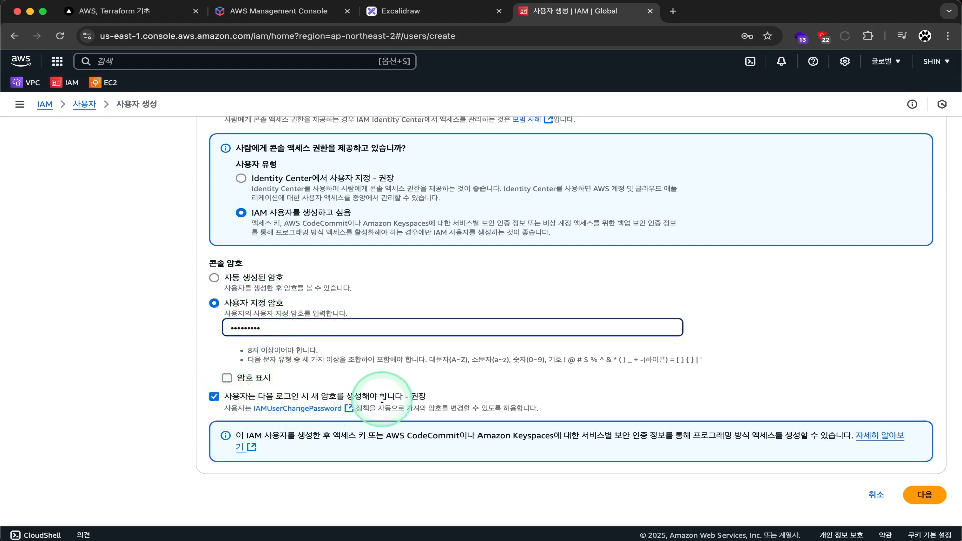
Step: Turn off the forced password reset at next sign-in and continue to permissions
{"action": "left_click", "coordinate": [214, 396]}
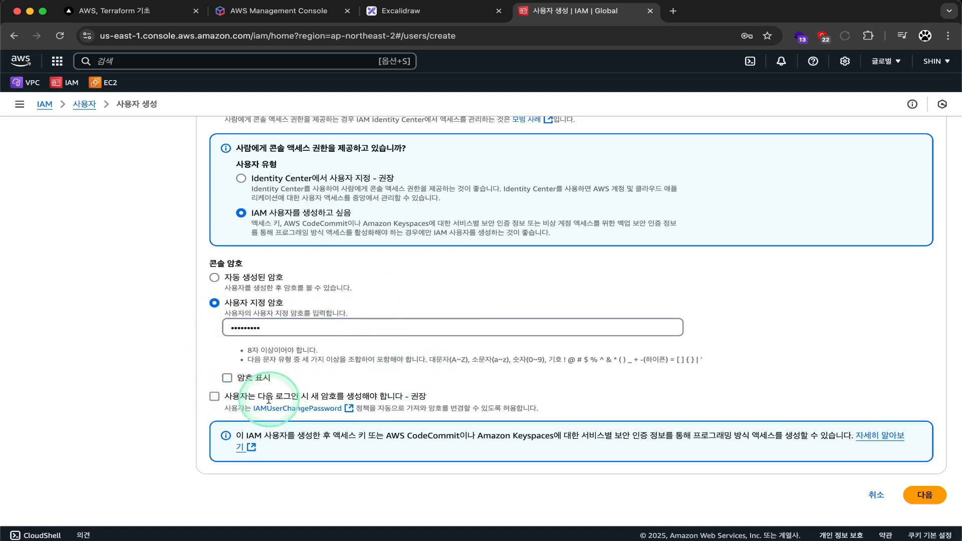
{"action": "left_click_drag", "start_coordinate": [425, 396], "coordinate": [229, 396]}
{"action": "left_click", "coordinate": [215, 278]}
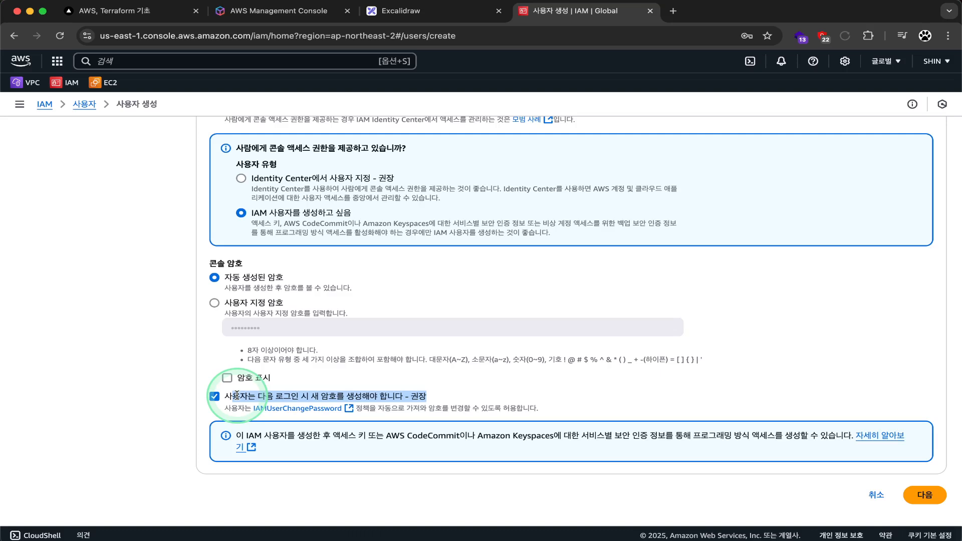
{"action": "left_click", "coordinate": [215, 303]}
{"action": "left_click", "coordinate": [214, 396]}
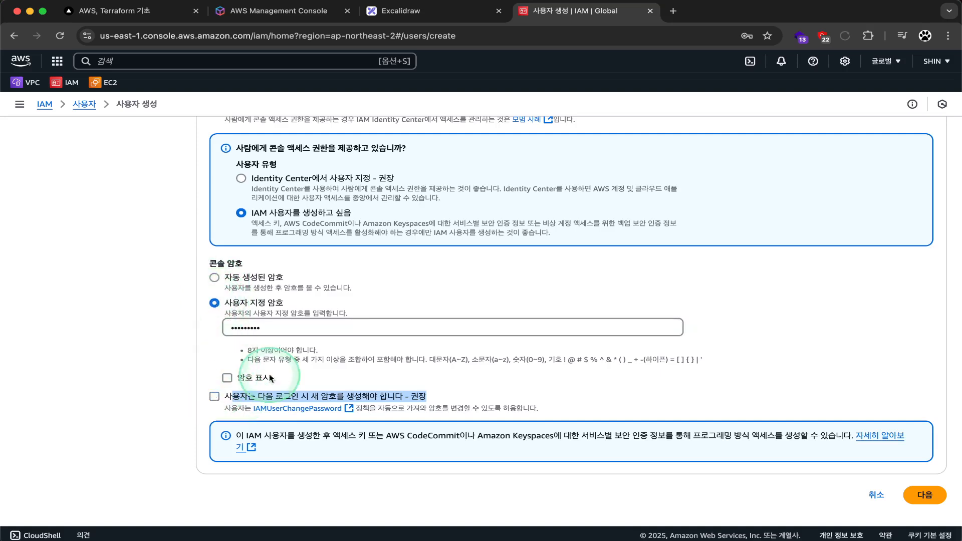
{"action": "double_click", "coordinate": [238, 328]}
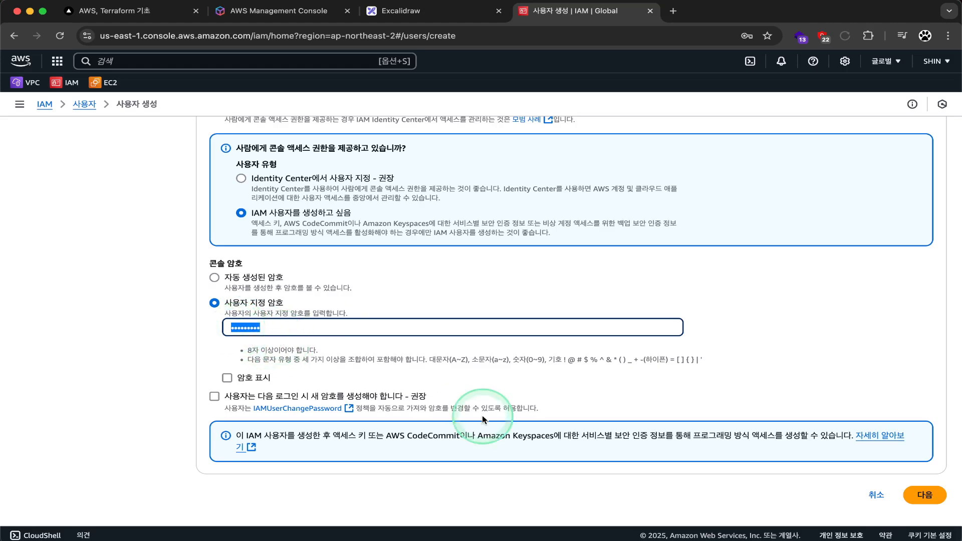
{"action": "scroll", "coordinate": [553, 394], "scroll_direction": "up", "scroll_amount": 5}
{"action": "scroll", "coordinate": [554, 393], "scroll_direction": "down", "scroll_amount": 4}
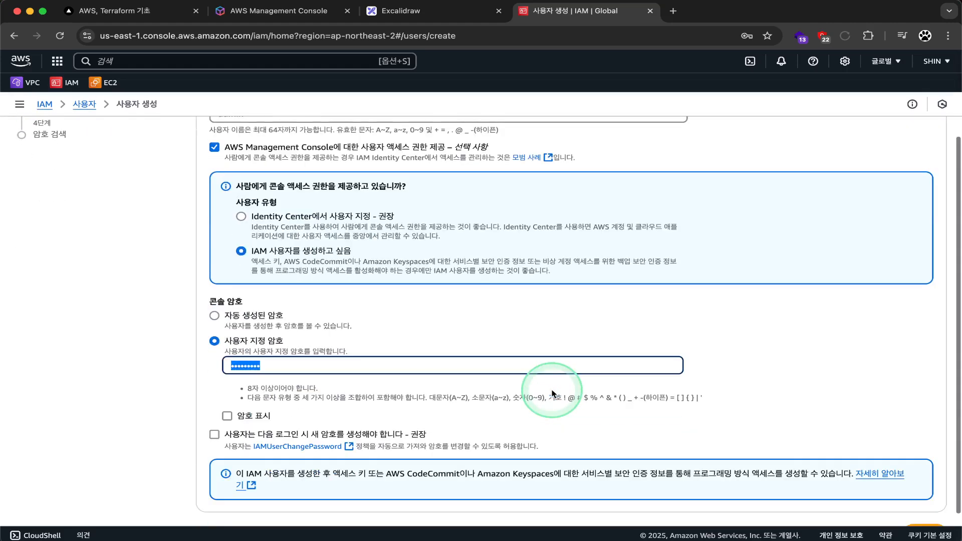
{"action": "scroll", "coordinate": [645, 410], "scroll_direction": "down", "scroll_amount": 1}
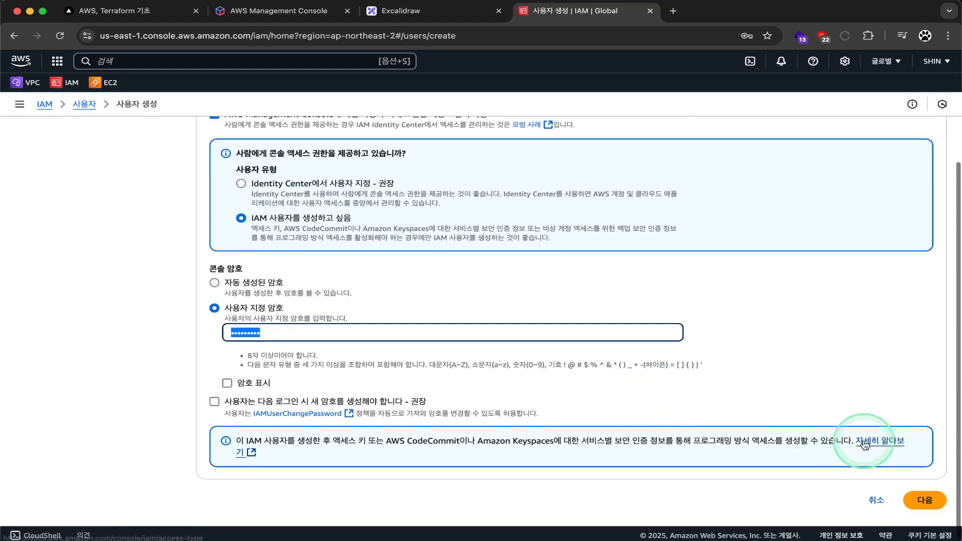
{"action": "left_click", "coordinate": [925, 481]}
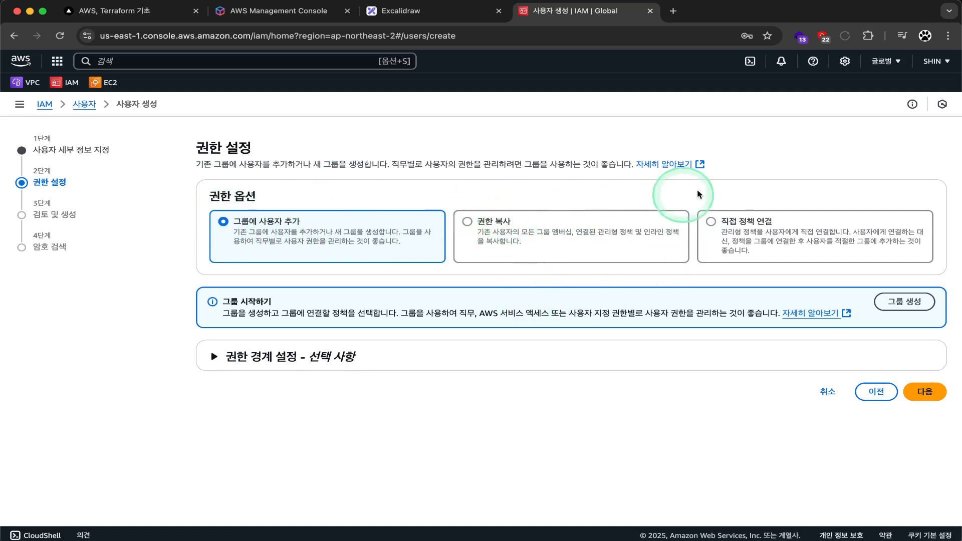
Step: Choose Attach policies directly and select the AdministratorAccess policy
{"action": "left_click", "coordinate": [713, 221]}
{"action": "scroll", "coordinate": [755, 253], "scroll_direction": "down", "scroll_amount": 3}
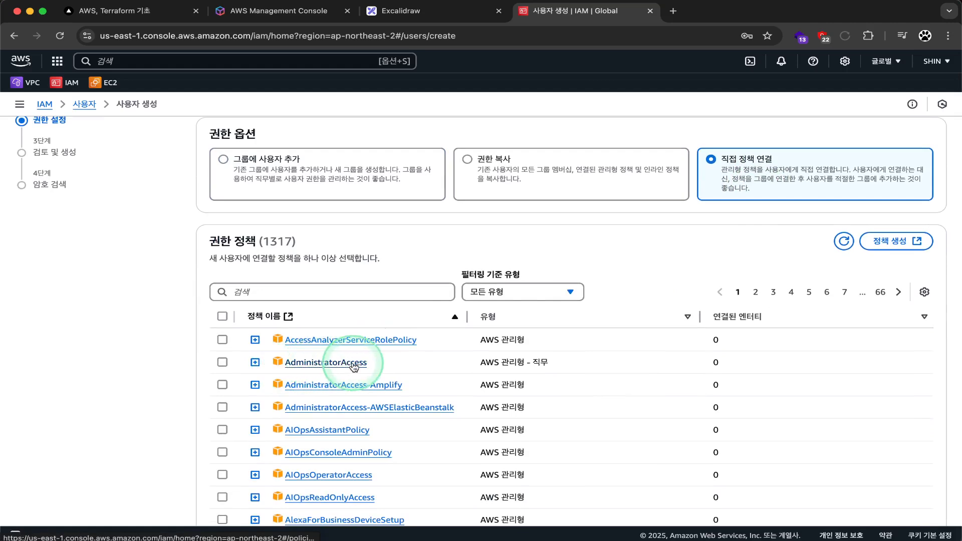
{"action": "left_click", "coordinate": [222, 361]}
{"action": "left_click", "coordinate": [255, 362]}
Step: Review the AdministratorAccess policy JSON and proceed to the review step
{"action": "scroll", "coordinate": [261, 368], "scroll_direction": "down", "scroll_amount": 1}
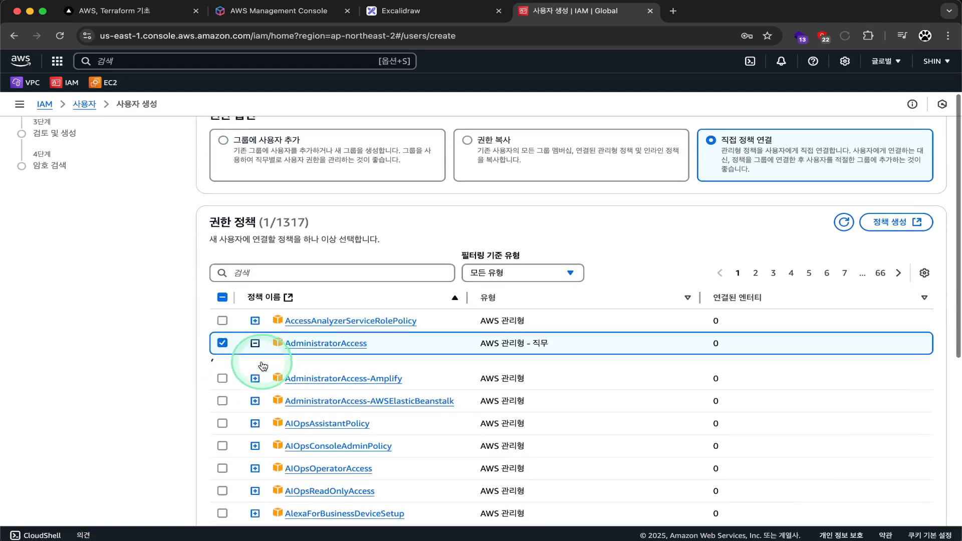
{"action": "scroll", "coordinate": [262, 365], "scroll_direction": "down", "scroll_amount": 2}
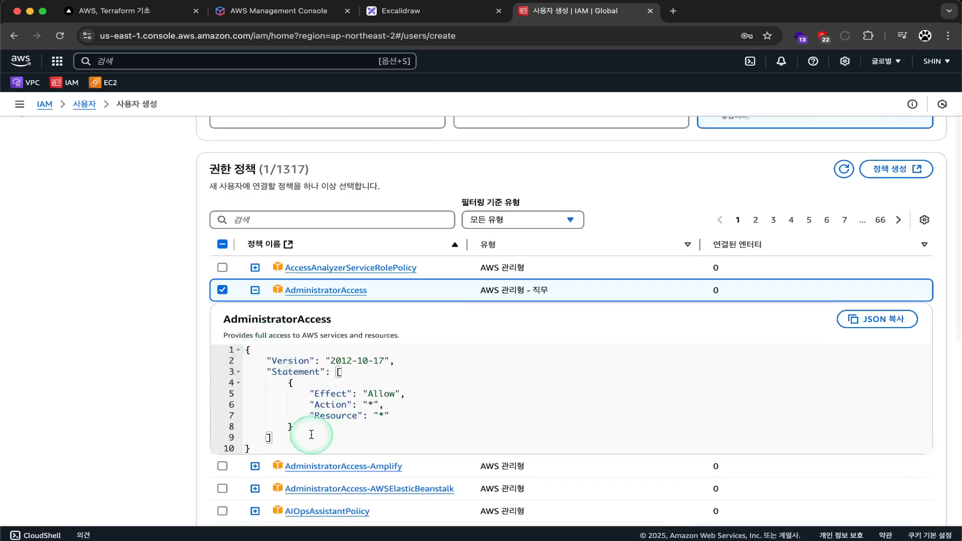
{"action": "left_click_drag", "start_coordinate": [311, 434], "coordinate": [221, 360]}
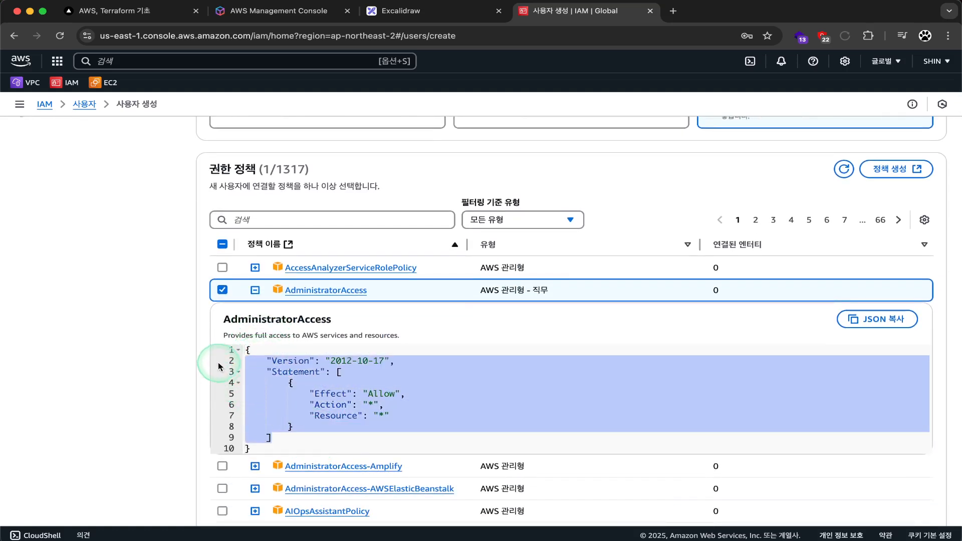
{"action": "scroll", "coordinate": [360, 420], "scroll_direction": "down", "scroll_amount": 1}
{"action": "left_click", "coordinate": [360, 420]}
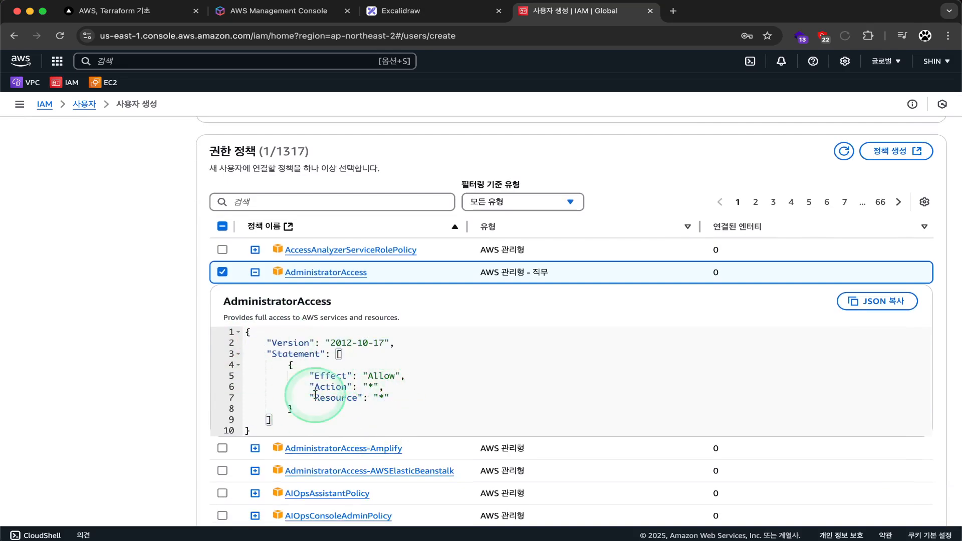
{"action": "scroll", "coordinate": [313, 395], "scroll_direction": "down", "scroll_amount": 1}
{"action": "scroll", "coordinate": [312, 395], "scroll_direction": "down", "scroll_amount": 10}
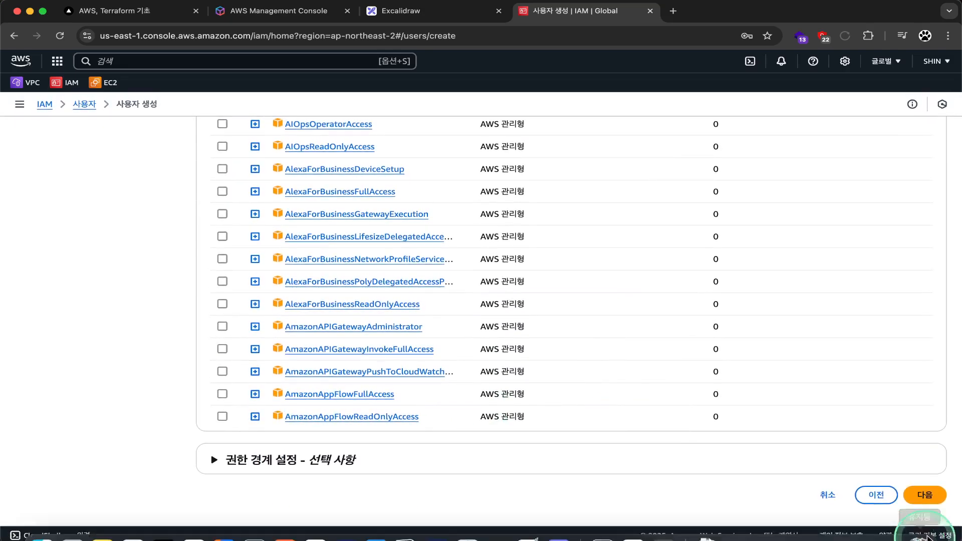
{"action": "left_click", "coordinate": [926, 486]}
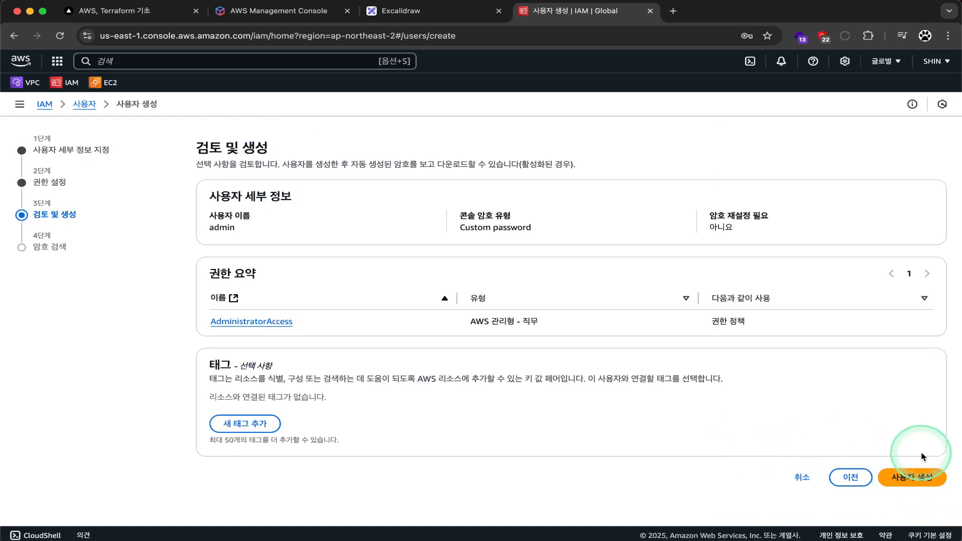
Step: Create the admin user, then leave the password page and confirm returning to the Users list
{"action": "left_click", "coordinate": [924, 473]}
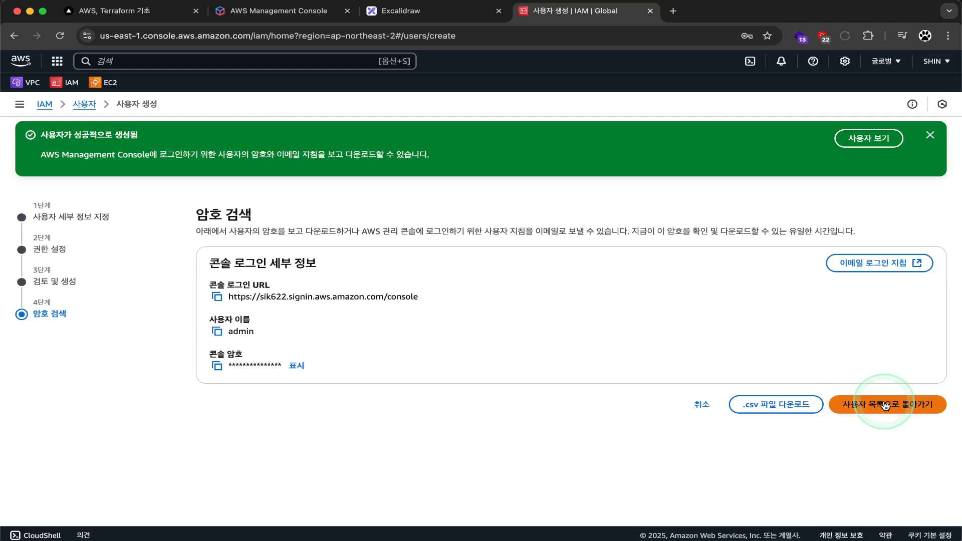
{"action": "left_click", "coordinate": [885, 406]}
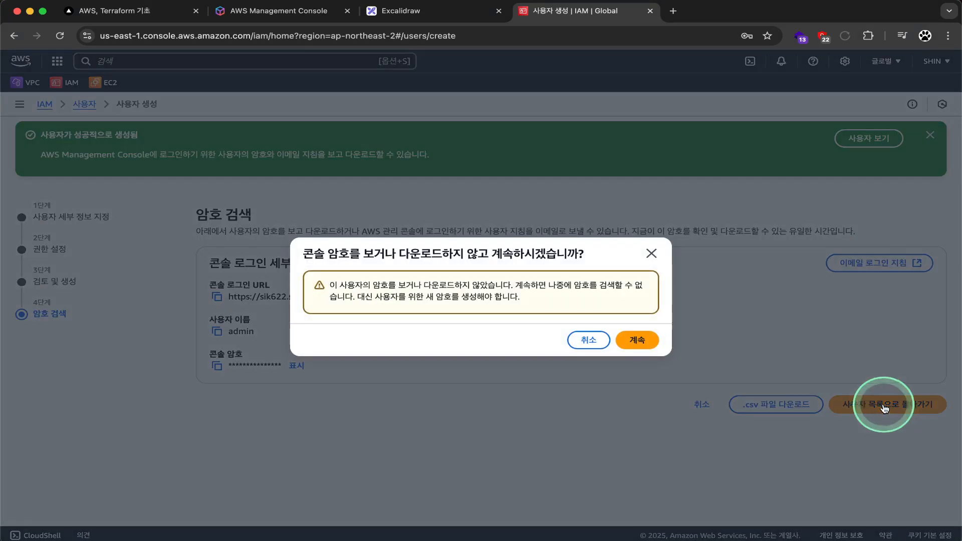
{"action": "left_click", "coordinate": [632, 341]}
{"action": "left_click", "coordinate": [440, 310]}
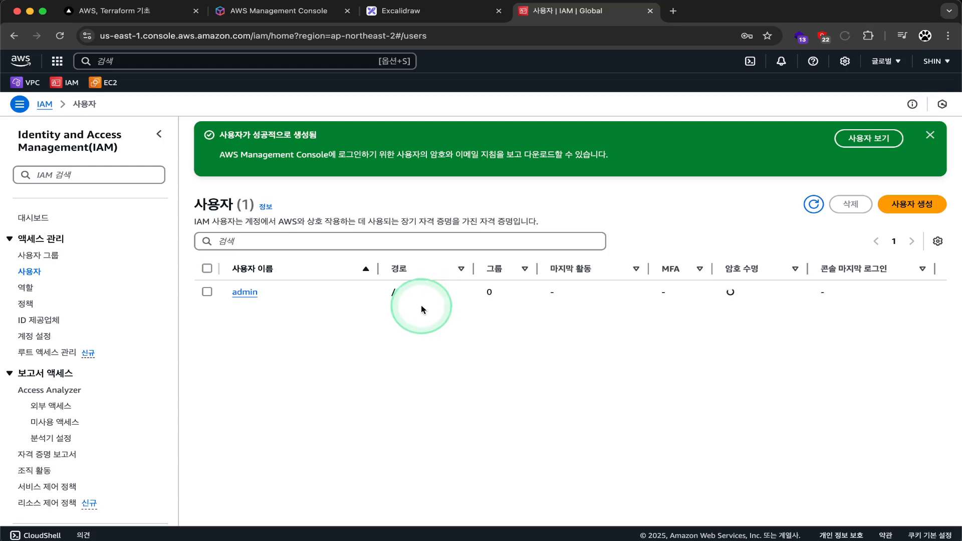
Step: Go to the IAM dashboard, highlight the account alias and ID, then open the account menu
{"action": "left_click", "coordinate": [245, 300]}
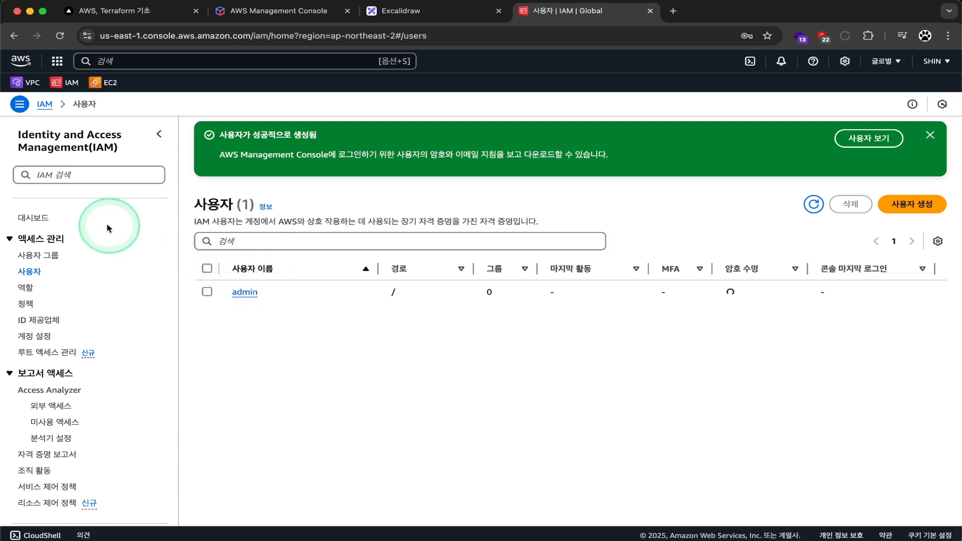
{"action": "left_click", "coordinate": [43, 104]}
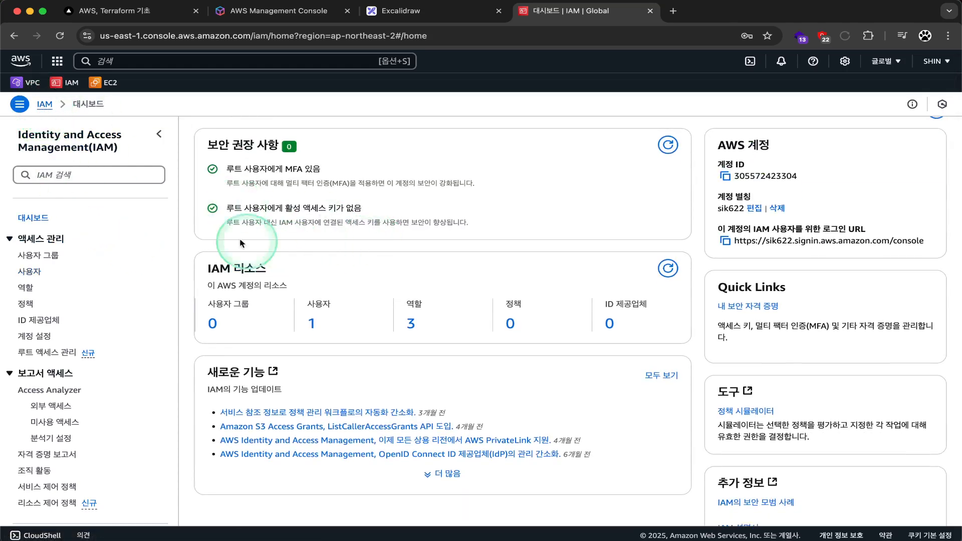
{"action": "triple_click", "coordinate": [719, 197]}
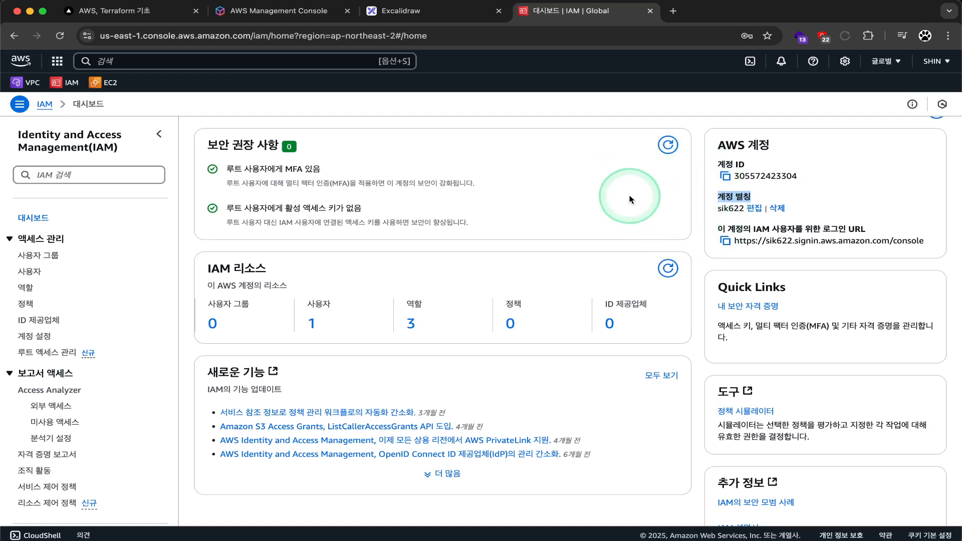
{"action": "left_click_drag", "start_coordinate": [718, 165], "coordinate": [747, 166]}
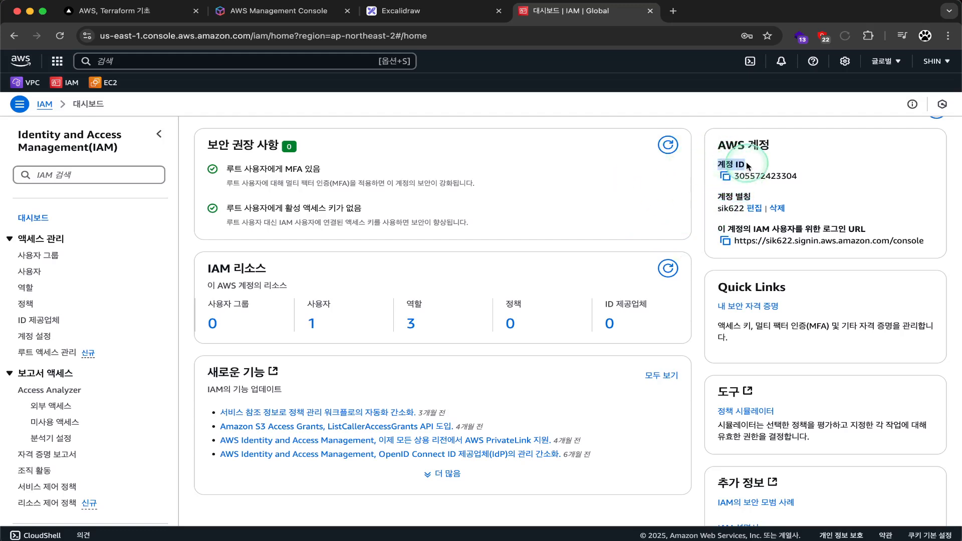
{"action": "left_click_drag", "start_coordinate": [819, 176], "coordinate": [732, 177]}
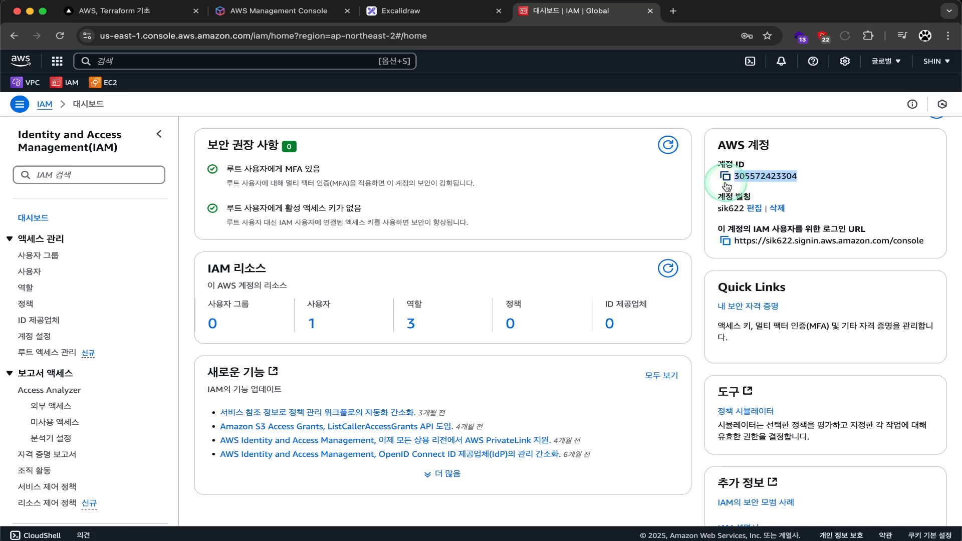
{"action": "left_click", "coordinate": [717, 204]}
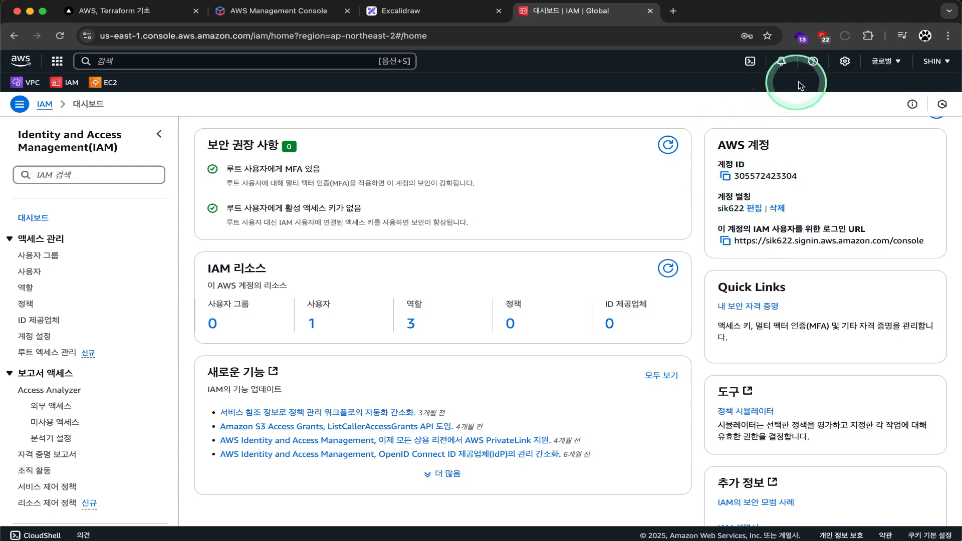
{"action": "left_click", "coordinate": [939, 61]}
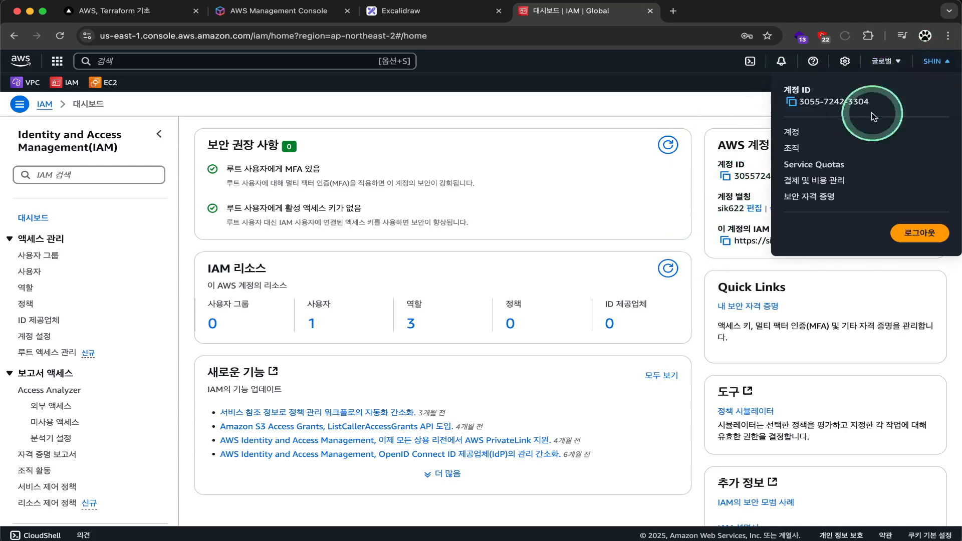
Step: Sign out of the root account and choose to sign back in
{"action": "left_click", "coordinate": [920, 236]}
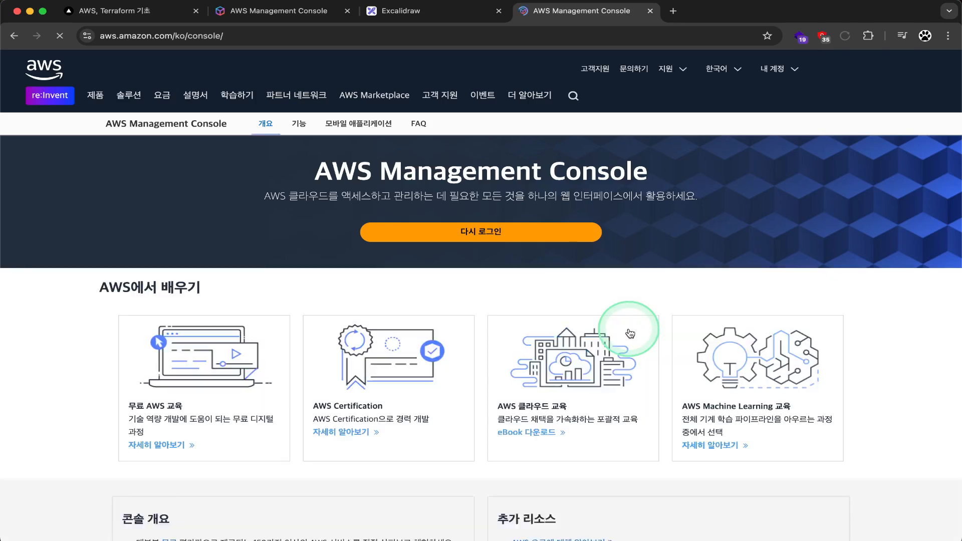
{"action": "left_click", "coordinate": [554, 230]}
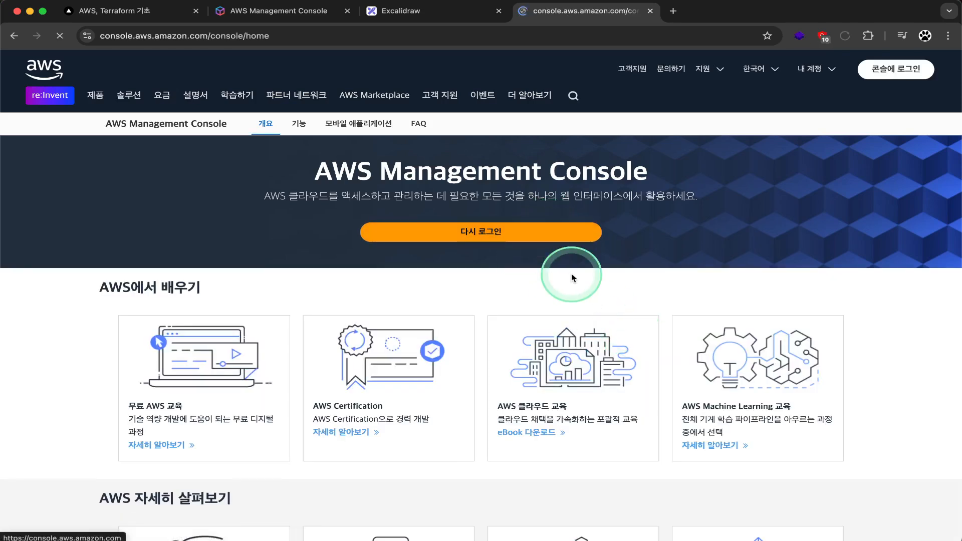
{"action": "scroll", "coordinate": [236, 290], "scroll_direction": "down", "scroll_amount": 1}
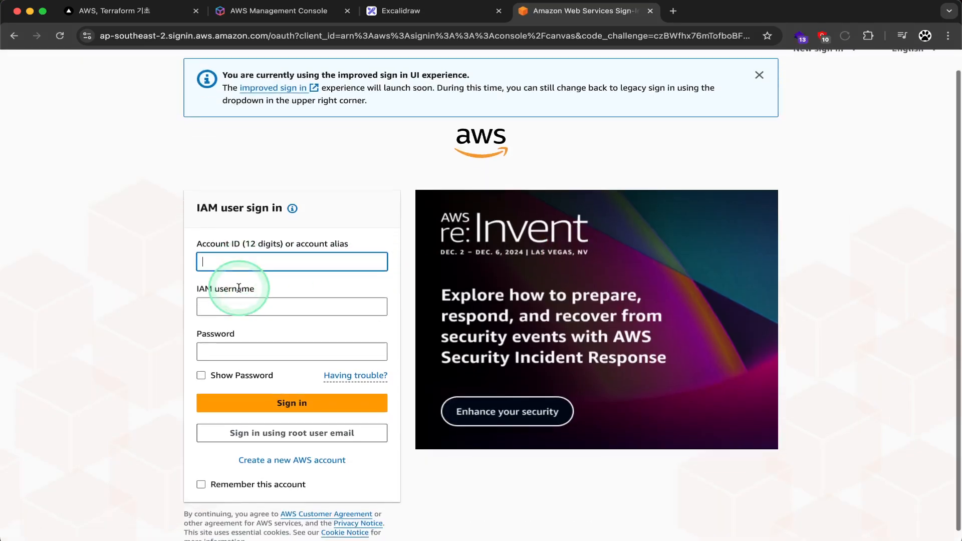
{"action": "left_click_drag", "start_coordinate": [195, 243], "coordinate": [228, 247]}
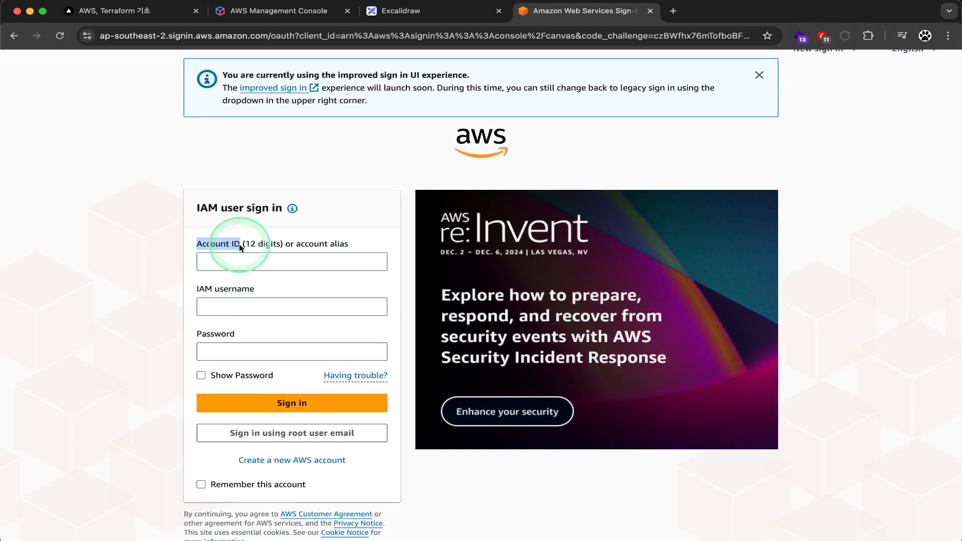
{"action": "scroll", "coordinate": [239, 246], "scroll_direction": "down", "scroll_amount": 1}
Step: Sign in with the account alias, IAM username admin and the user's password
{"action": "left_click", "coordinate": [243, 255]}
{"action": "left_click", "coordinate": [155, 258]}
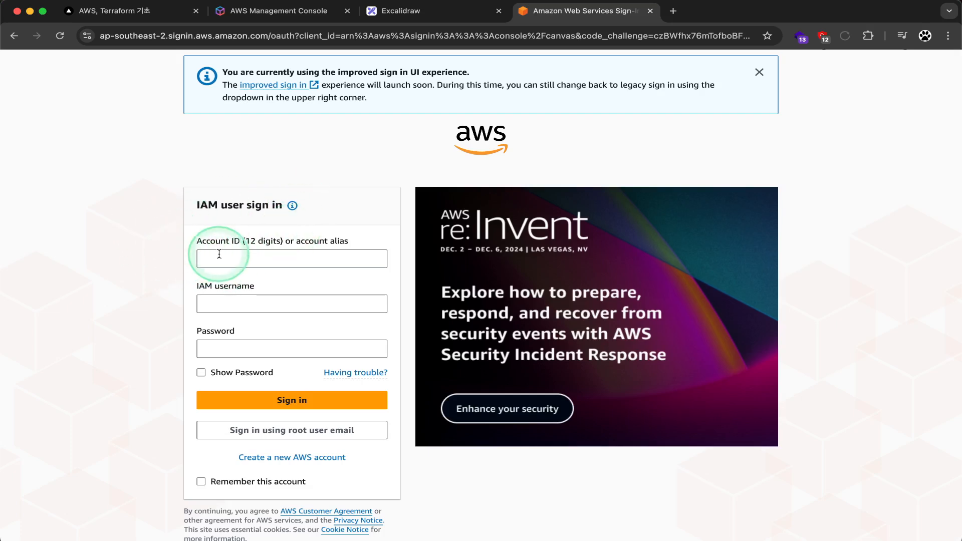
{"action": "left_click", "coordinate": [246, 258]}
{"action": "left_click", "coordinate": [161, 271]}
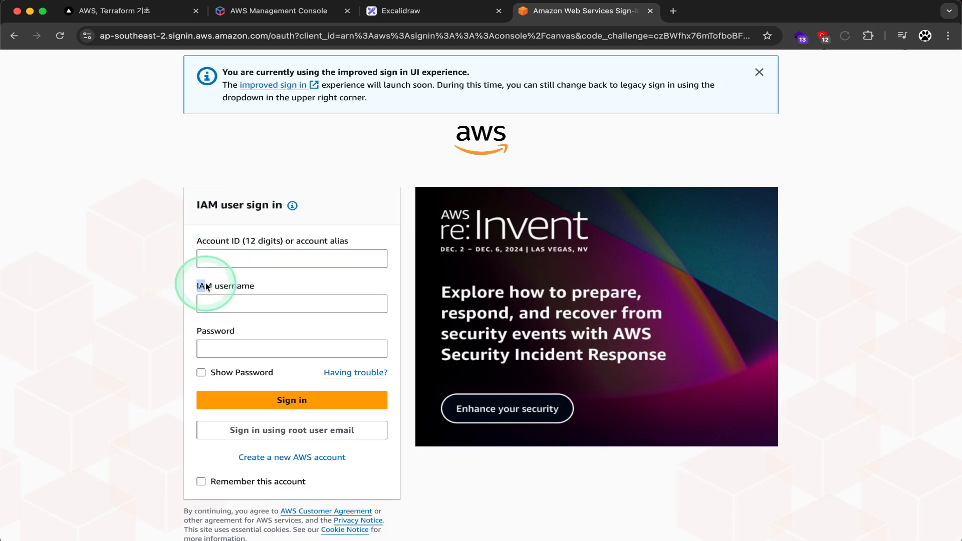
{"action": "left_click", "coordinate": [235, 258]}
{"action": "type", "text": "siik"}
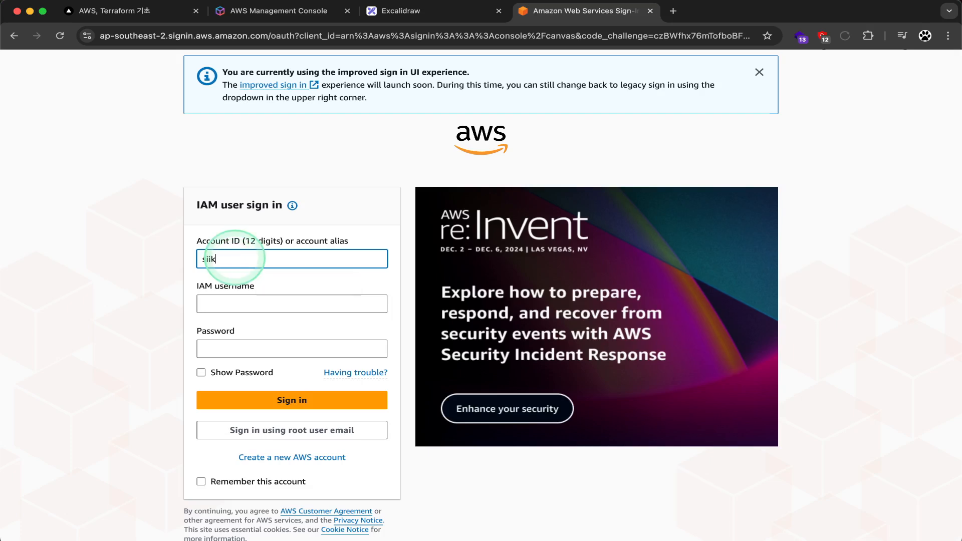
{"action": "key", "text": "BackSpace"}
{"action": "key", "text": "BackSpace"}
{"action": "key", "text": "BackSpace"}
{"action": "key", "text": "BackSpace"}
{"action": "type", "text": "sik6"}
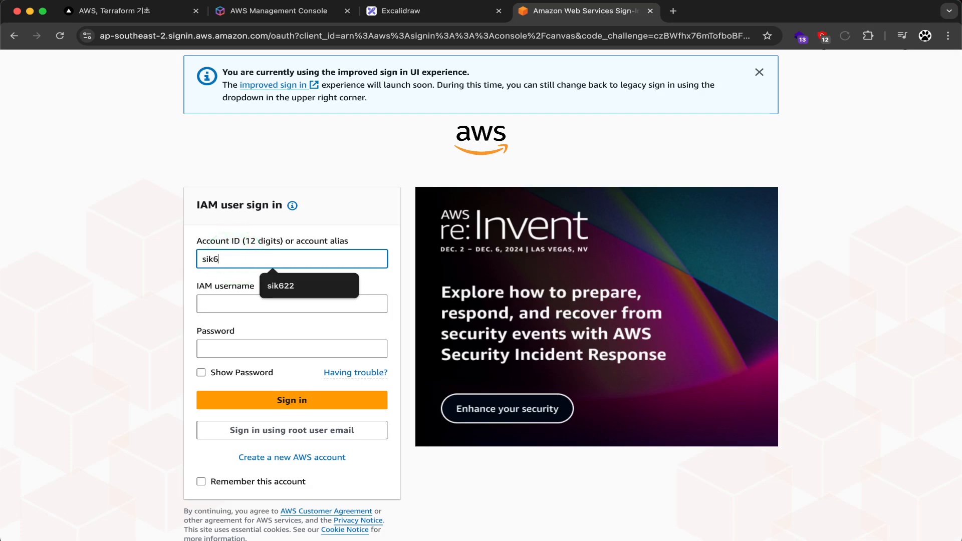
{"action": "type", "text": "22"}
{"action": "left_click", "coordinate": [235, 302]}
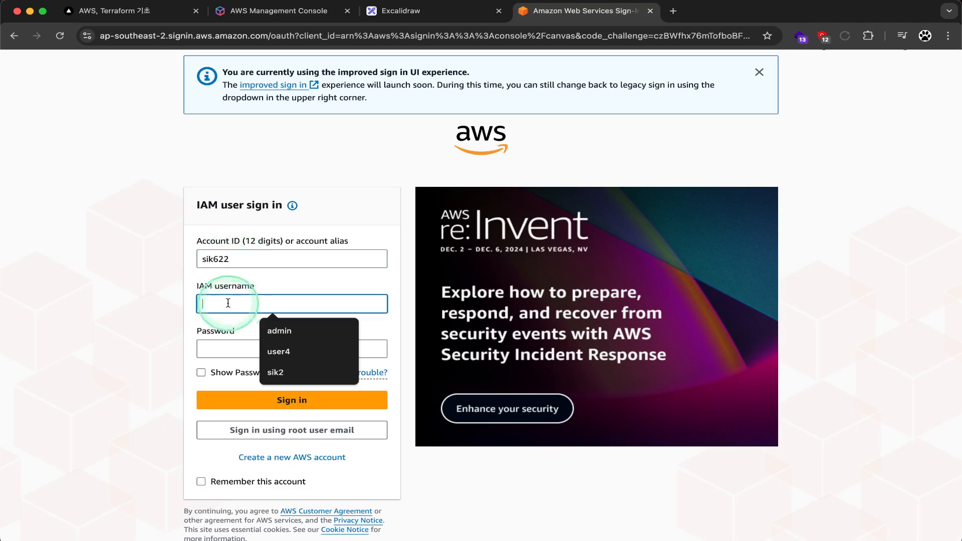
{"action": "left_click", "coordinate": [299, 286]}
{"action": "left_click", "coordinate": [269, 303]}
{"action": "type", "text": "admin"}
{"action": "key", "text": "Tab"}
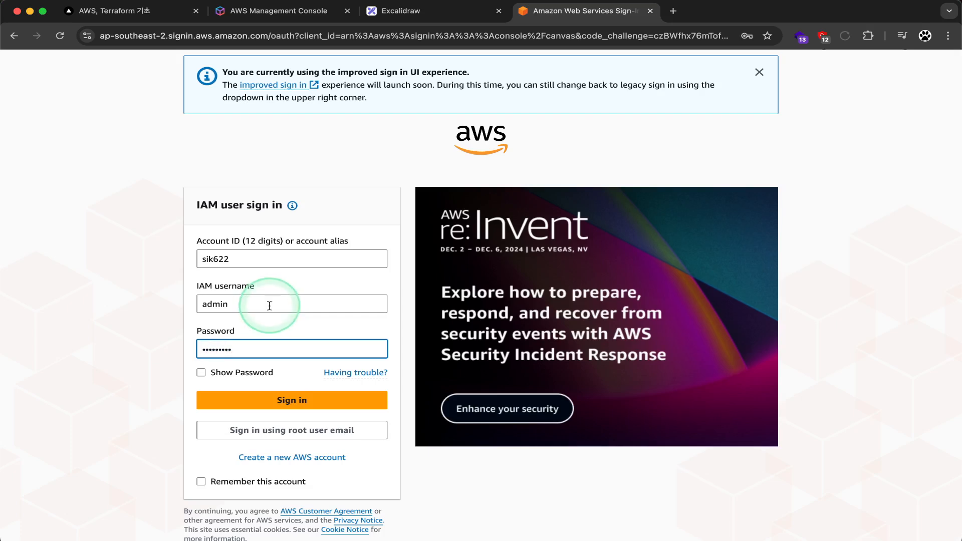
{"action": "left_click", "coordinate": [258, 393]}
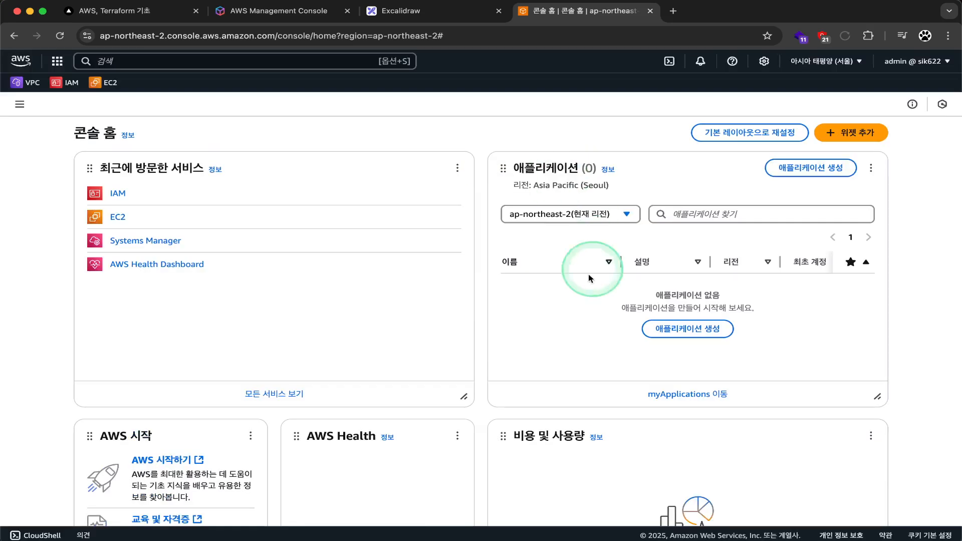
Step: Open the IAM service from the console favorites
{"action": "left_click", "coordinate": [831, 73]}
{"action": "left_click", "coordinate": [830, 73]}
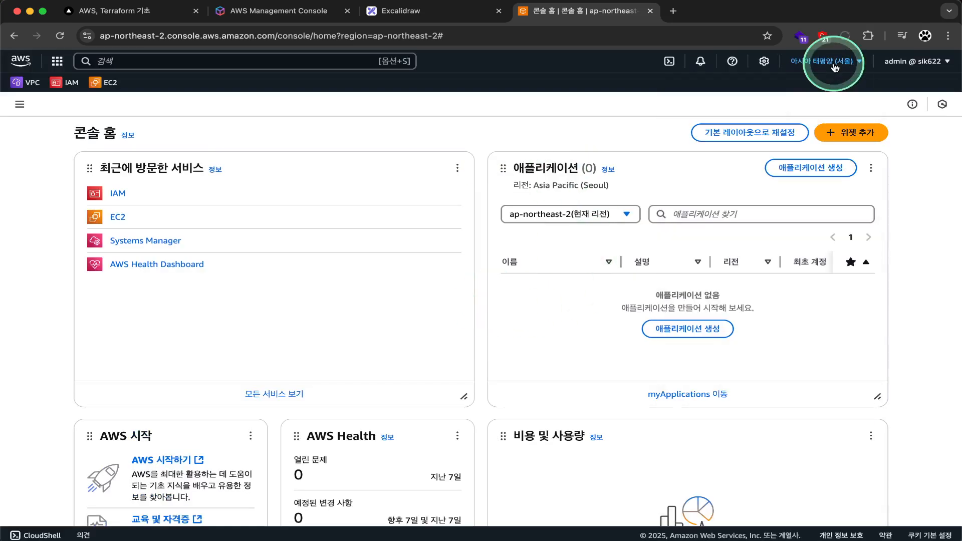
{"action": "scroll", "coordinate": [791, 307], "scroll_direction": "down", "scroll_amount": 3}
{"action": "scroll", "coordinate": [791, 307], "scroll_direction": "up", "scroll_amount": 3}
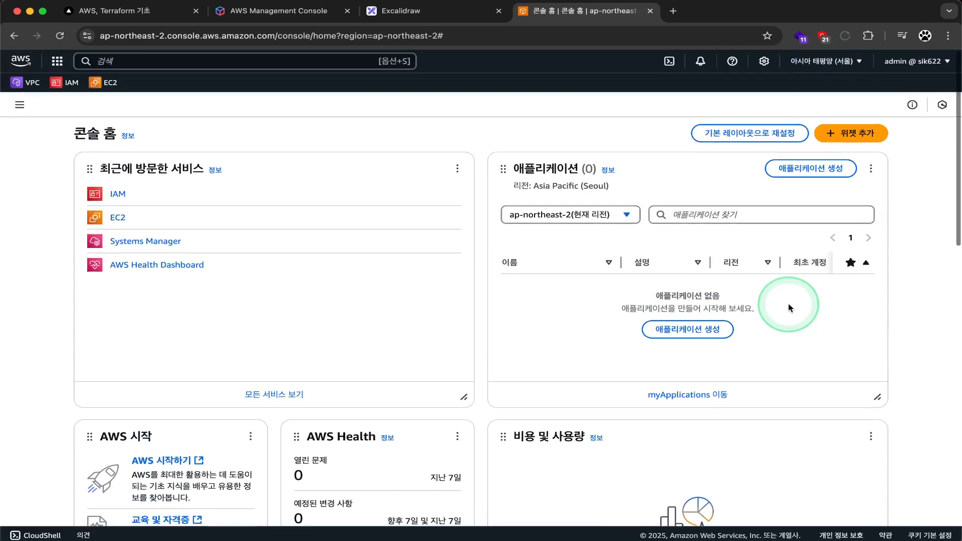
{"action": "left_click", "coordinate": [69, 83]}
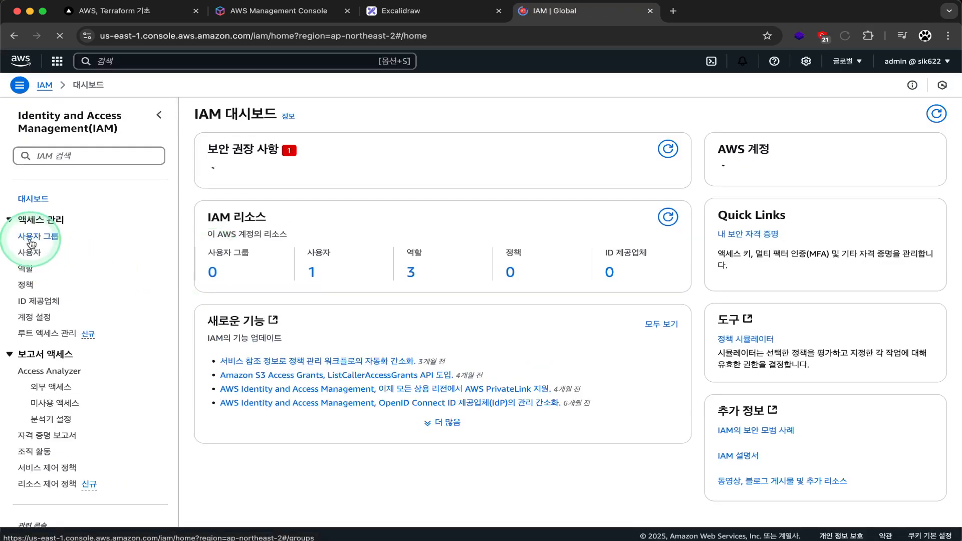
Step: Browse the IAM Users, Roles and Policies pages, ending on User groups
{"action": "left_click", "coordinate": [34, 271]}
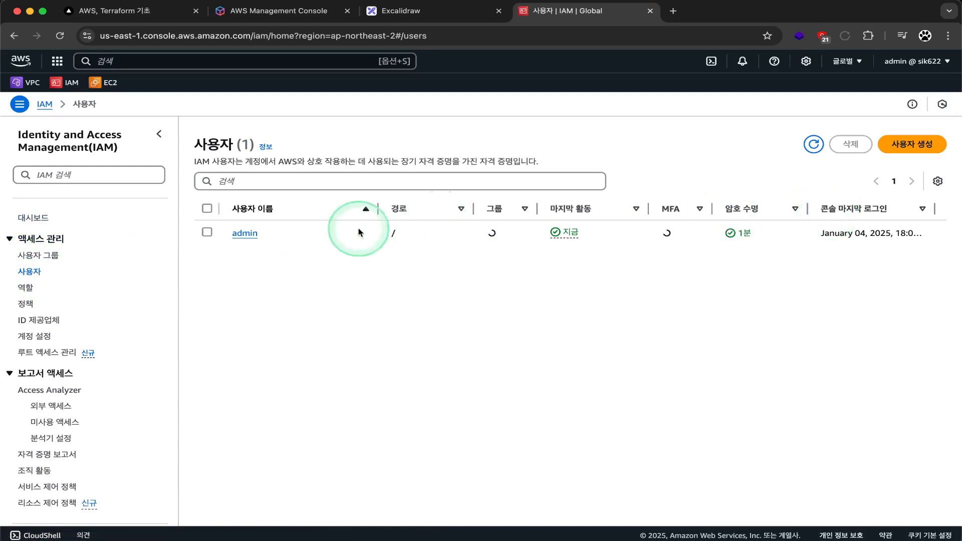
{"action": "left_click", "coordinate": [26, 288]}
{"action": "left_click", "coordinate": [29, 306]}
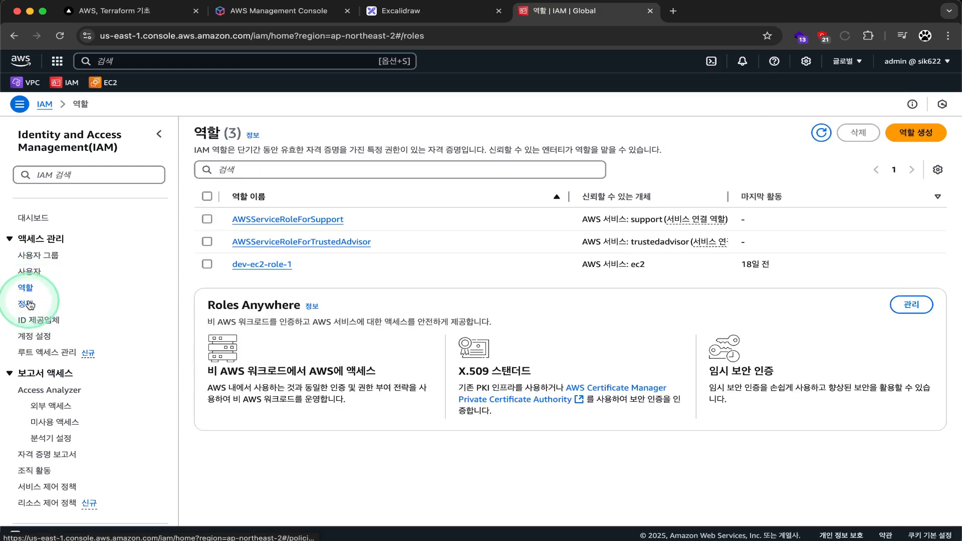
{"action": "left_click", "coordinate": [29, 305]}
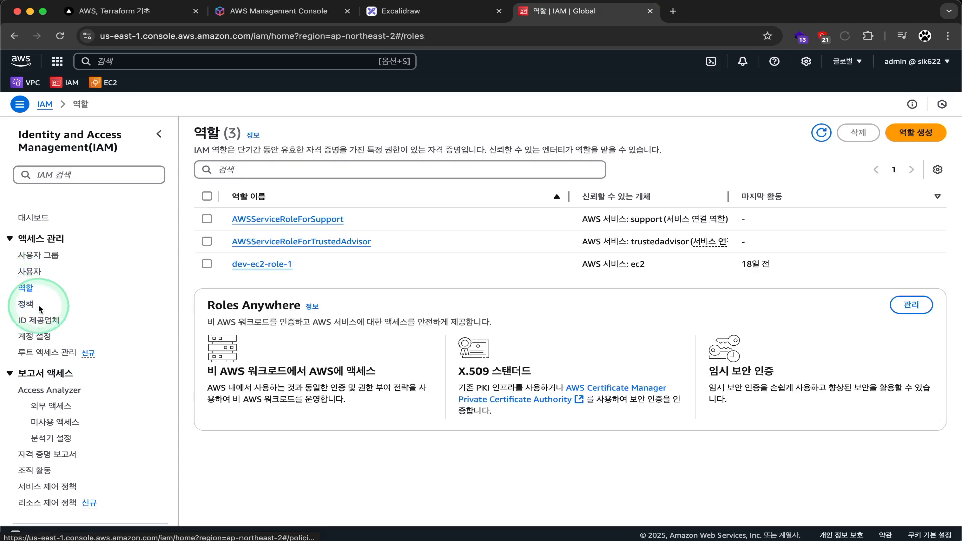
{"action": "left_click", "coordinate": [24, 306]}
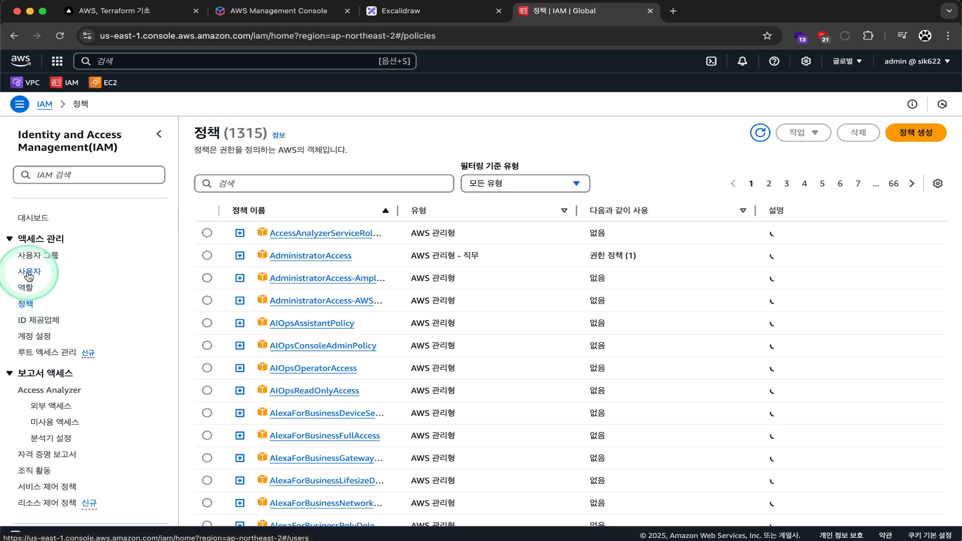
{"action": "left_click", "coordinate": [29, 275]}
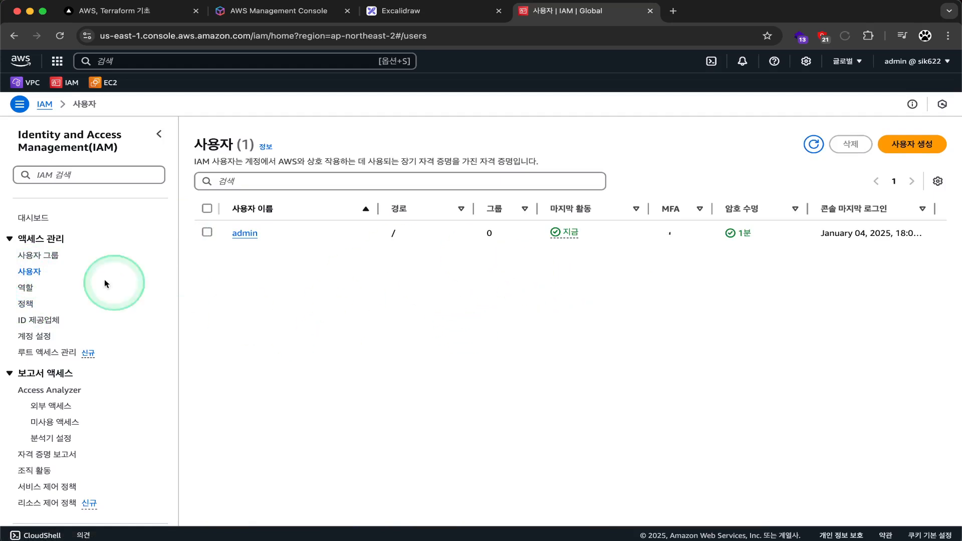
{"action": "left_click", "coordinate": [42, 257]}
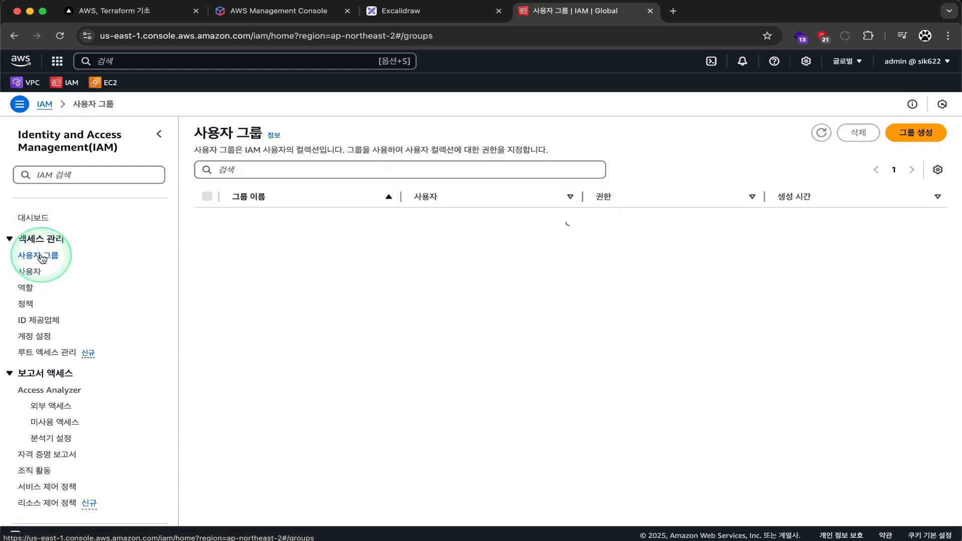